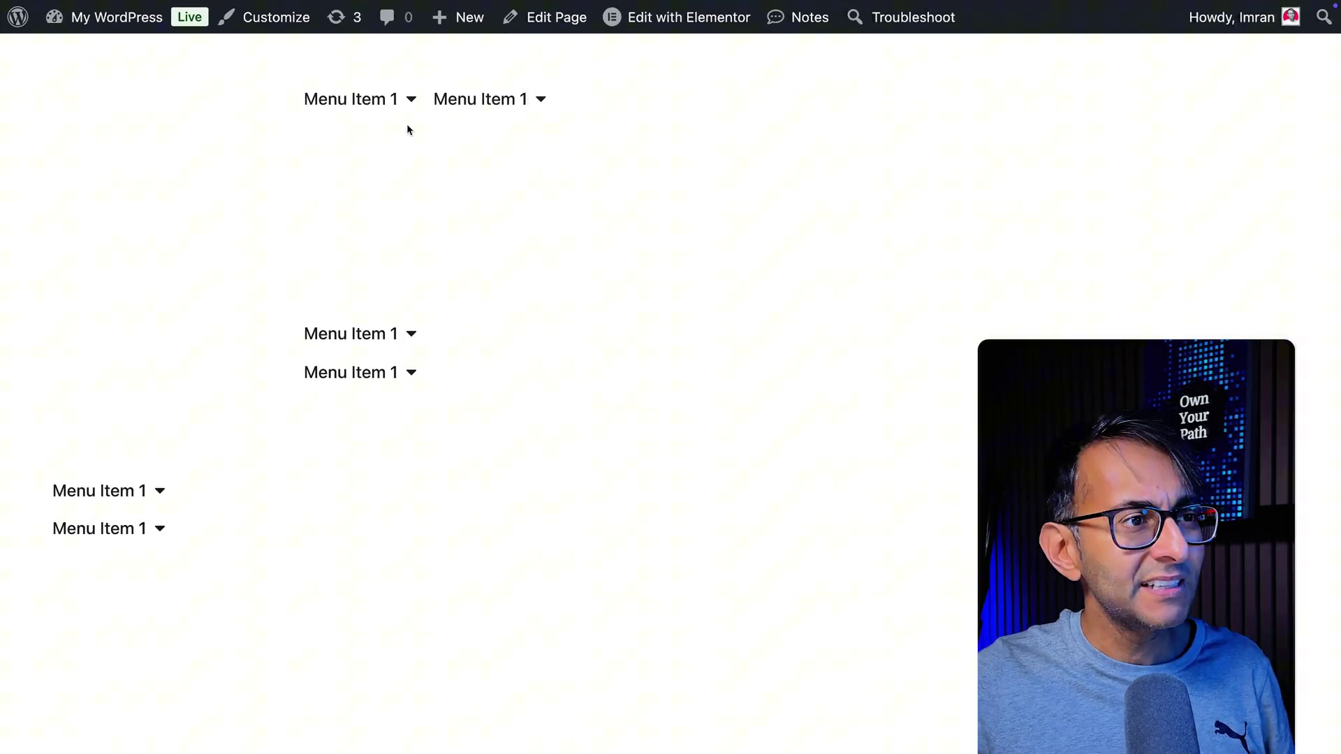
Open Test2 in Elementor and show Structure with the 700w horizontal, 700w and full-width containers.
mouse_move(380, 103)
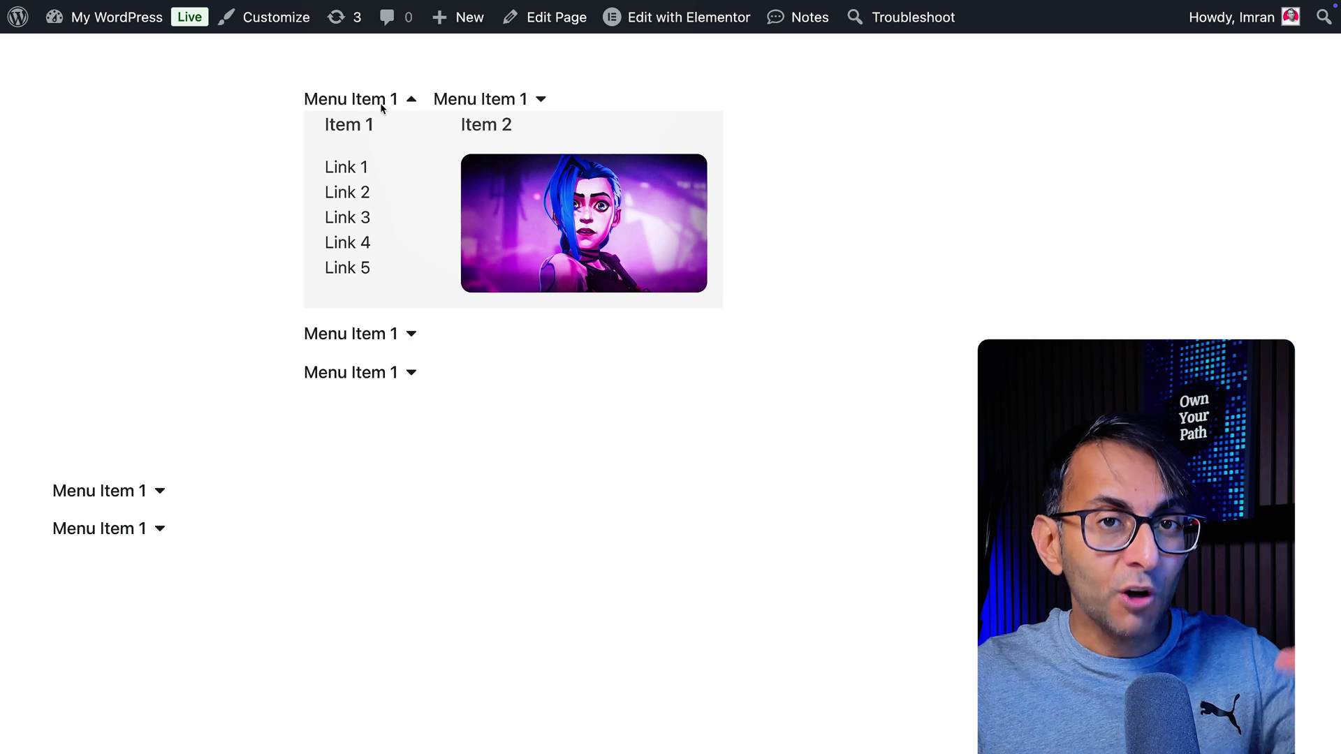
mouse_move(438, 112)
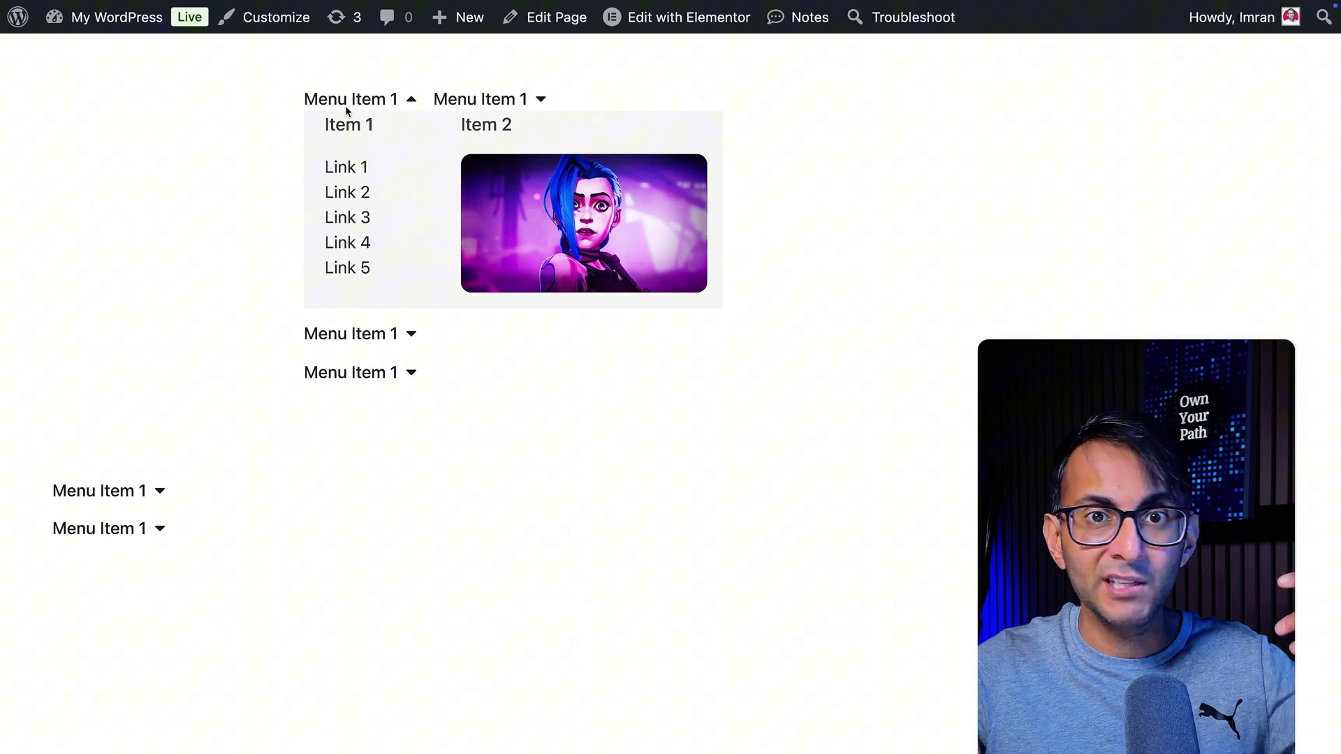
mouse_move(478, 106)
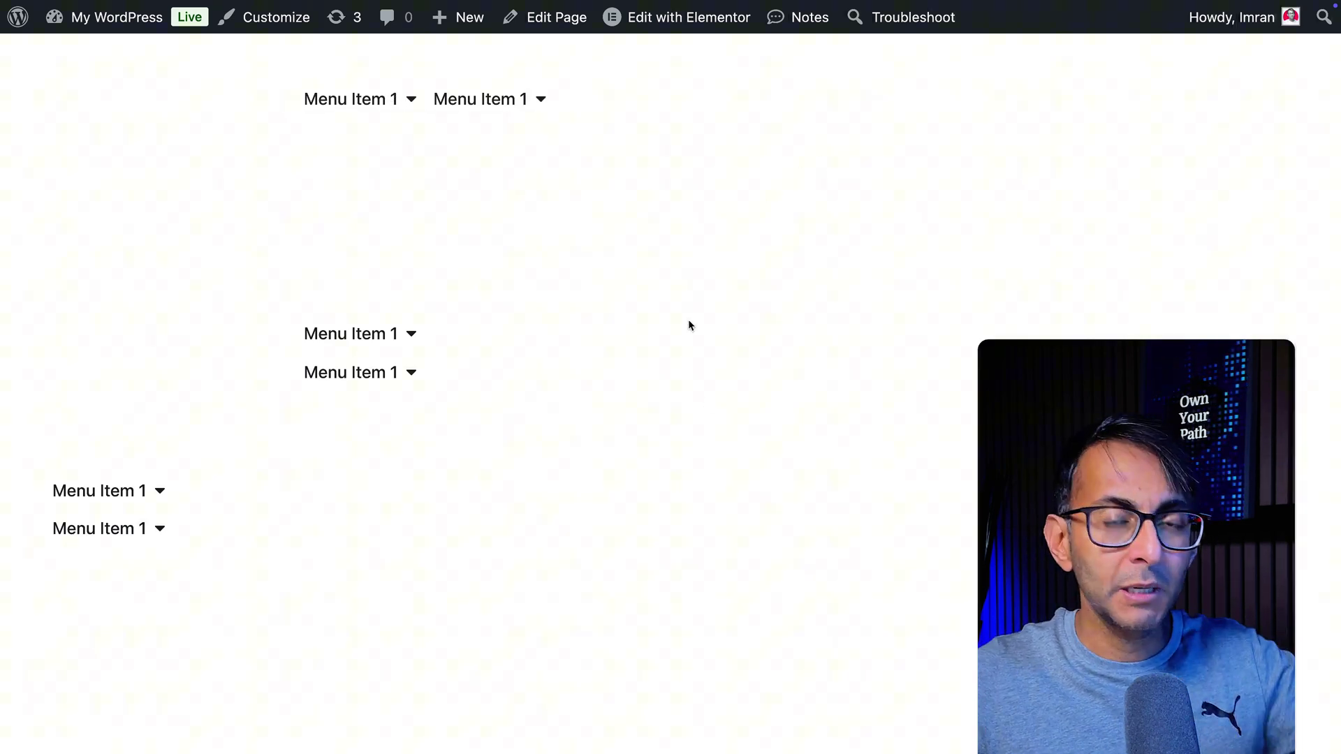
mouse_move(560, 120)
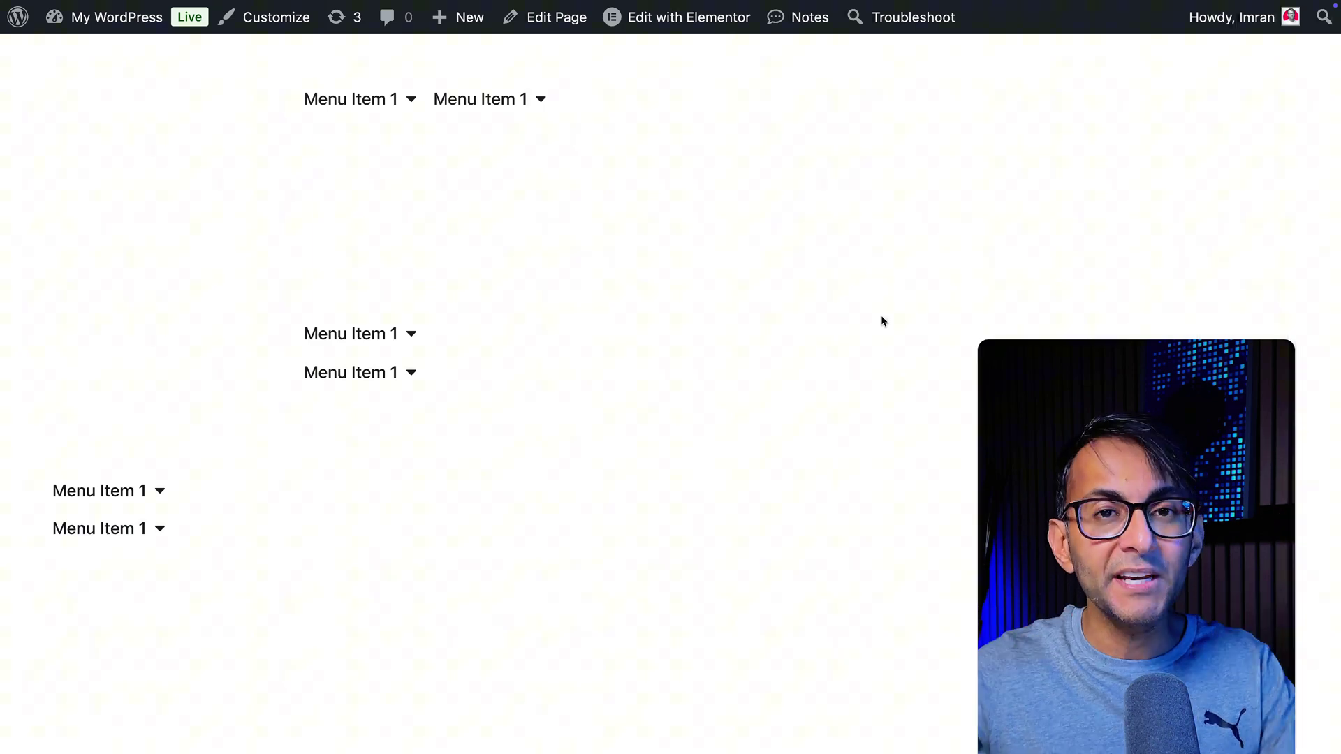
mouse_move(387, 325)
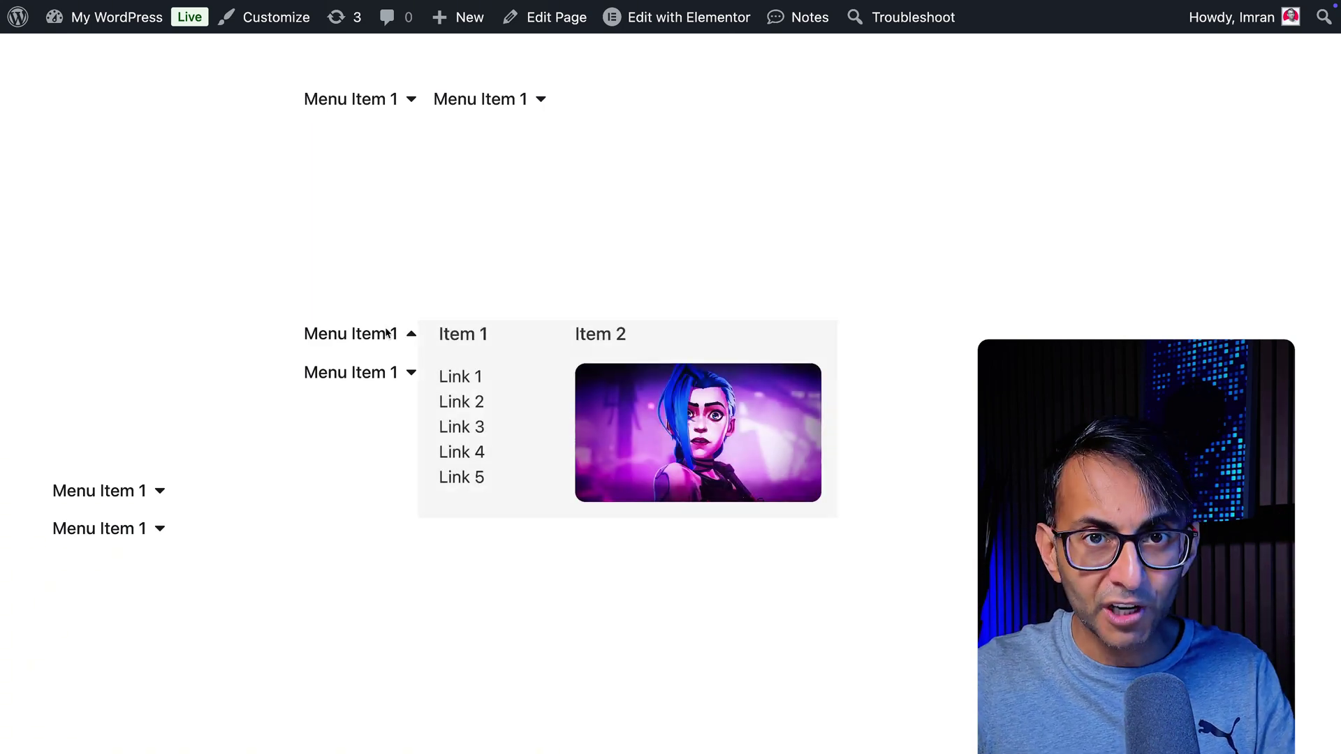
mouse_move(371, 370)
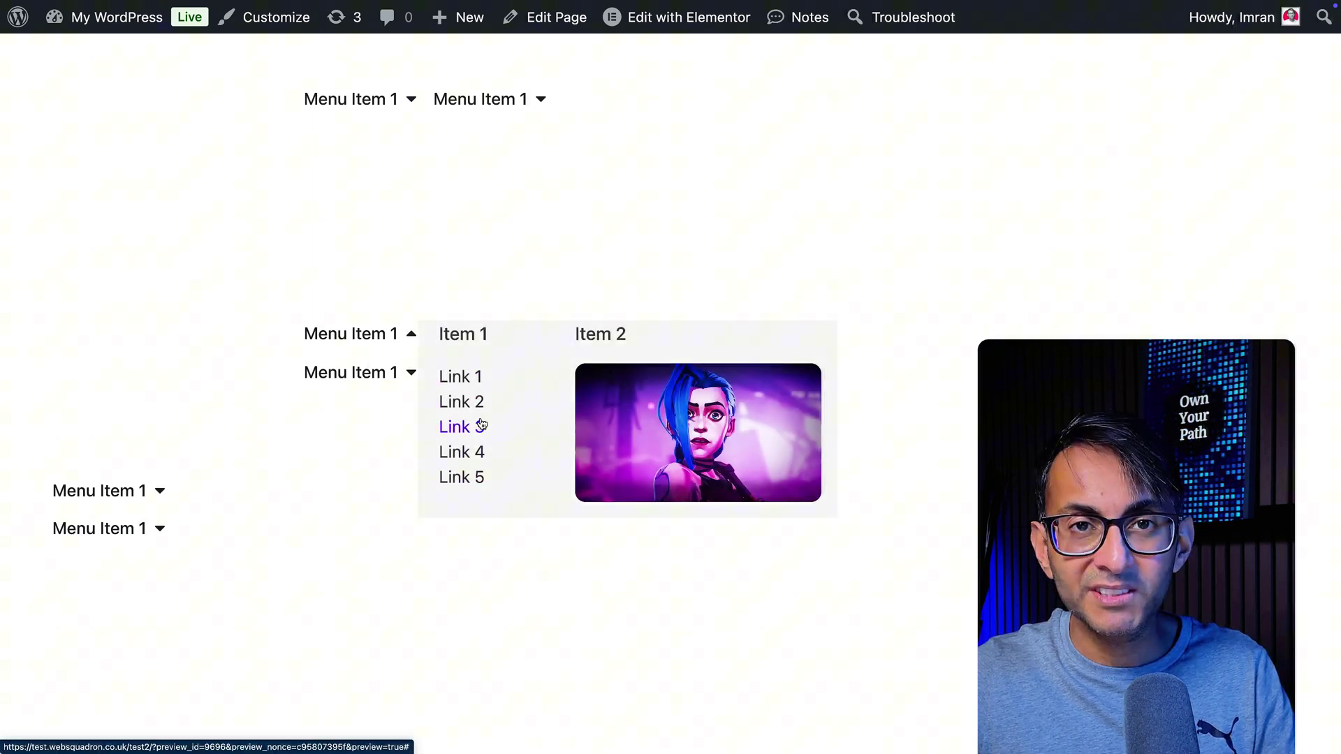
mouse_move(162, 492)
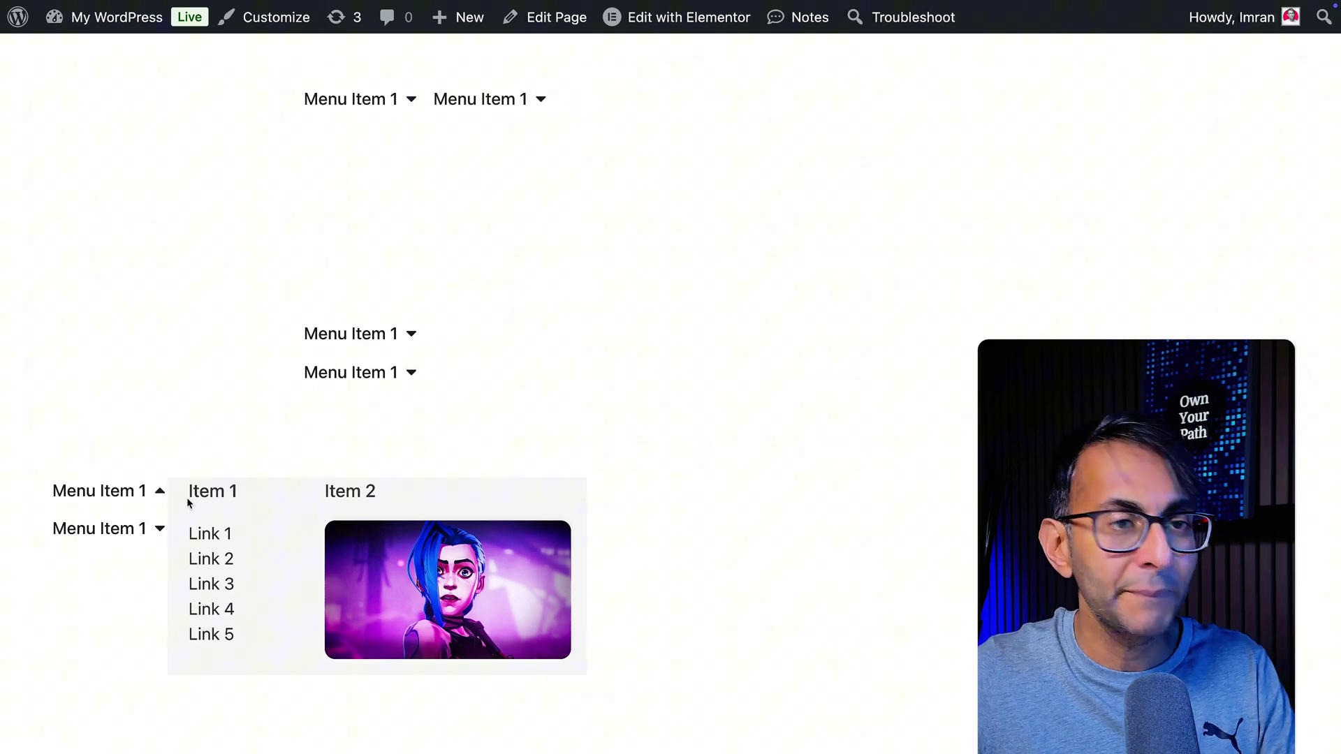
mouse_move(148, 537)
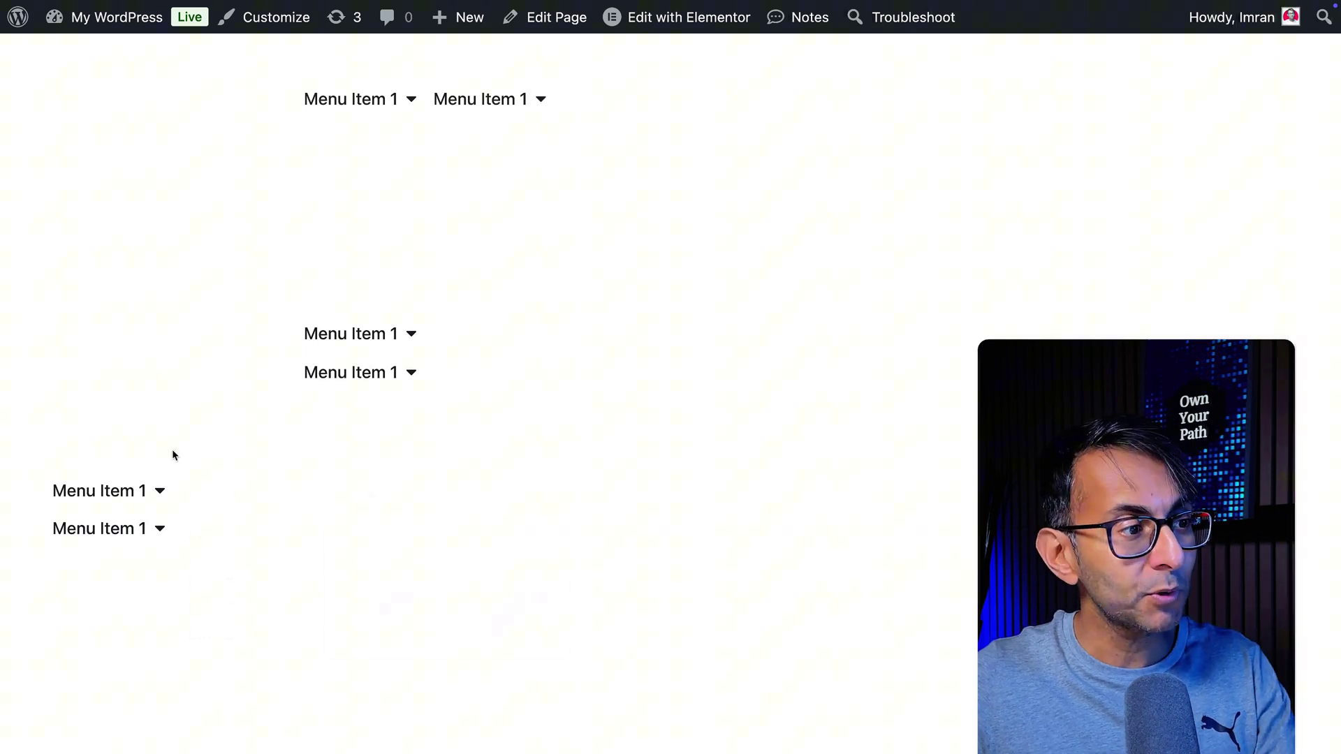
mouse_move(328, 375)
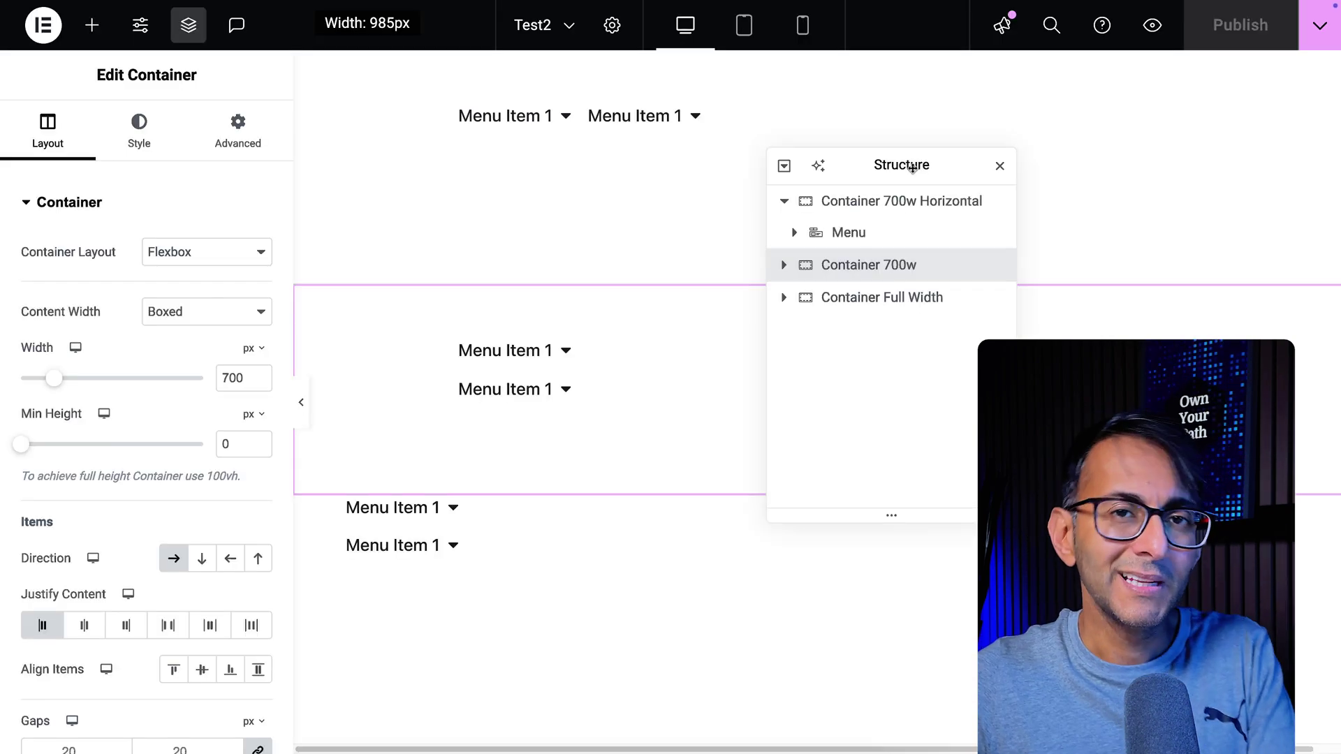
Select the top Menu widget and toggle the second item's Dropdown Content off and back on.
left_click(912, 209)
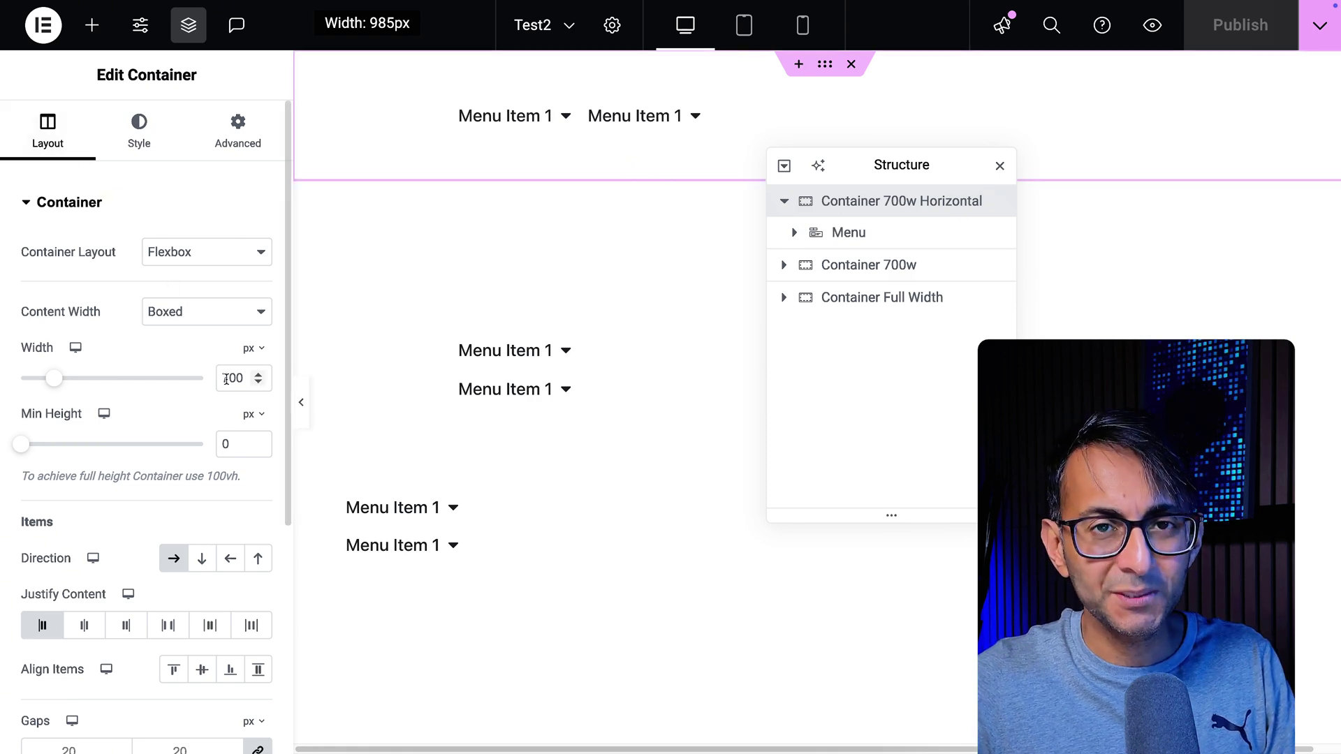
left_click(850, 239)
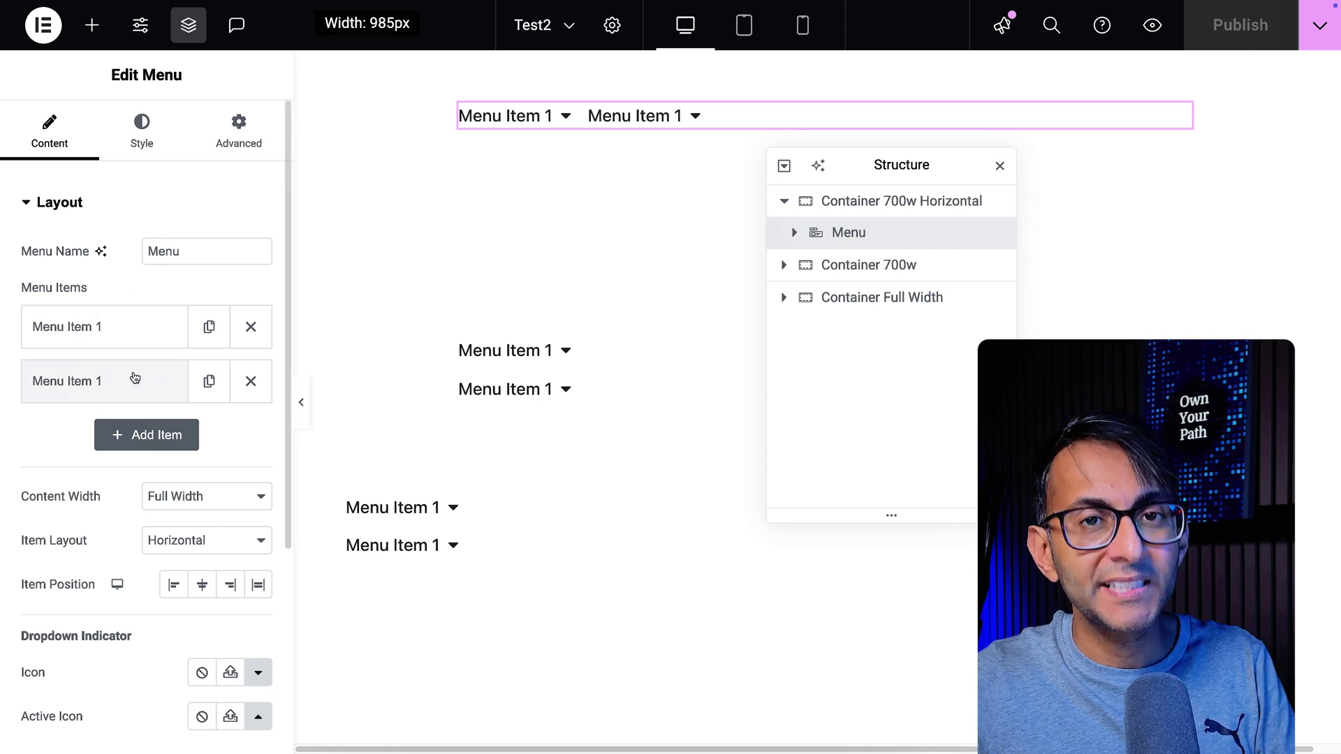
left_click(102, 392)
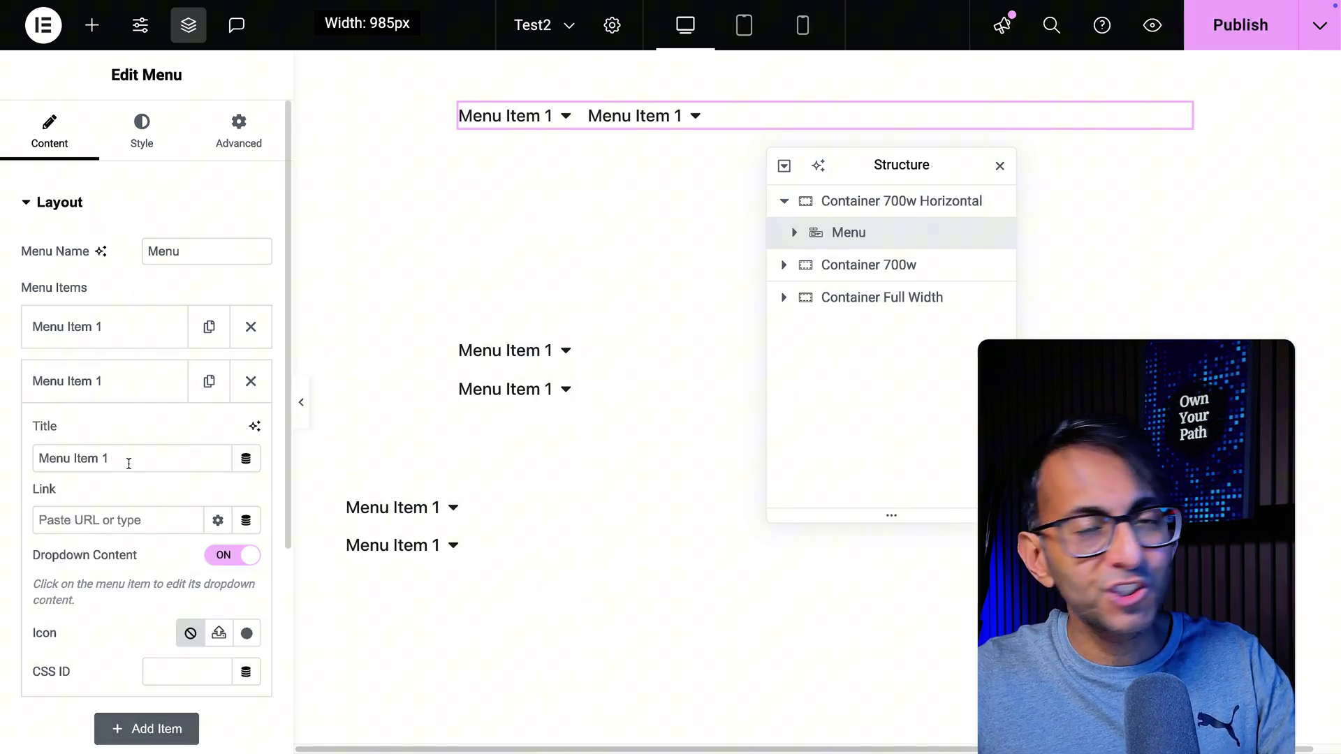
left_click(134, 381)
left_click(134, 381)
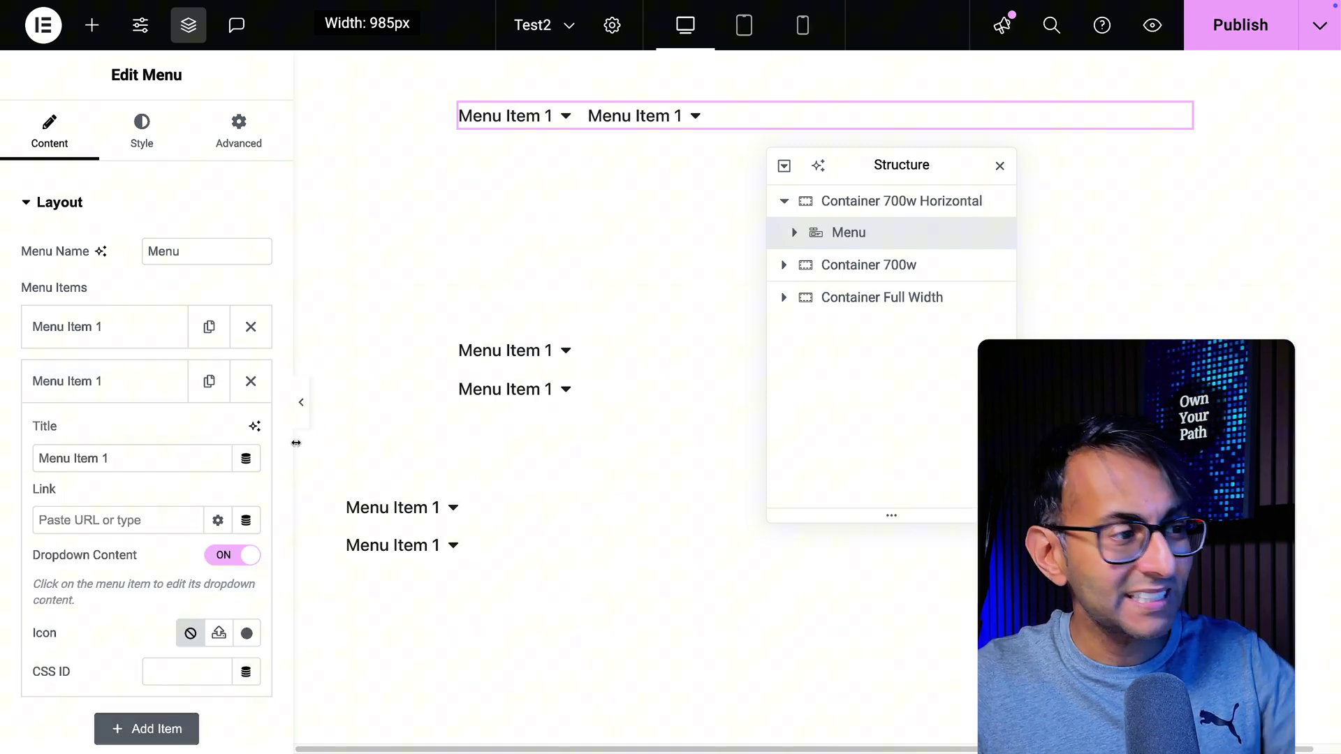
left_click(234, 557)
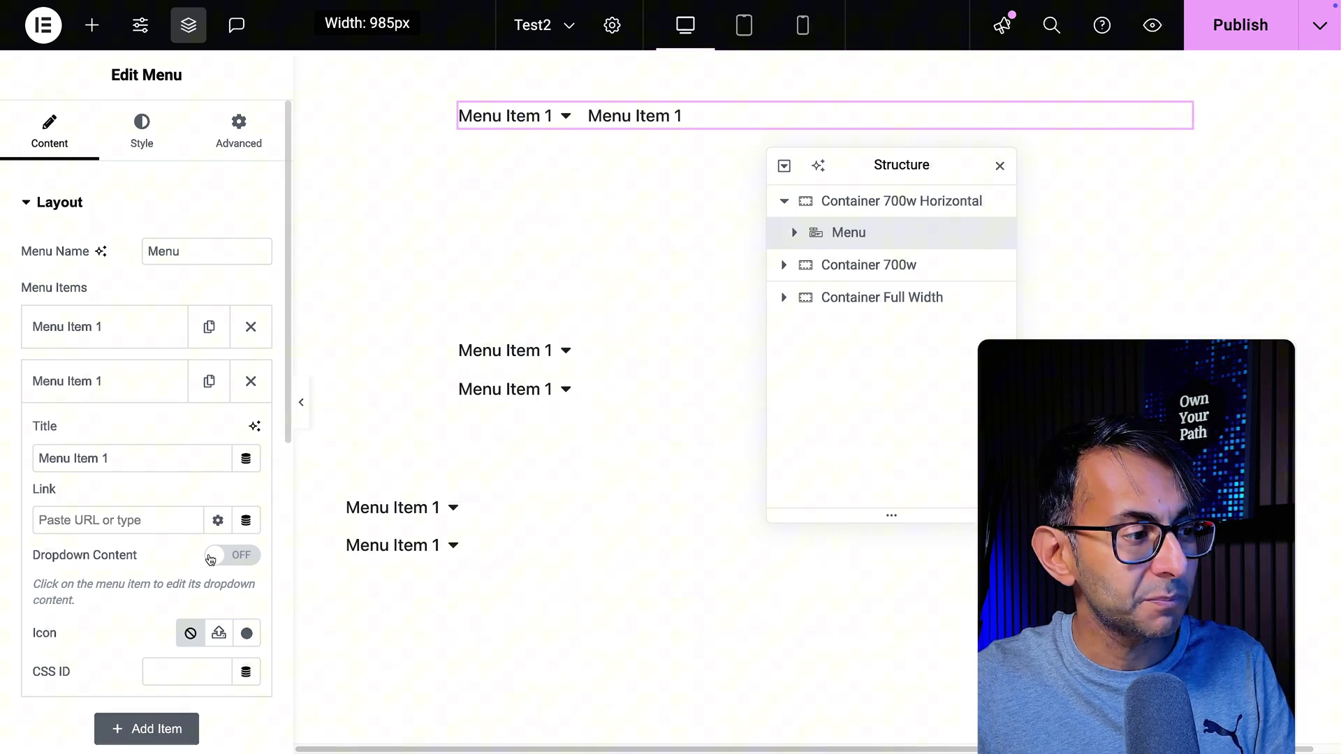
left_click(246, 559)
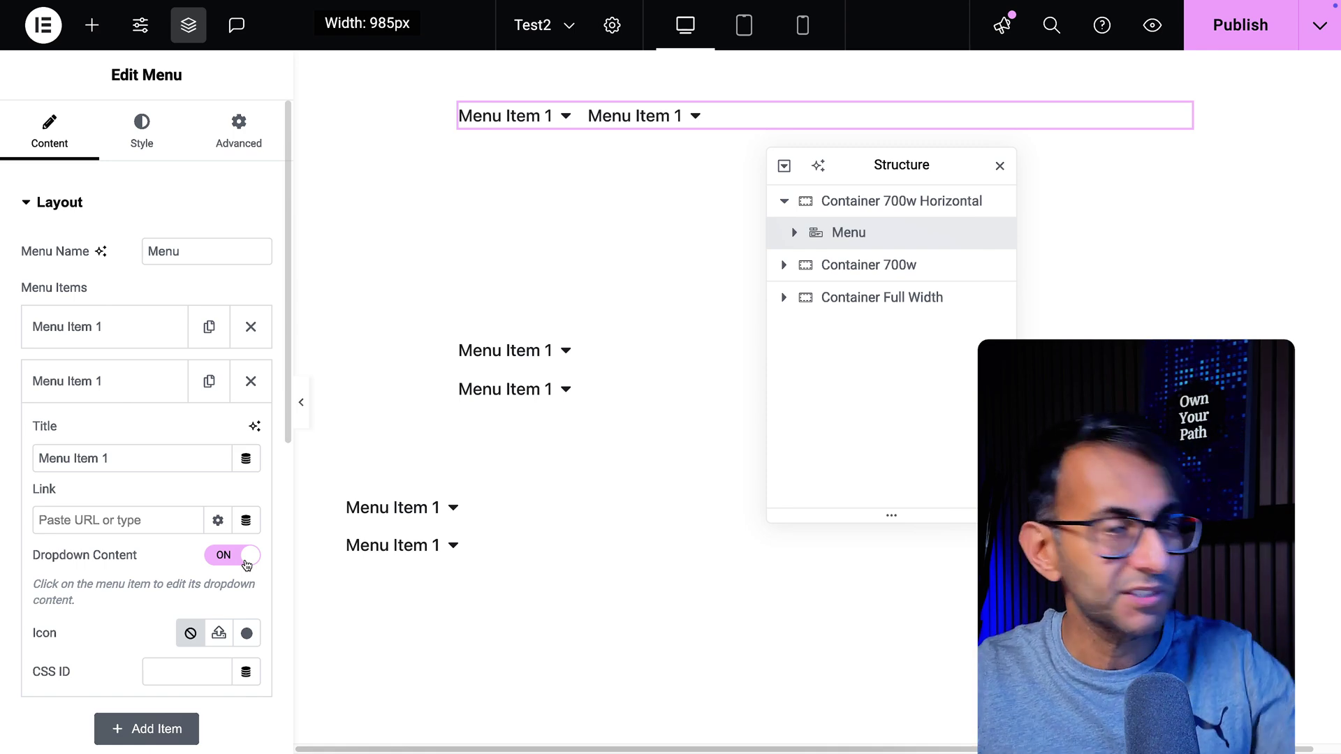
Expand the Menu's first Item 1 in Structure to list Container 150w and Container 250w.
left_click(794, 233)
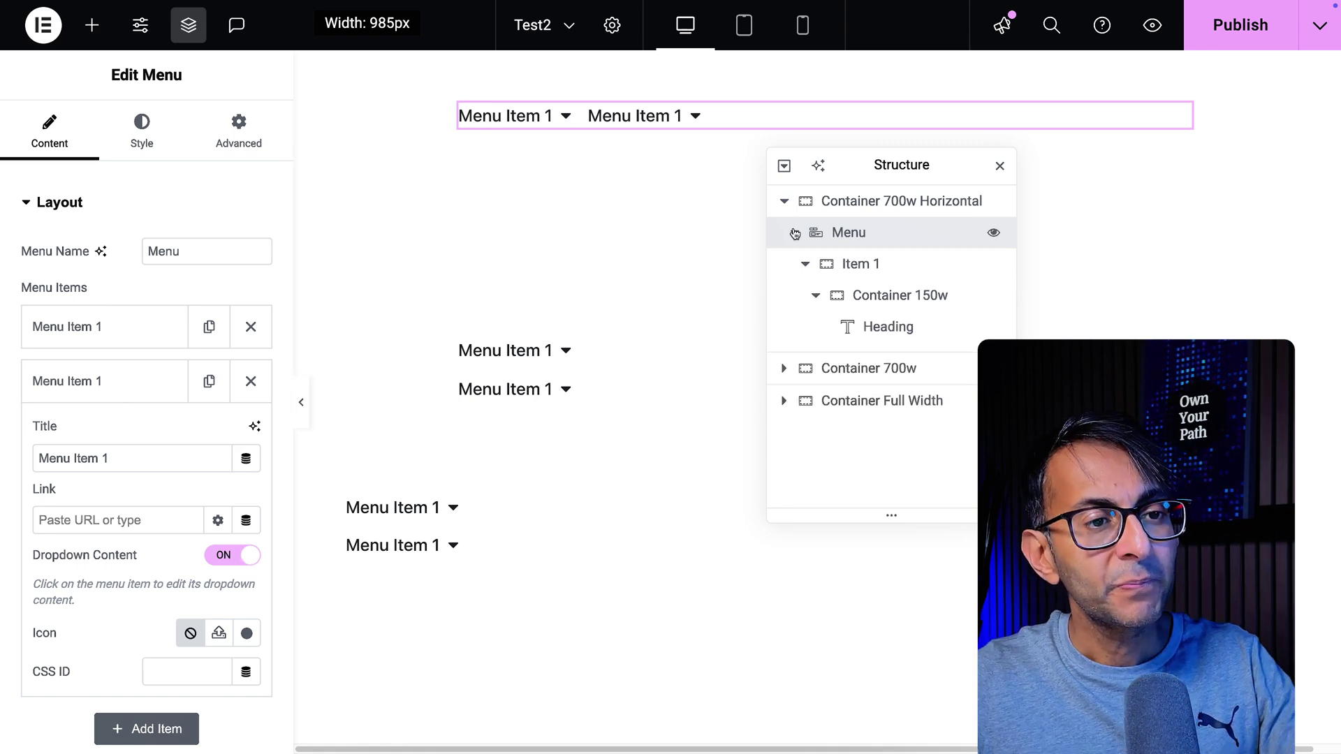
left_click(805, 264)
left_click(805, 296)
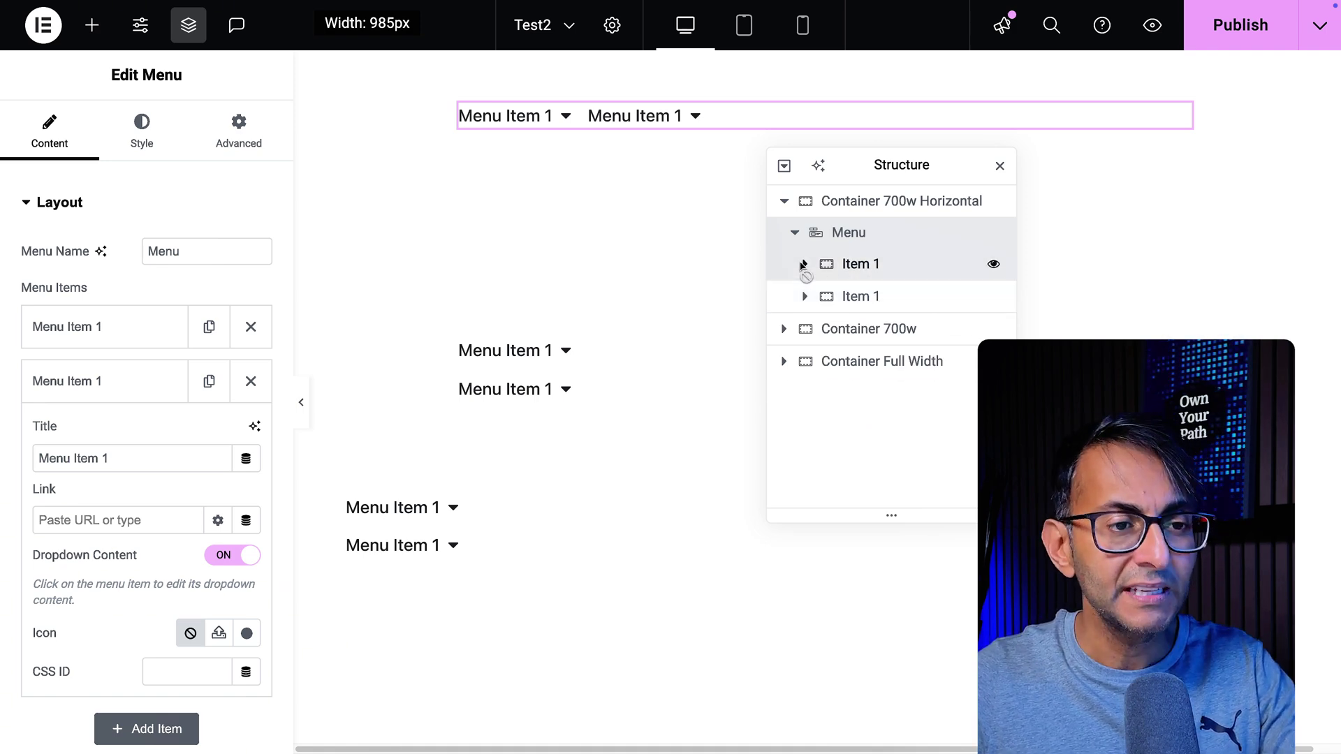
left_click(805, 263)
left_click(815, 296)
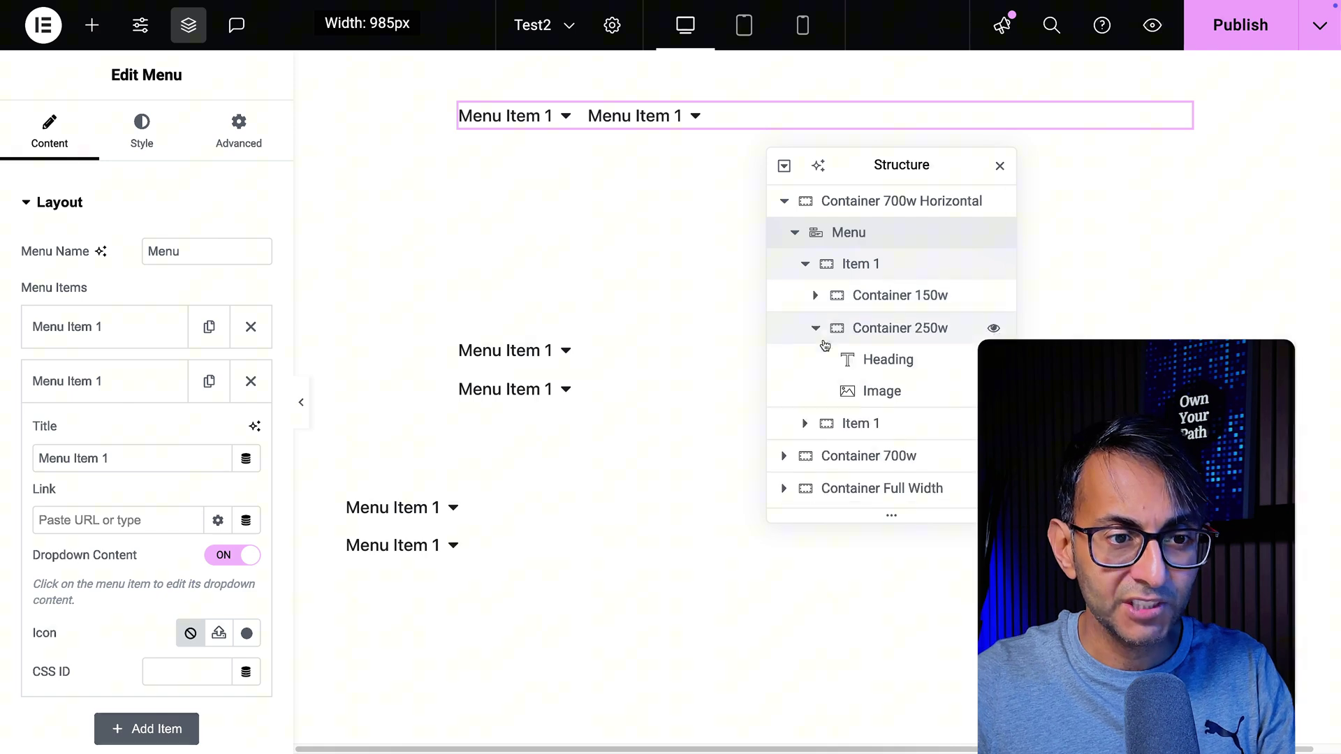
left_click(823, 331)
left_click(815, 328)
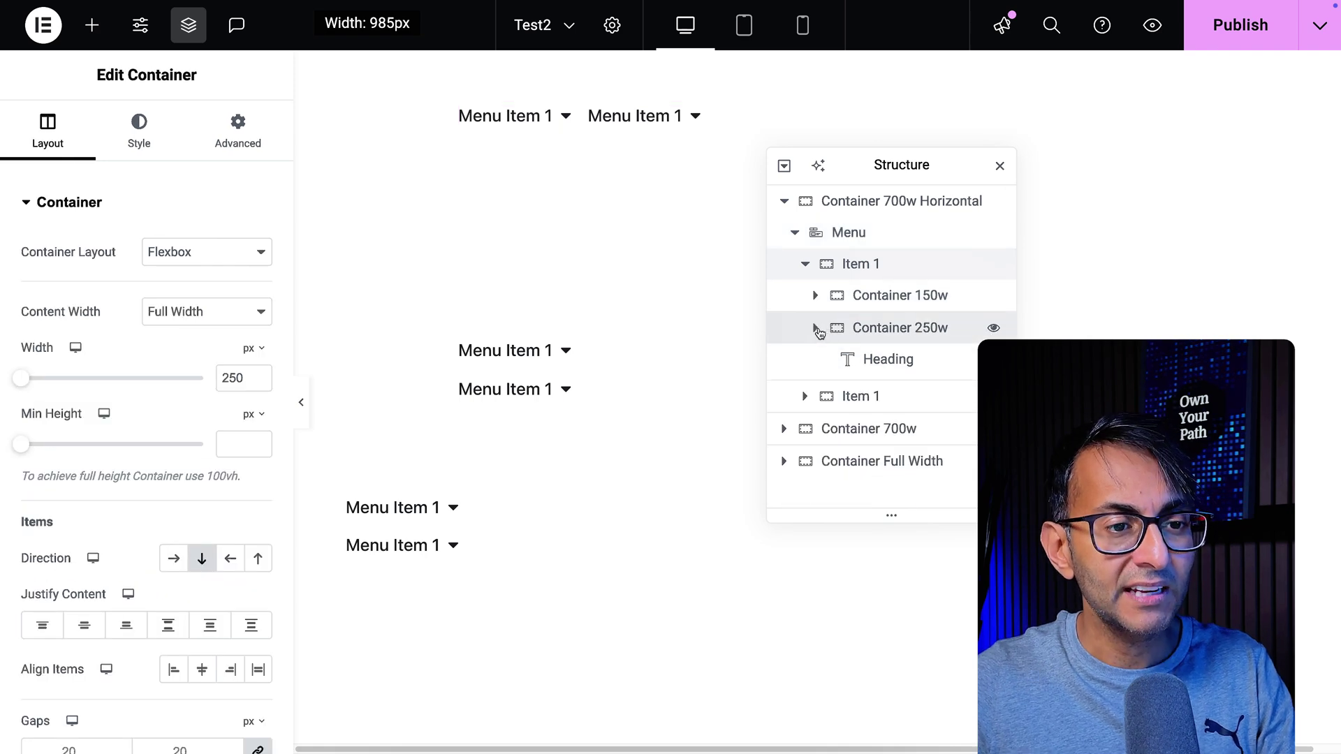
Check the widths of Container 150w and 250w, then expand both to show their widgets.
left_click(940, 303)
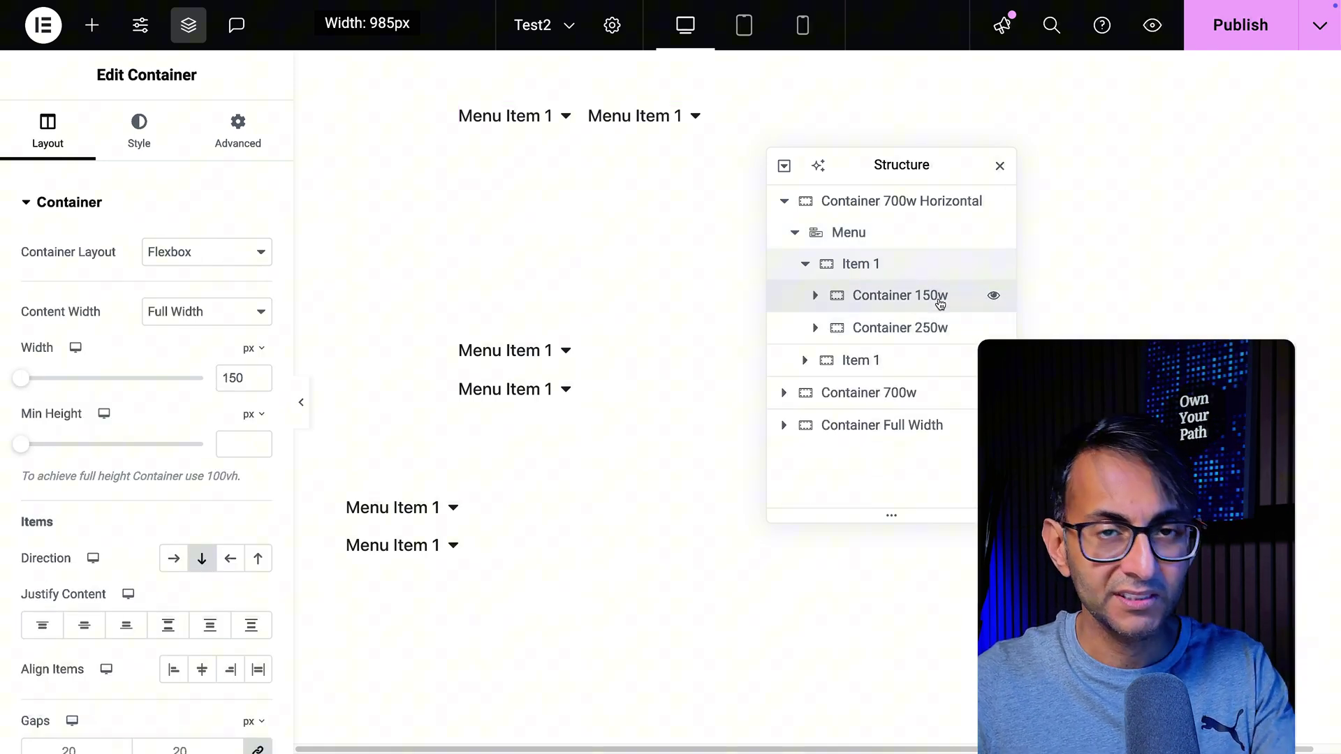
left_click(916, 331)
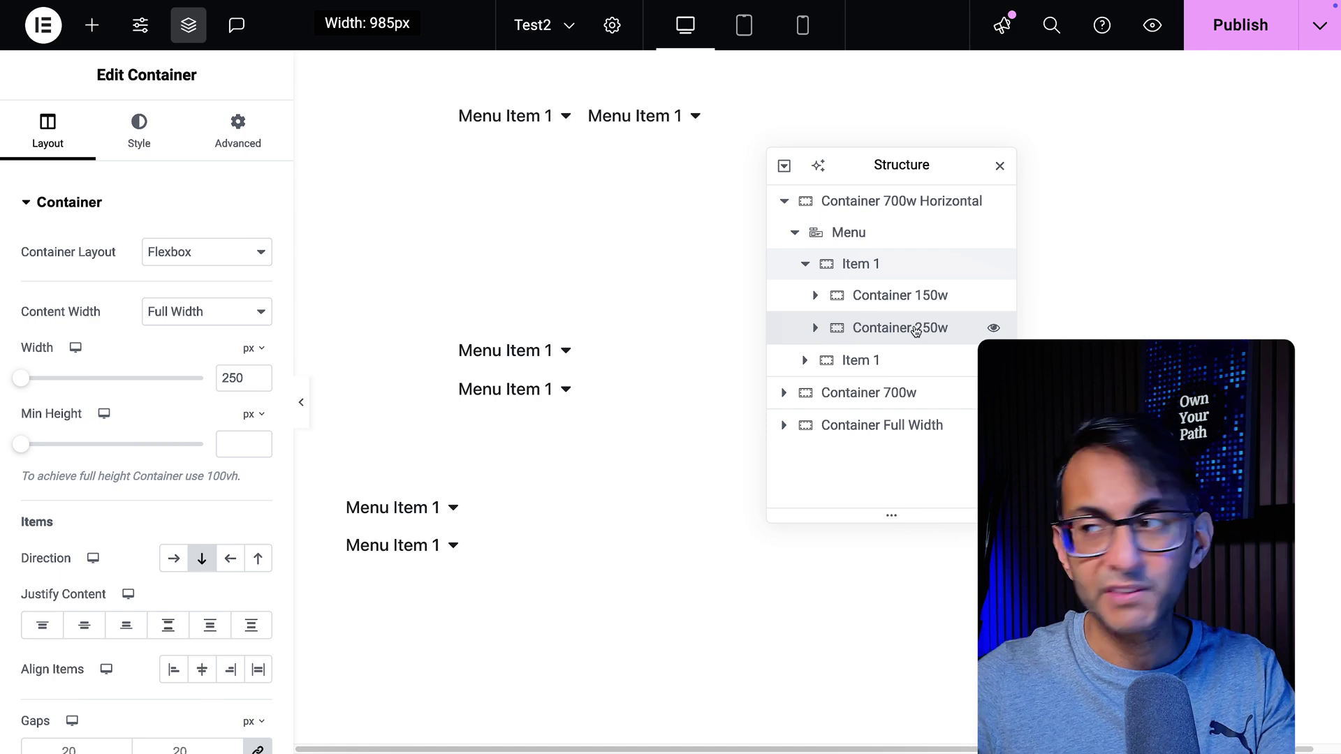
left_click_drag(945, 175, 882, 173)
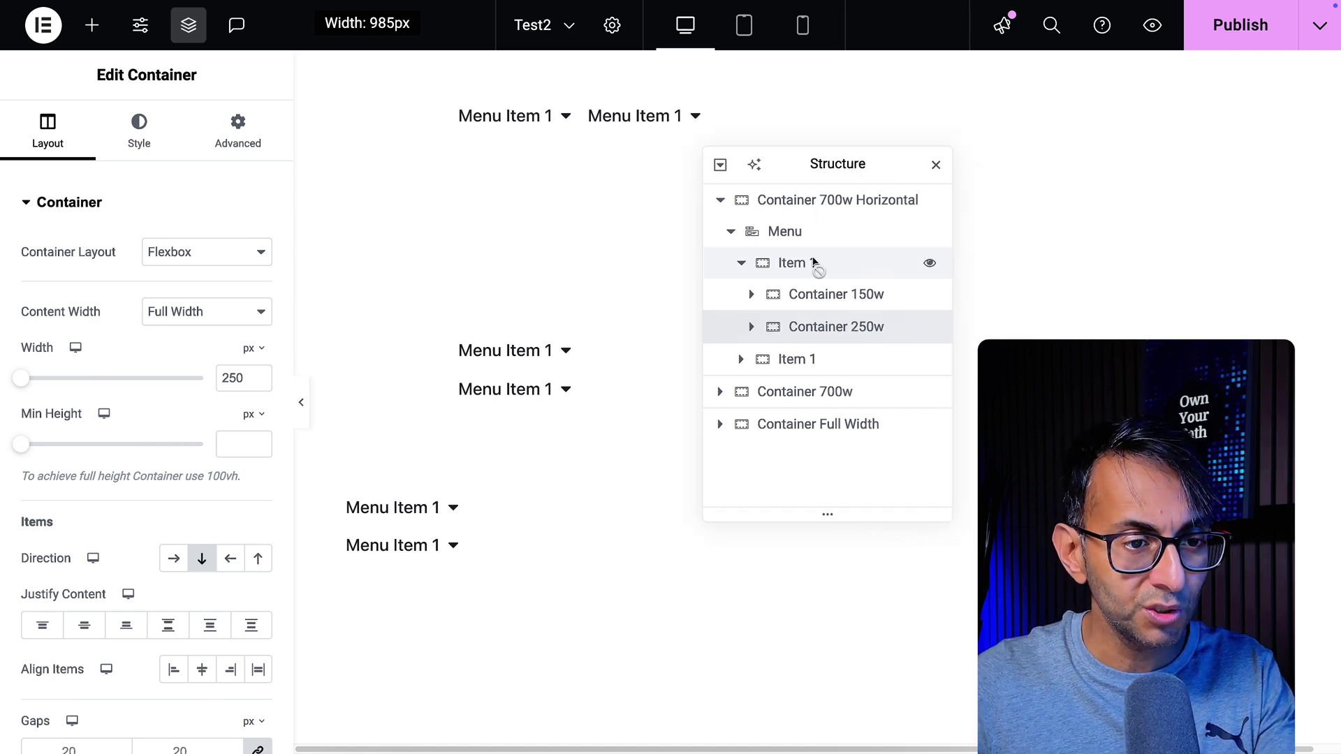
left_click(751, 326)
left_click(751, 294)
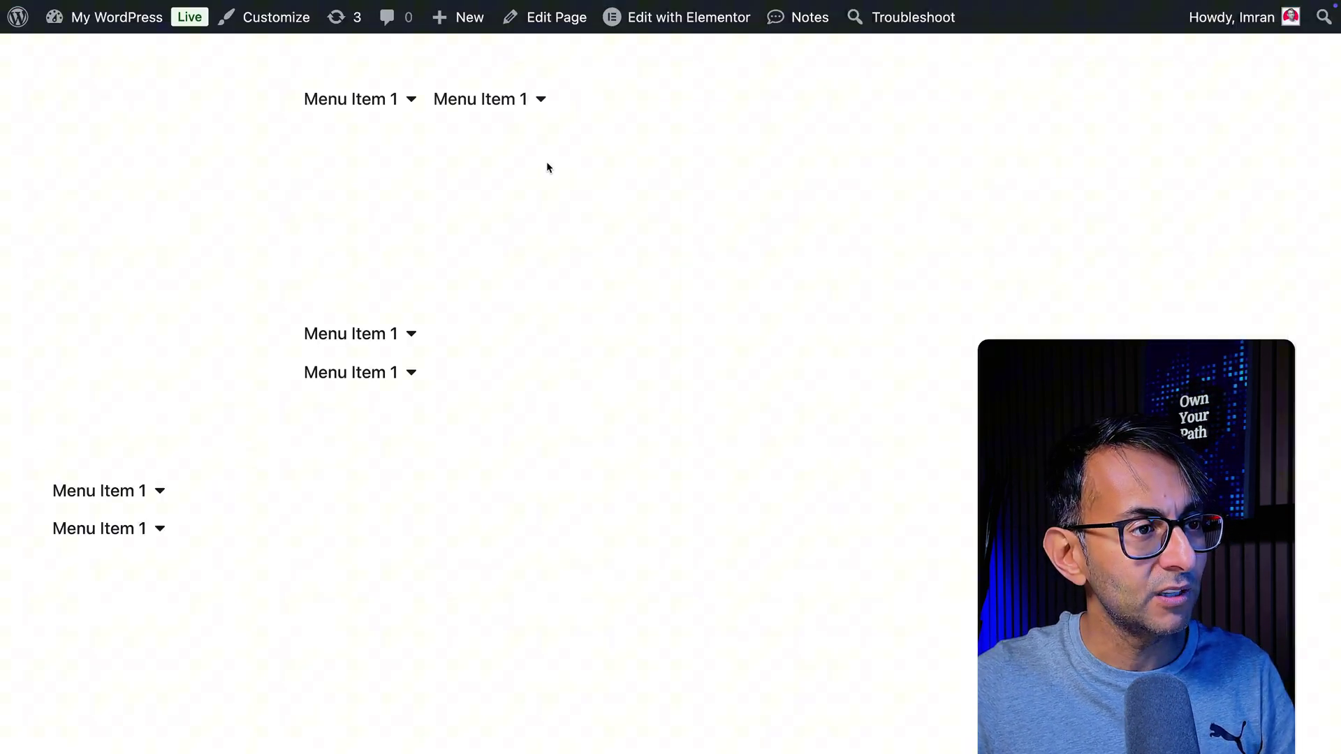
Check the second Menu Item 1 dropdown on the live page, then return to the Elementor editor.
mouse_move(516, 98)
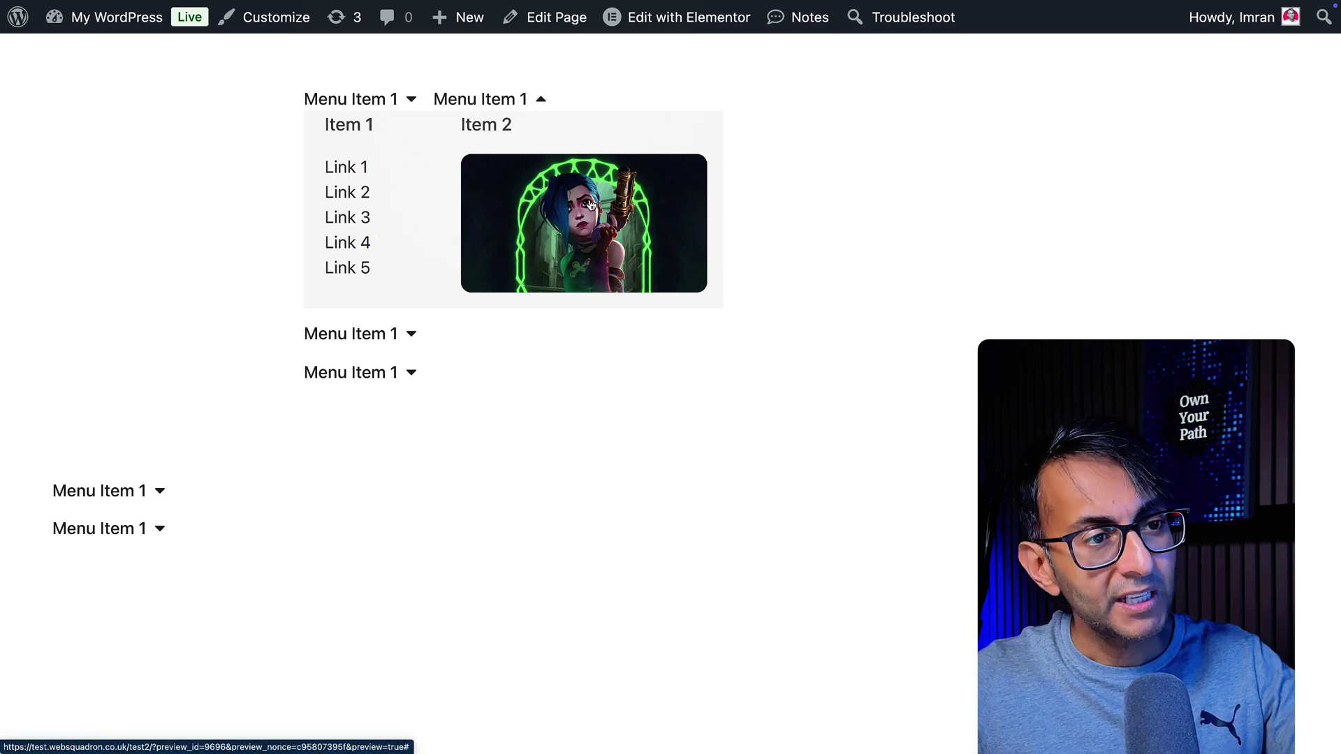
mouse_move(590, 204)
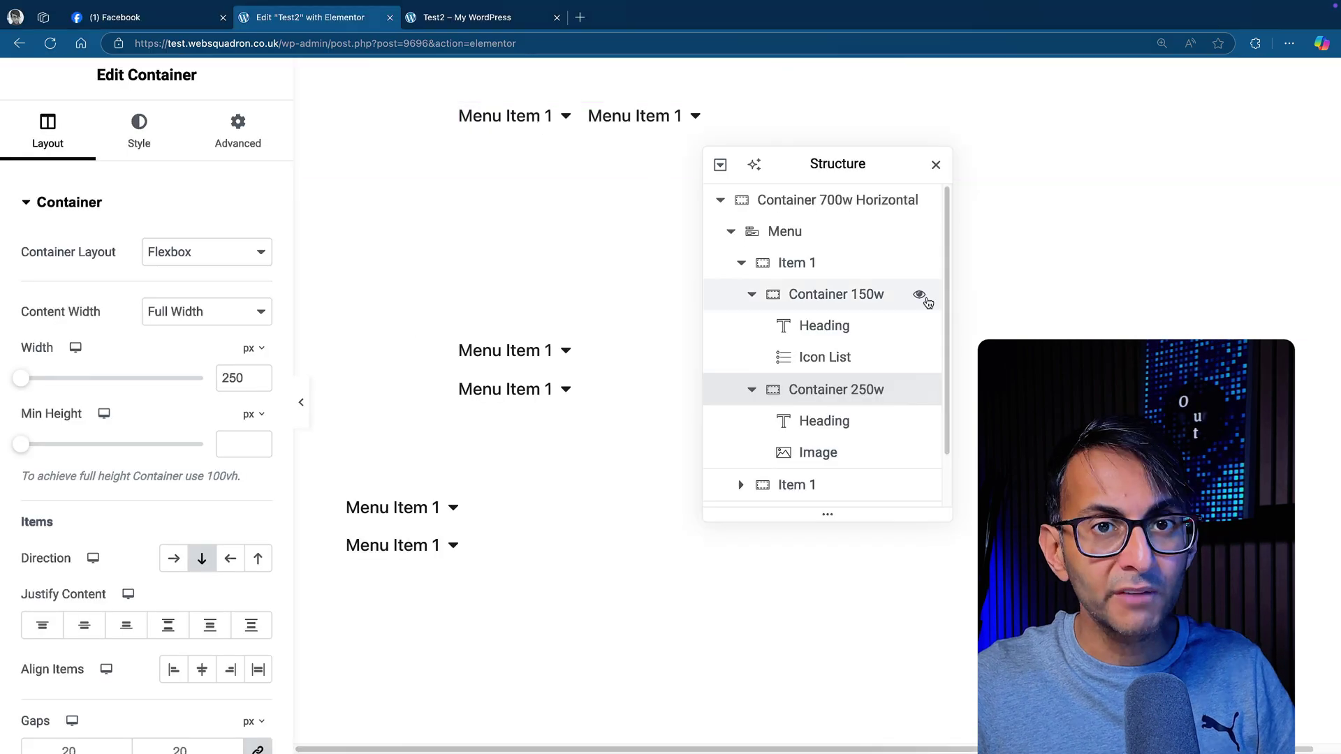
Try Open On Click for the top menu's dropdown, then set it back to Hover.
scroll(149, 554, "down", 6)
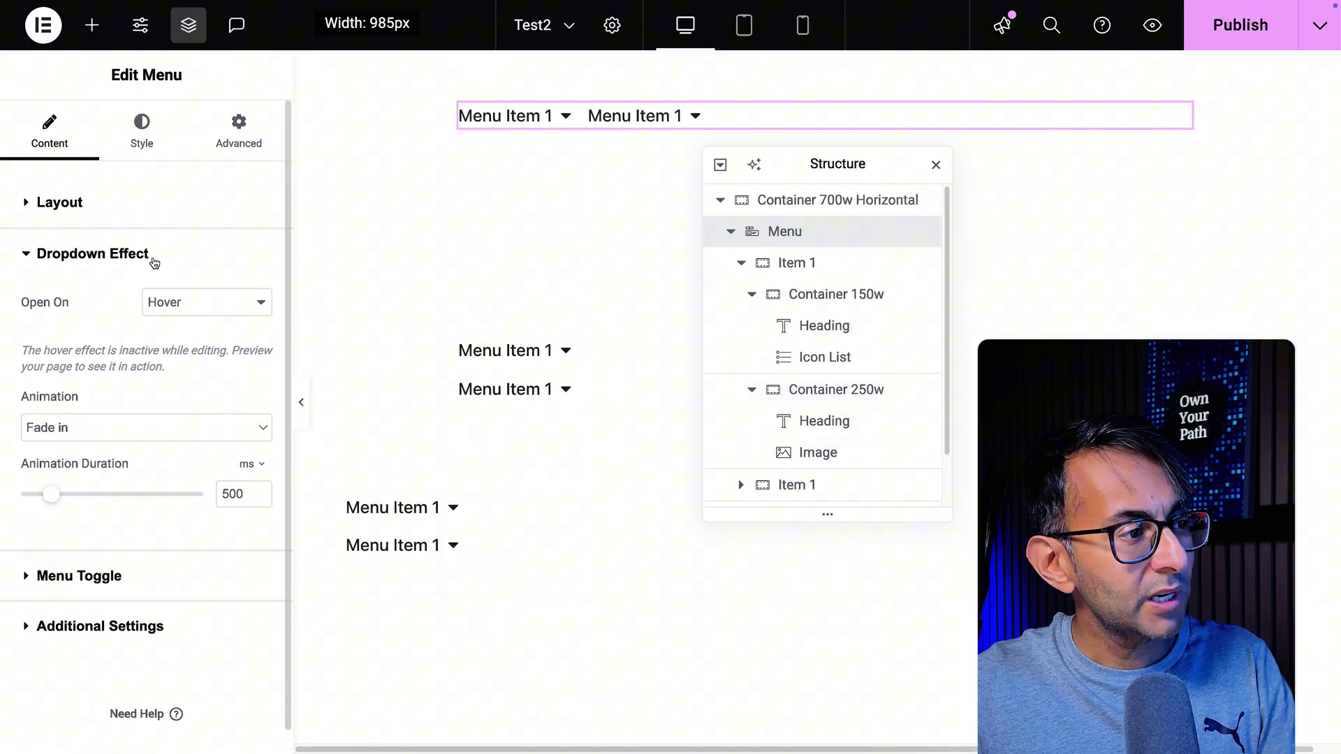
left_click(189, 310)
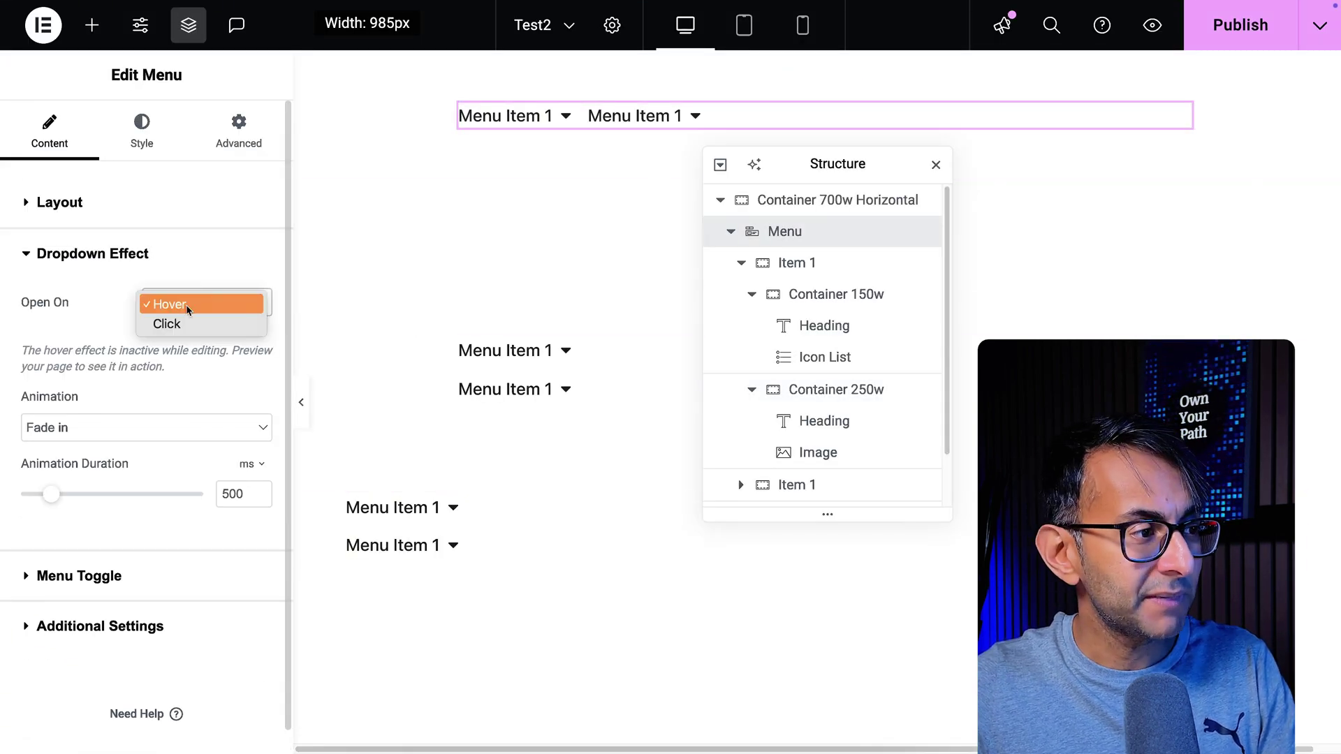
left_click(199, 316)
left_click(203, 302)
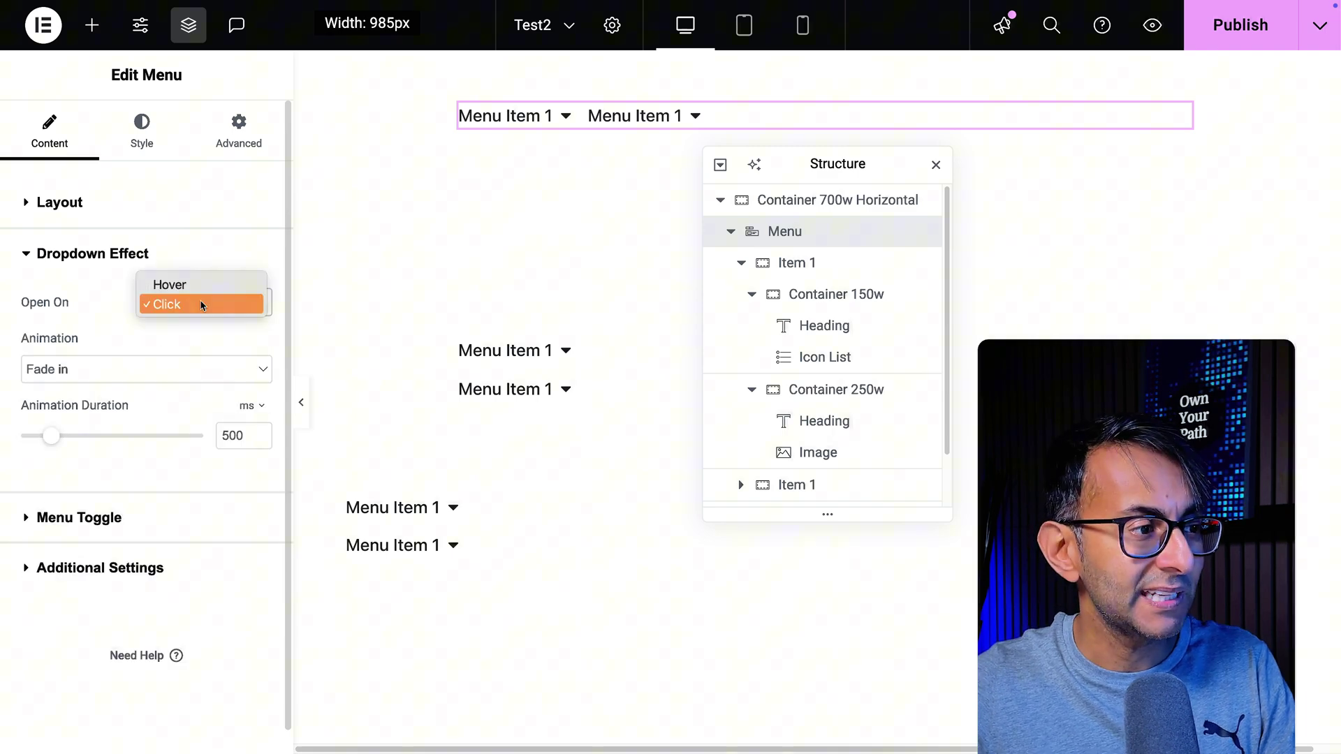
left_click(203, 286)
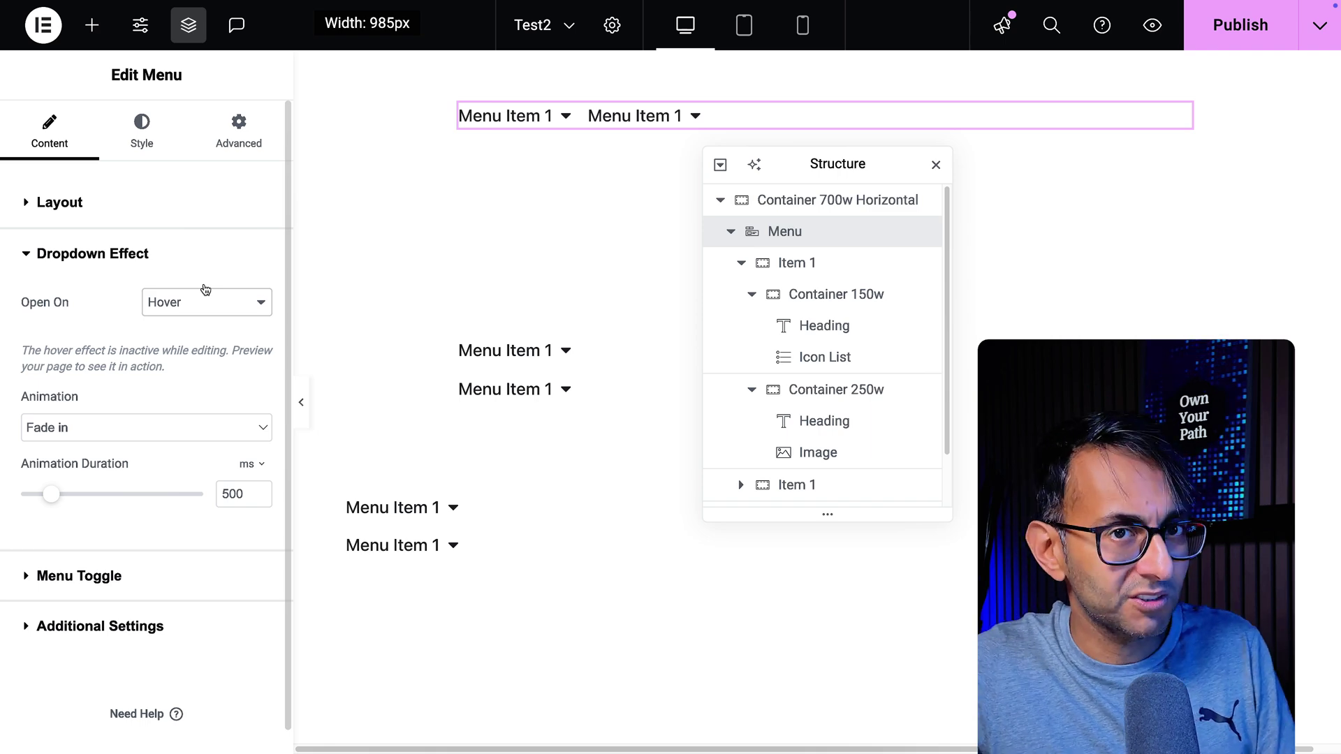
Switch Item Layout to Dropdown and back to Horizontal, then select Container 700w Horizontal.
left_click(176, 582)
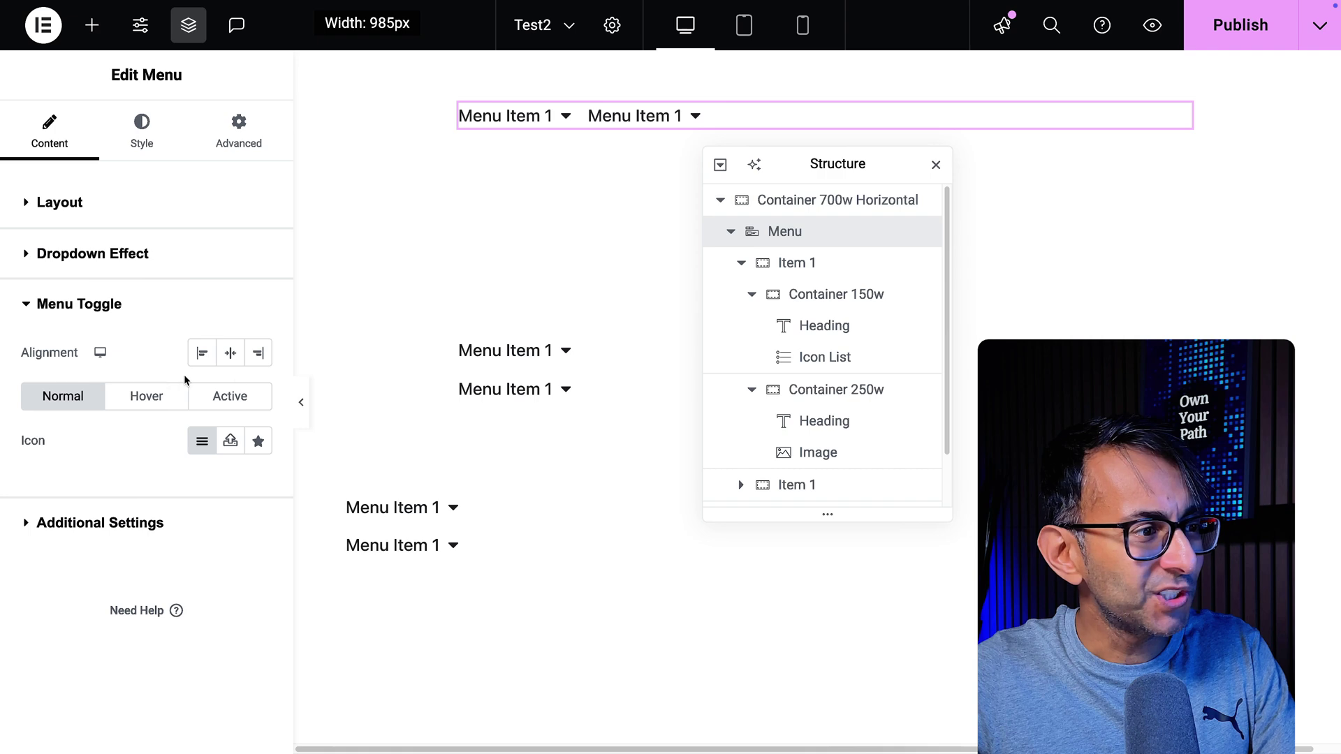
left_click(77, 269)
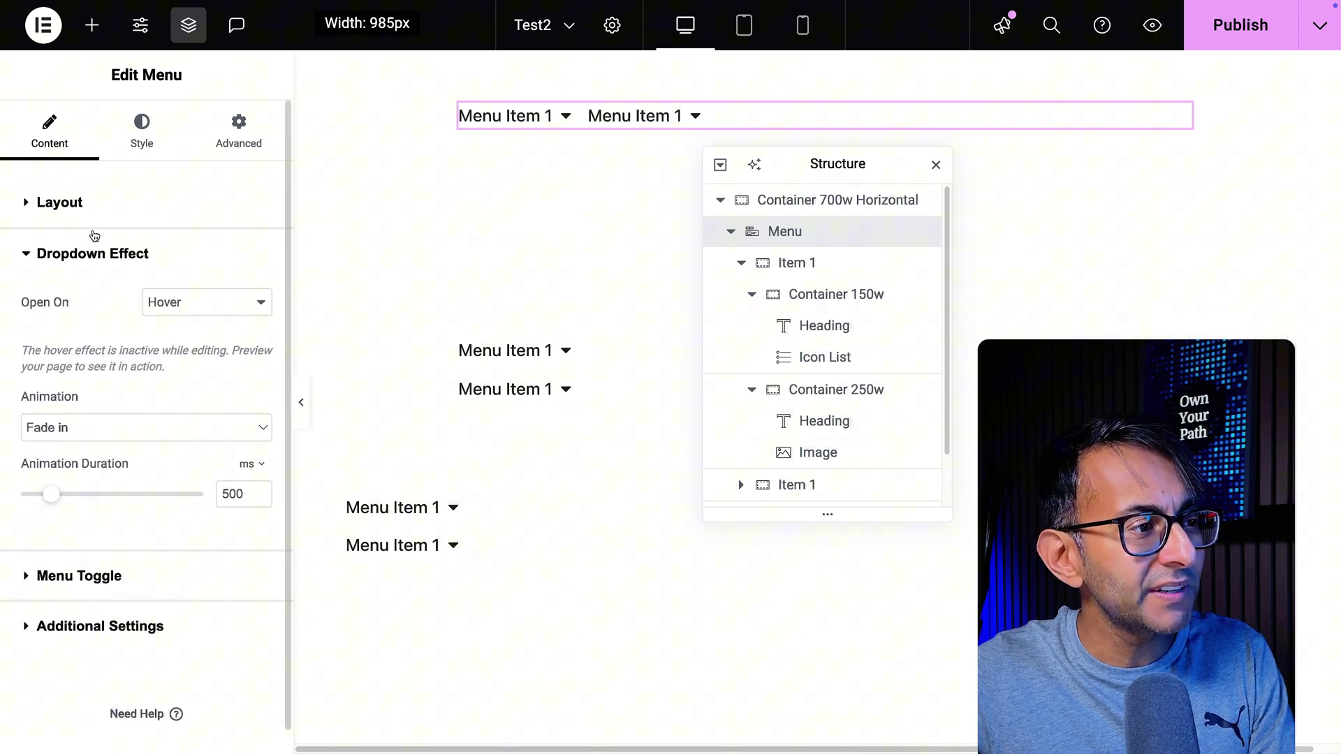
left_click(97, 222)
scroll(172, 412, "down", 4)
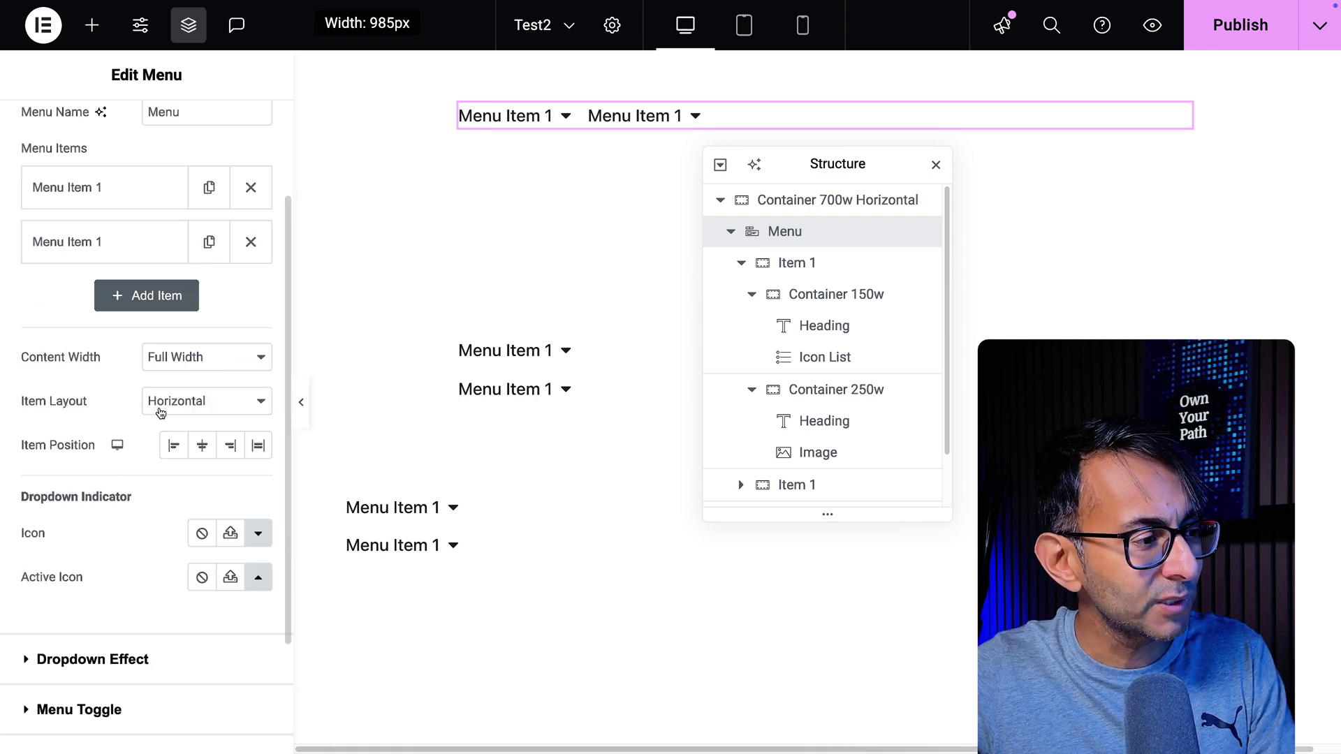
left_click(191, 305)
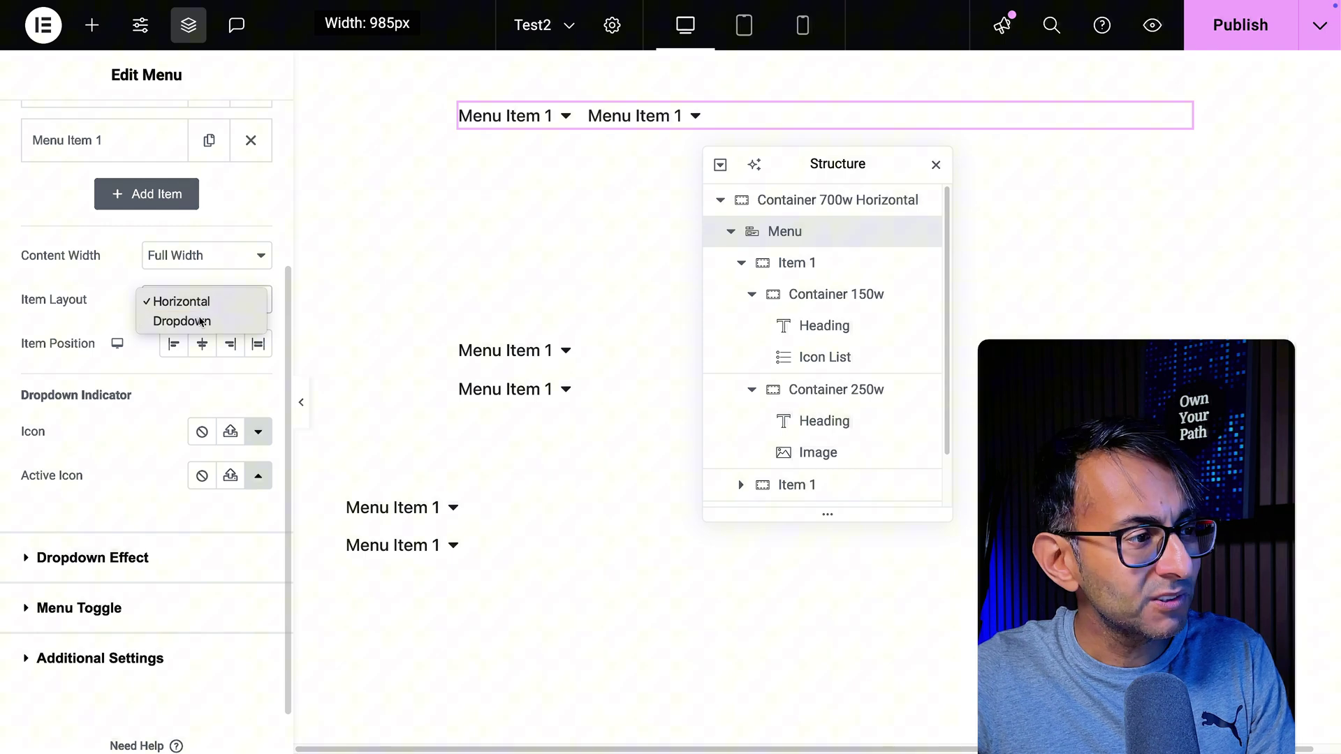
left_click(194, 321)
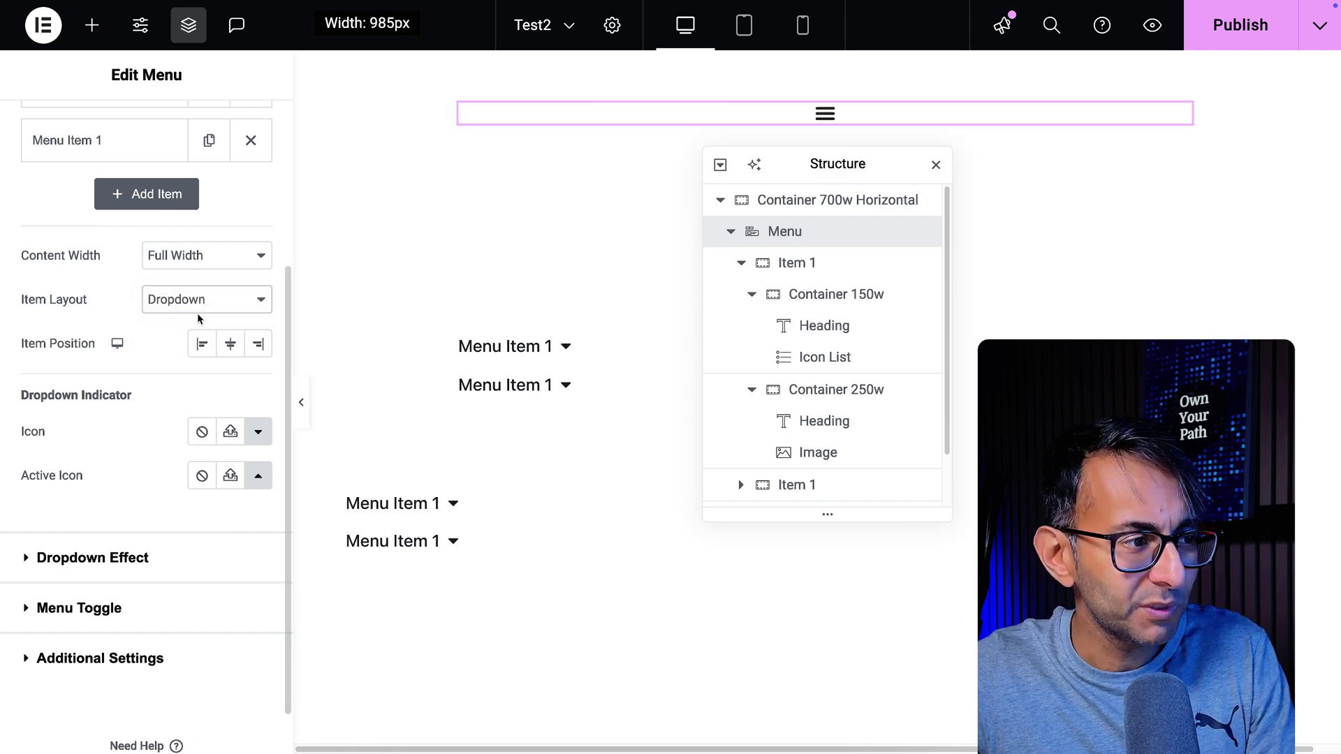
left_click(209, 299)
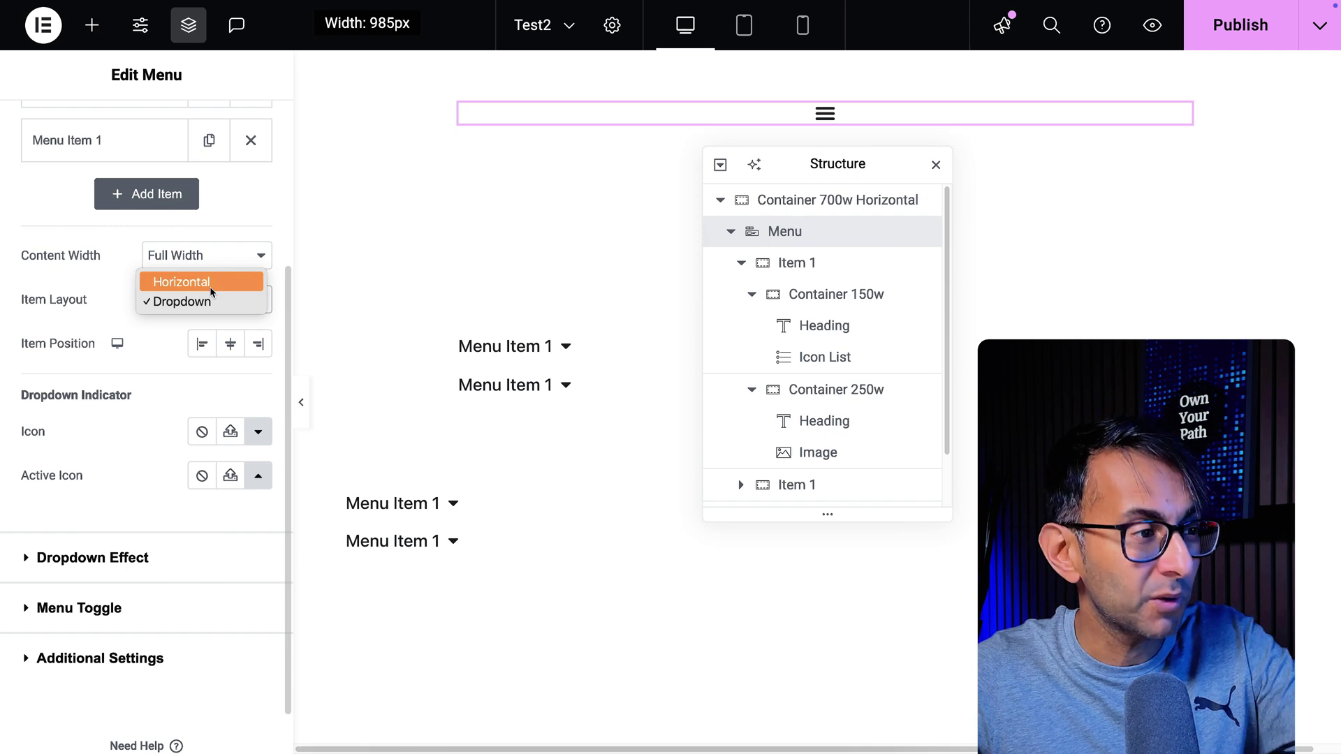
left_click(212, 290)
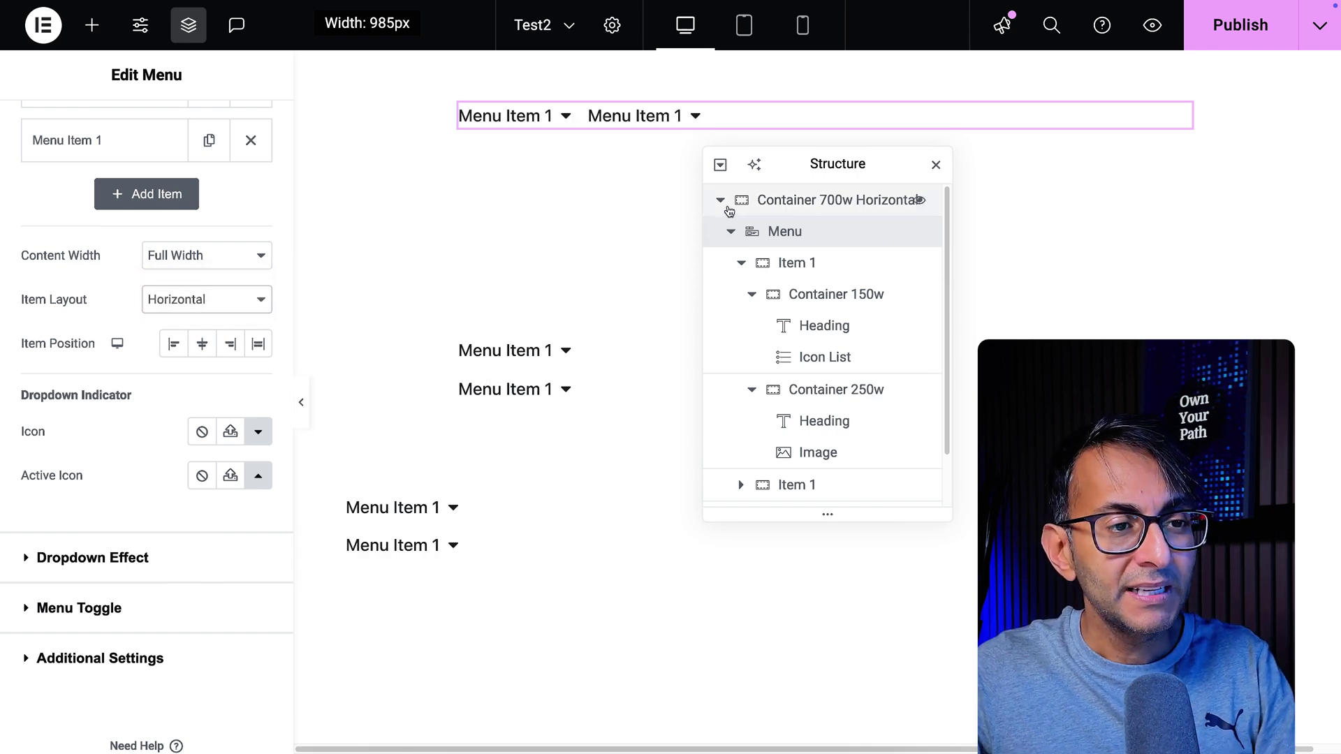
left_click(722, 203)
Select the middle Container 700w, browse its Menu's two Item 1 entries, and open the Menu's Advanced settings.
left_click(720, 202)
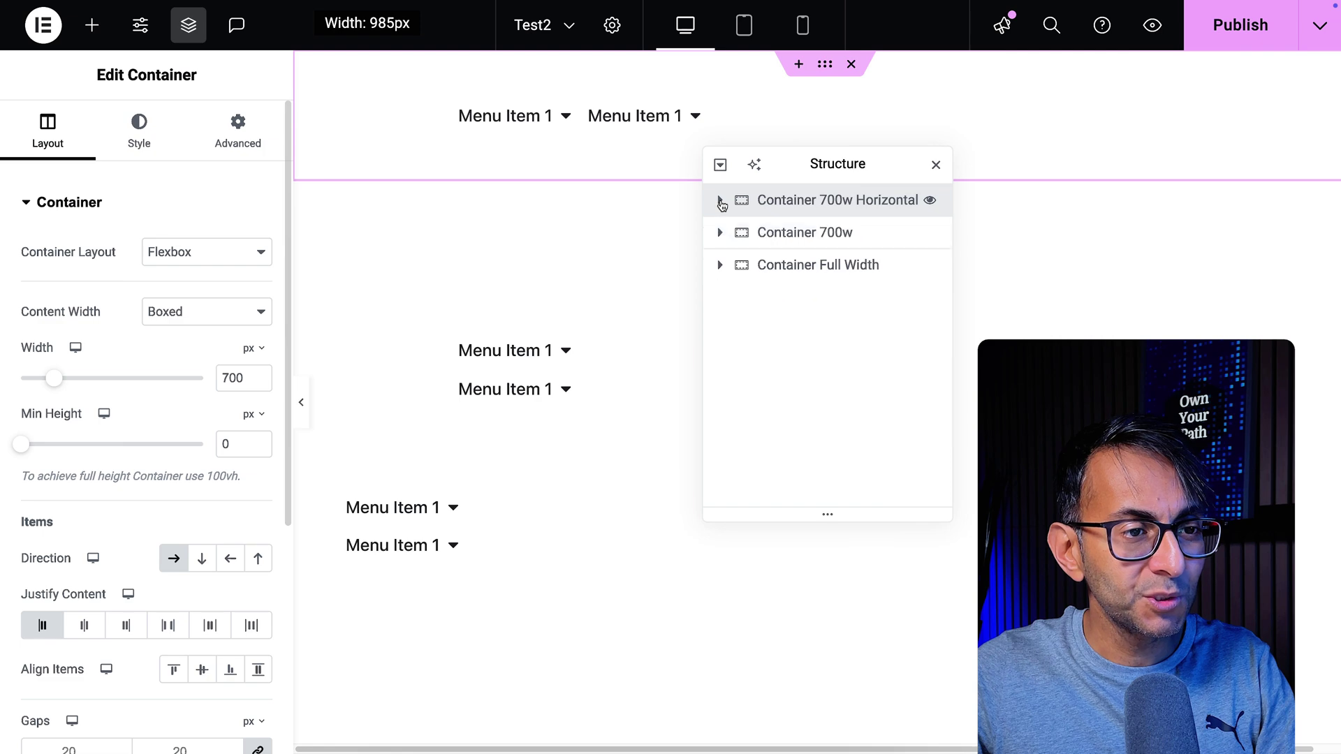
left_click(803, 232)
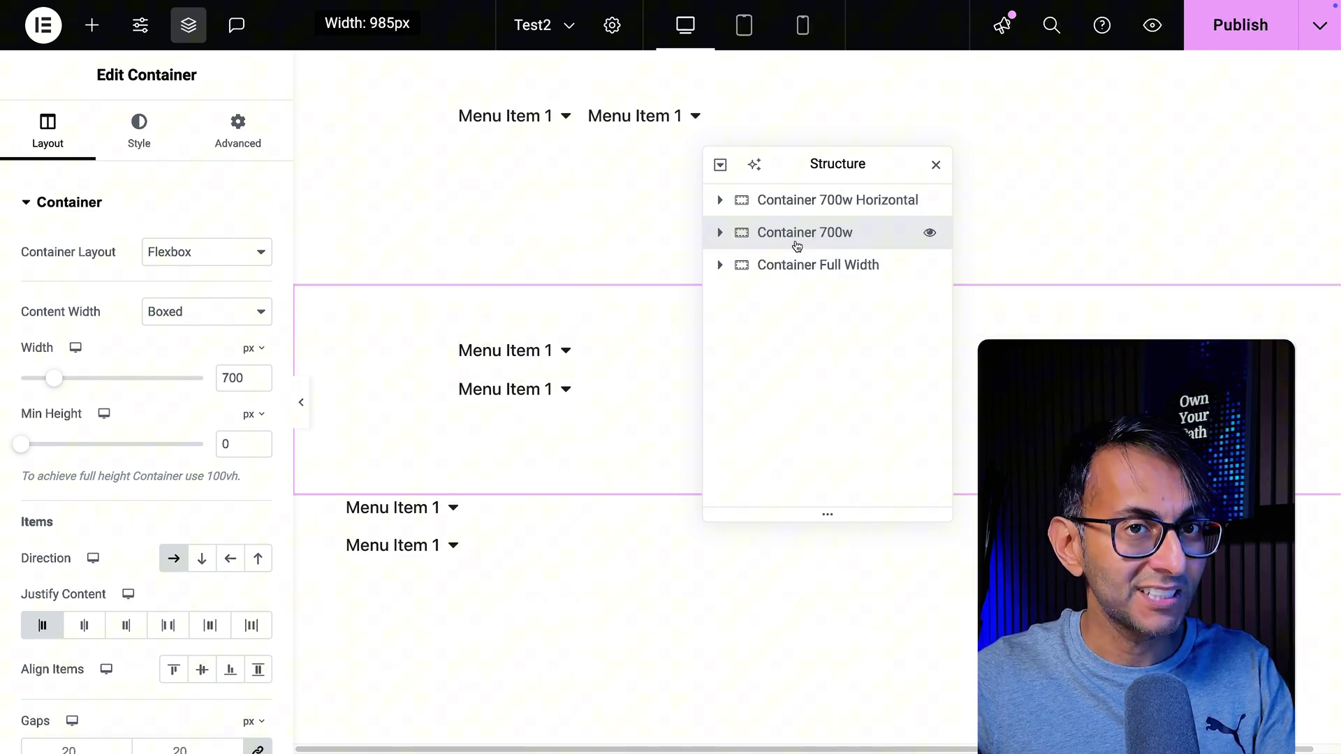
left_click(720, 233)
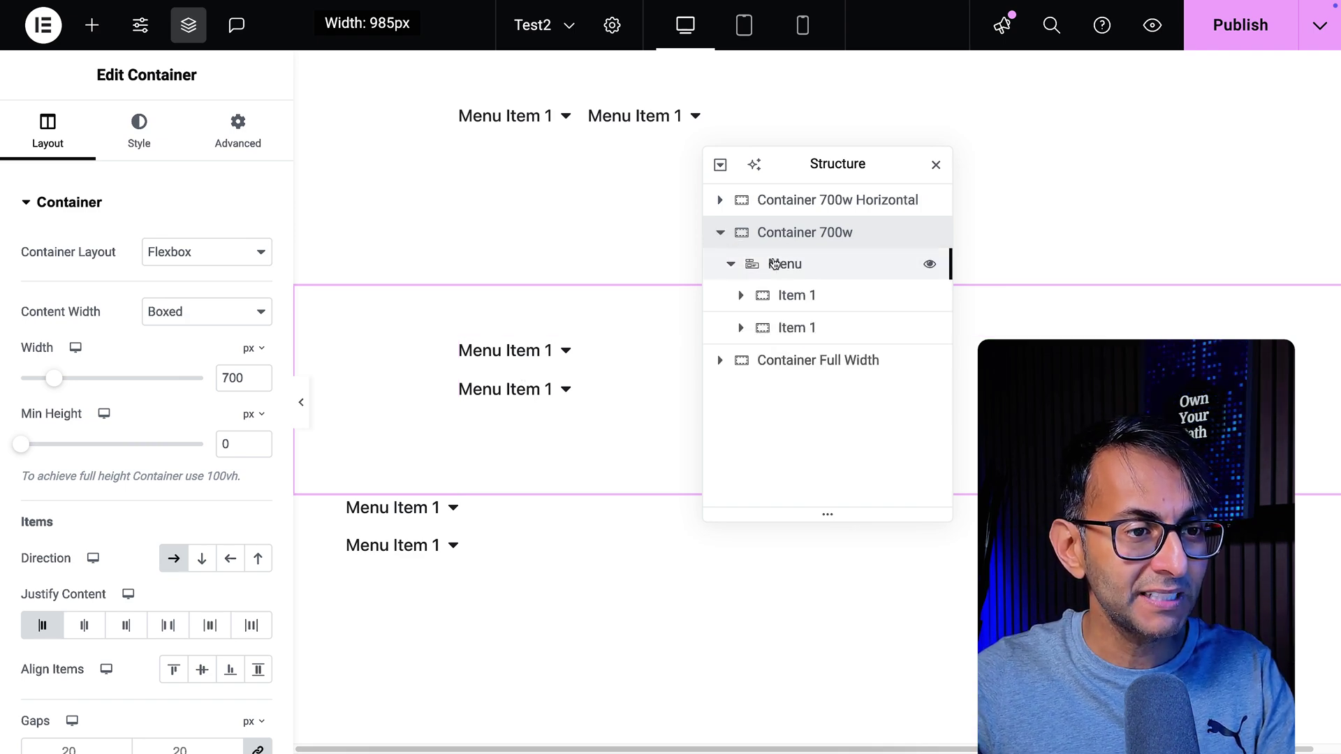
left_click(740, 296)
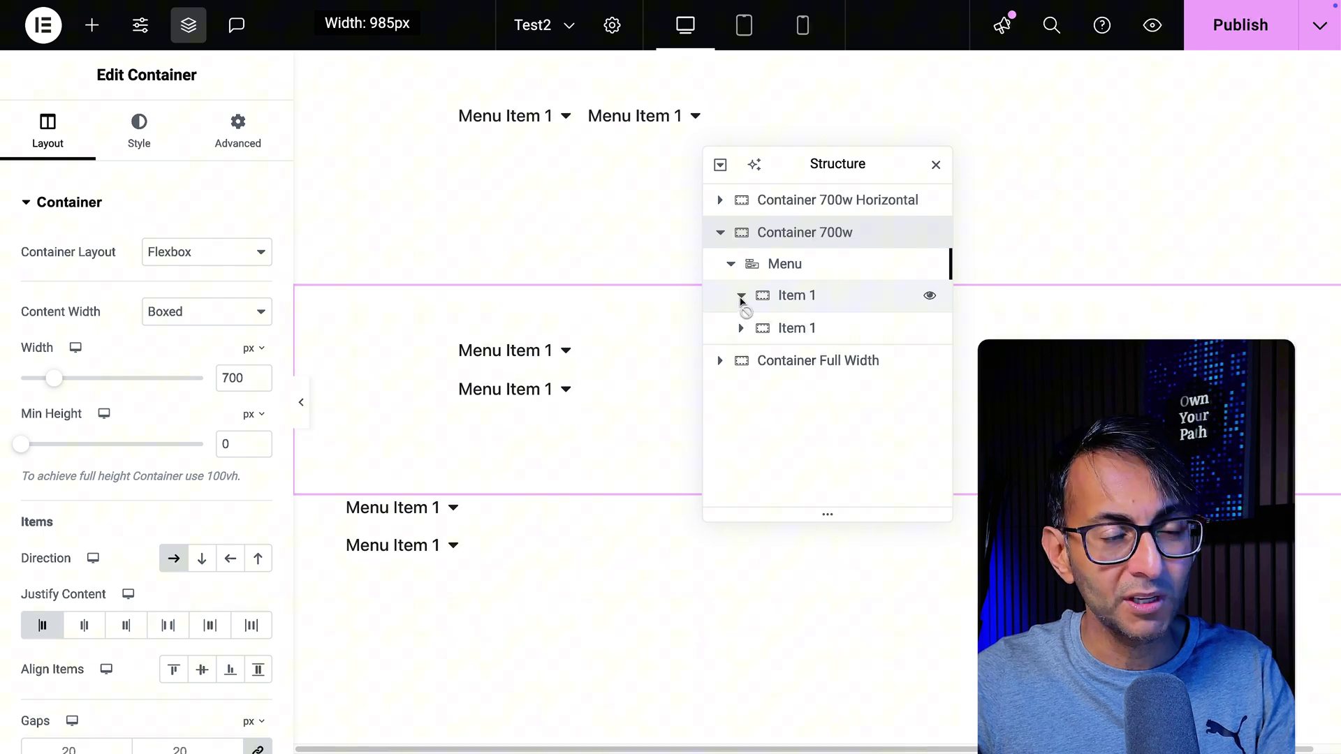
left_click(741, 392)
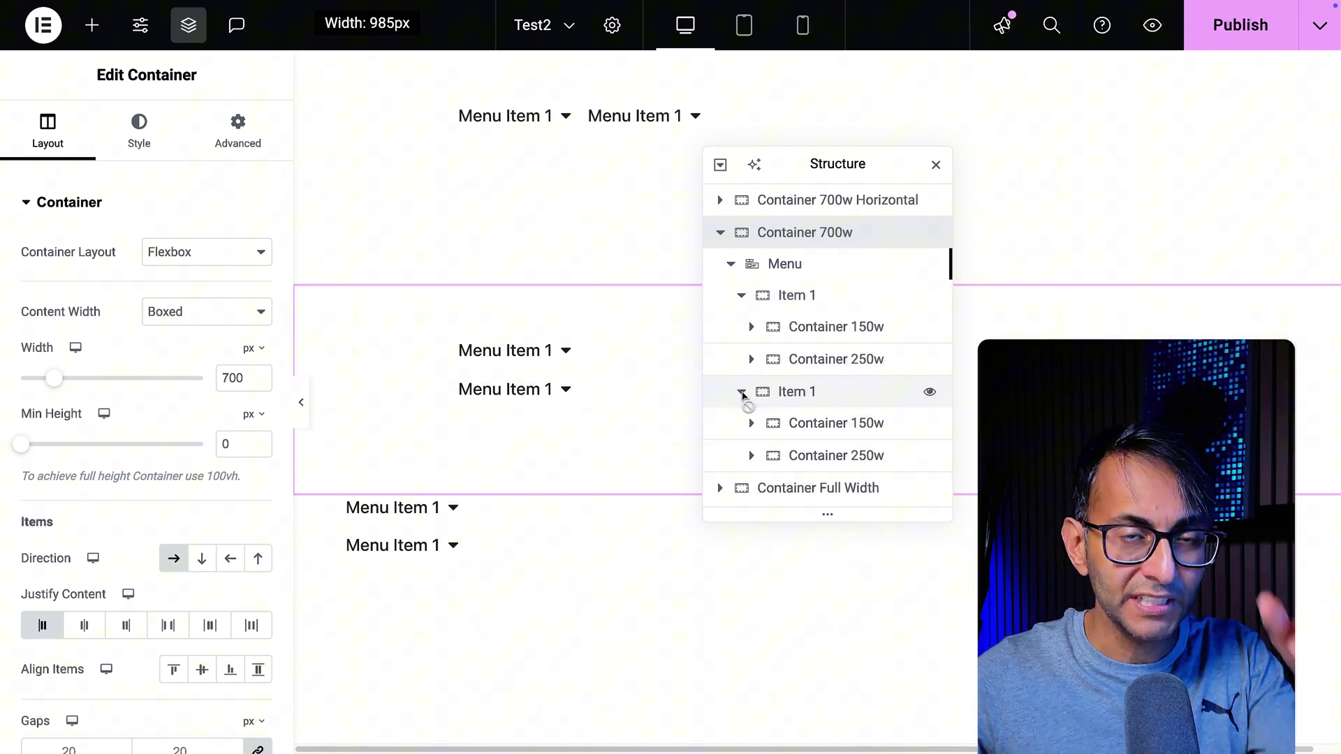
left_click(742, 391)
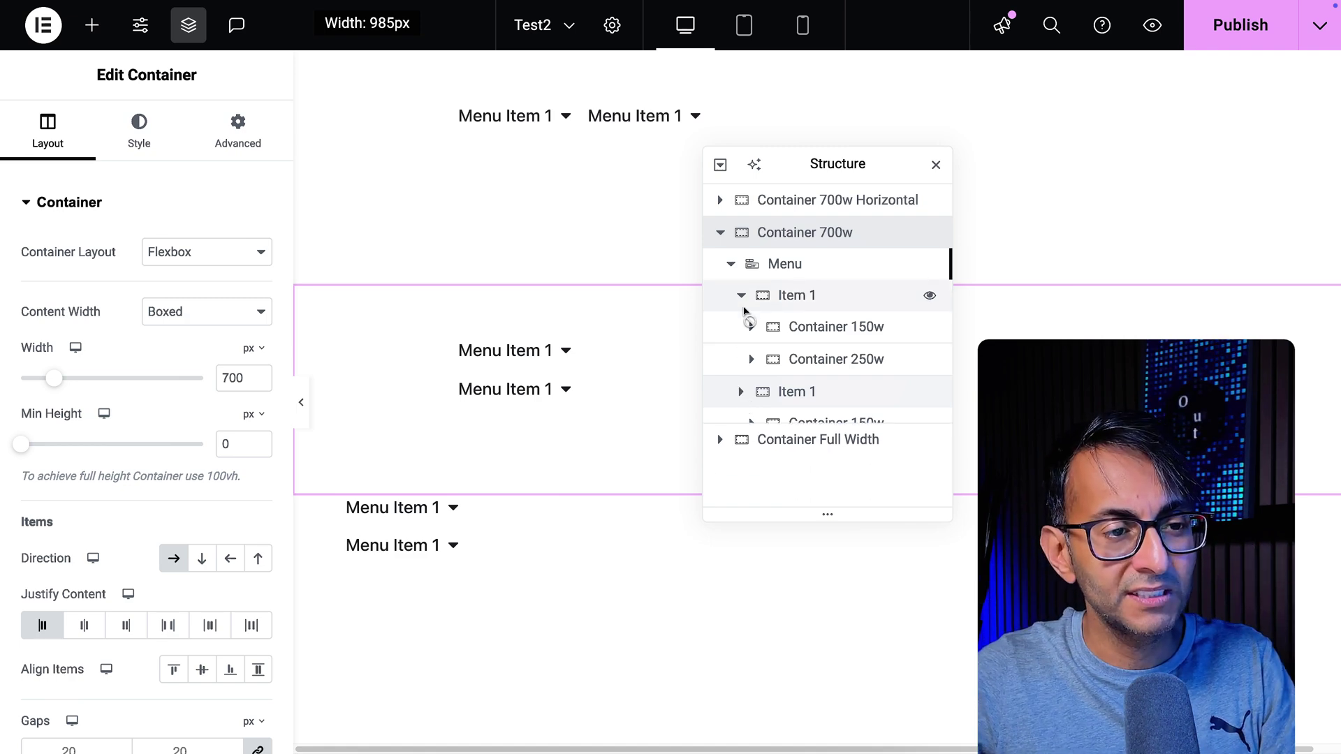
left_click(741, 295)
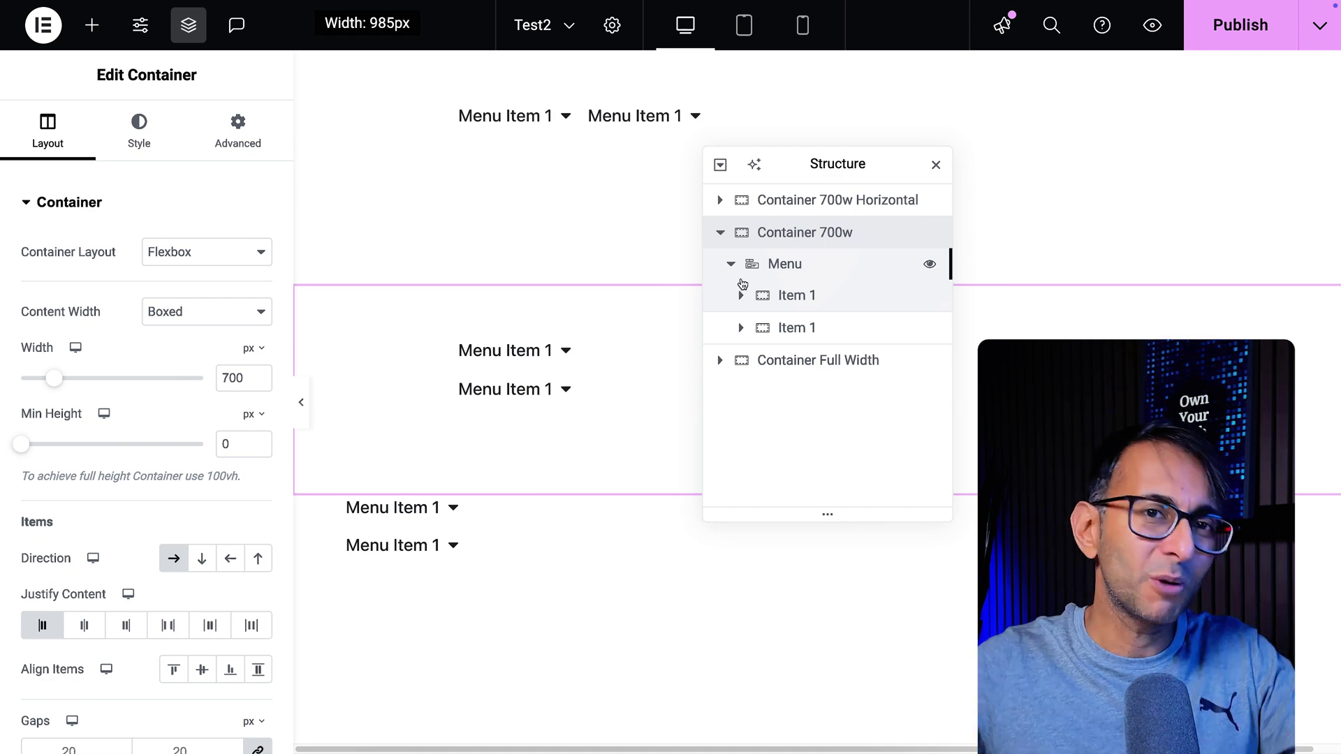
left_click(800, 270)
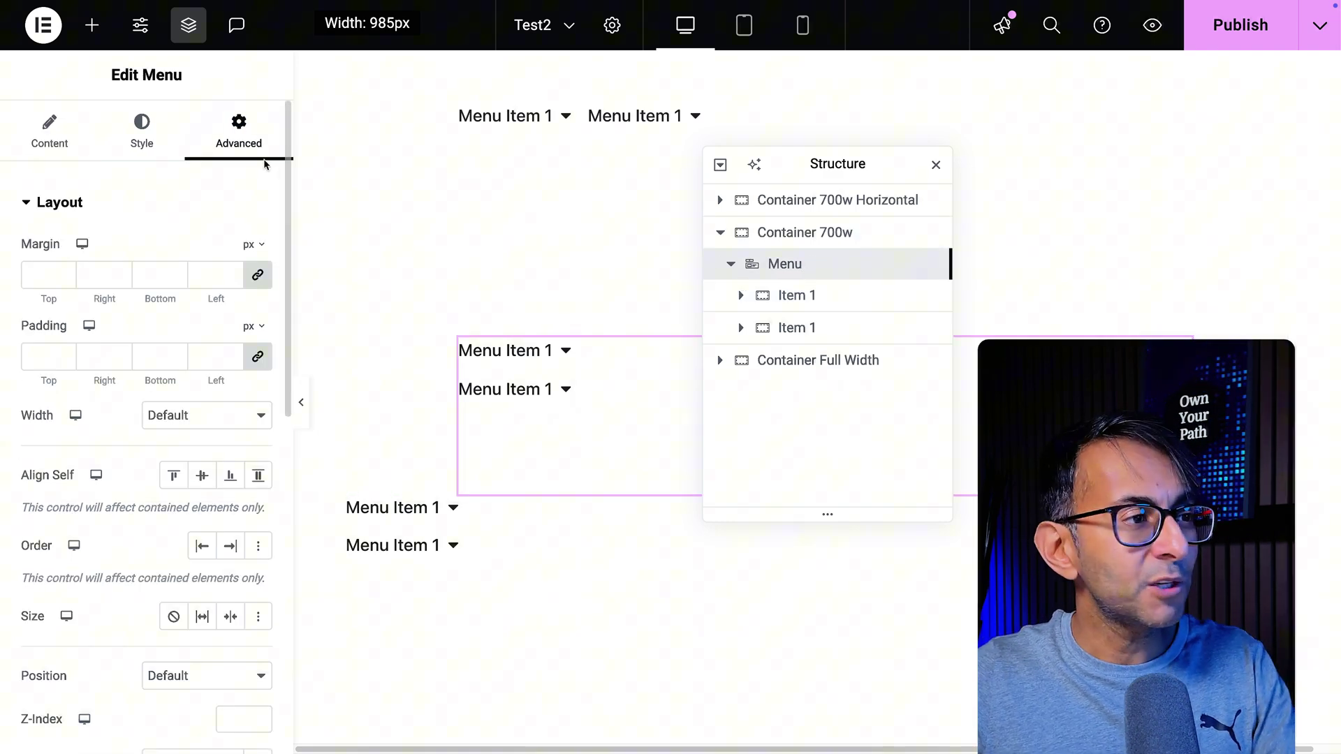
Show the vertical-menu class and Custom CSS rules, widening the panel so lines read unwrapped.
scroll(198, 338, "down", 1)
scroll(198, 338, "down", 2)
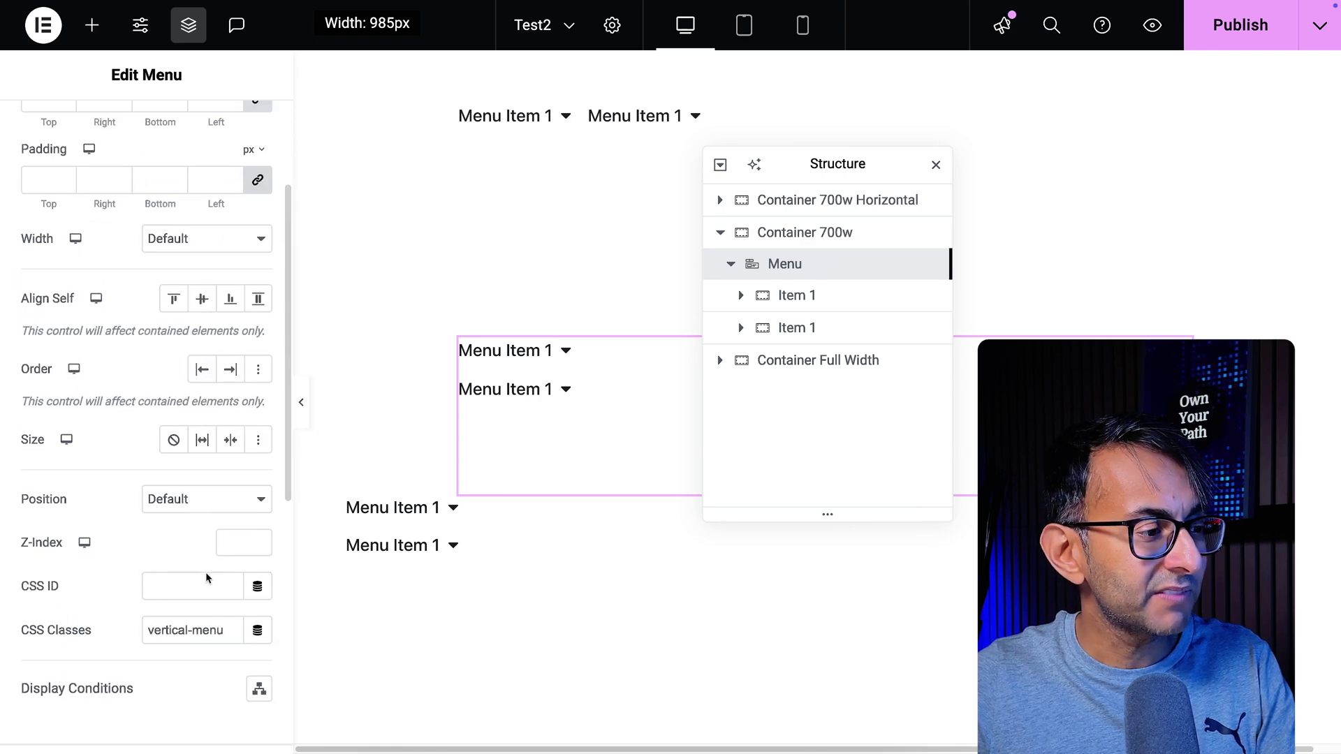
left_click(242, 559)
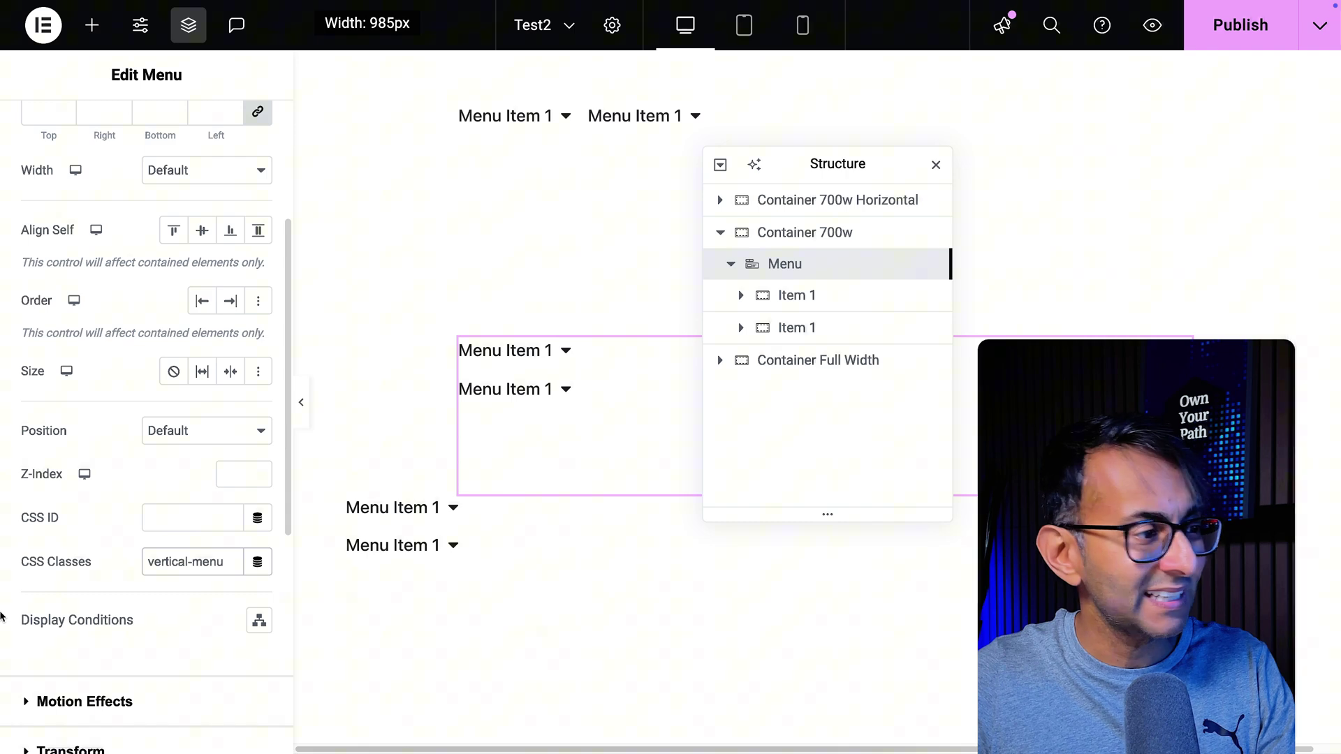
scroll(142, 614, "down", 6)
left_click(142, 602)
scroll(143, 606, "down", 5)
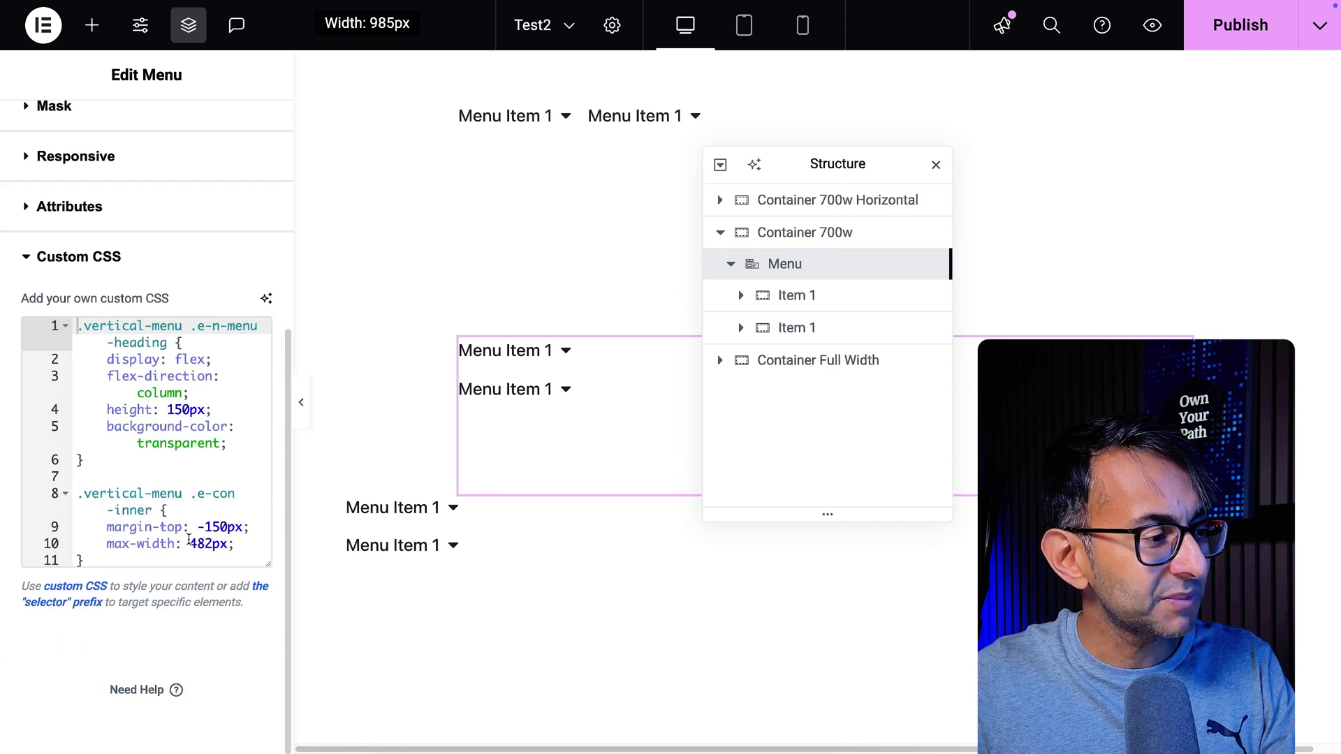
left_click_drag(292, 468, 368, 469)
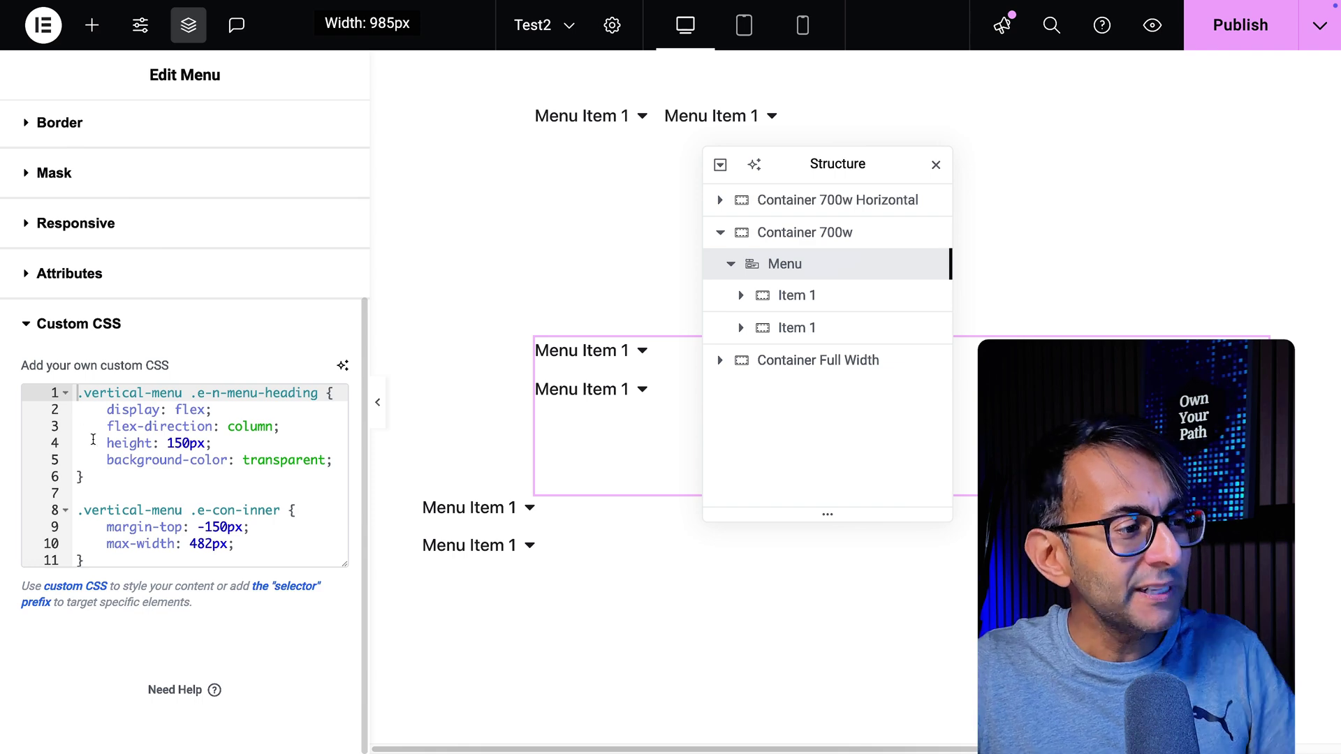
left_click_drag(111, 480, 78, 393)
left_click(169, 484)
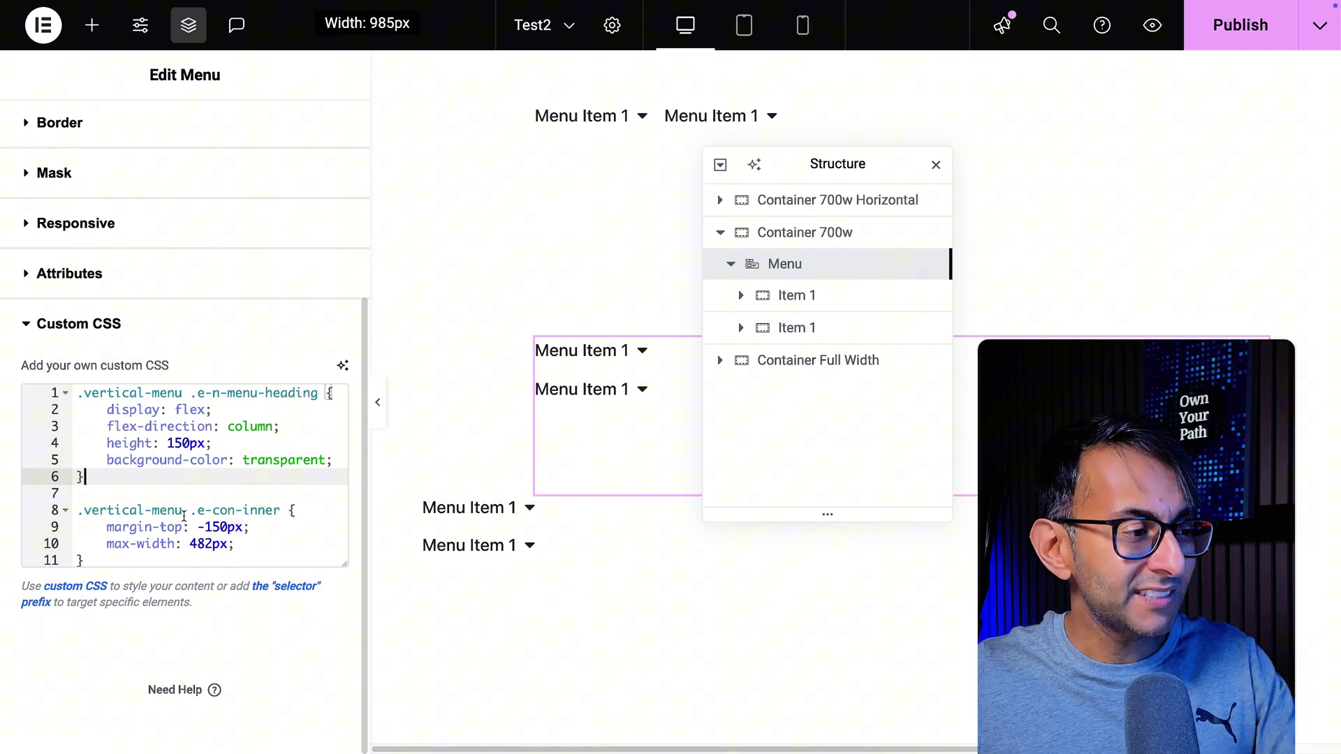
left_click(183, 515)
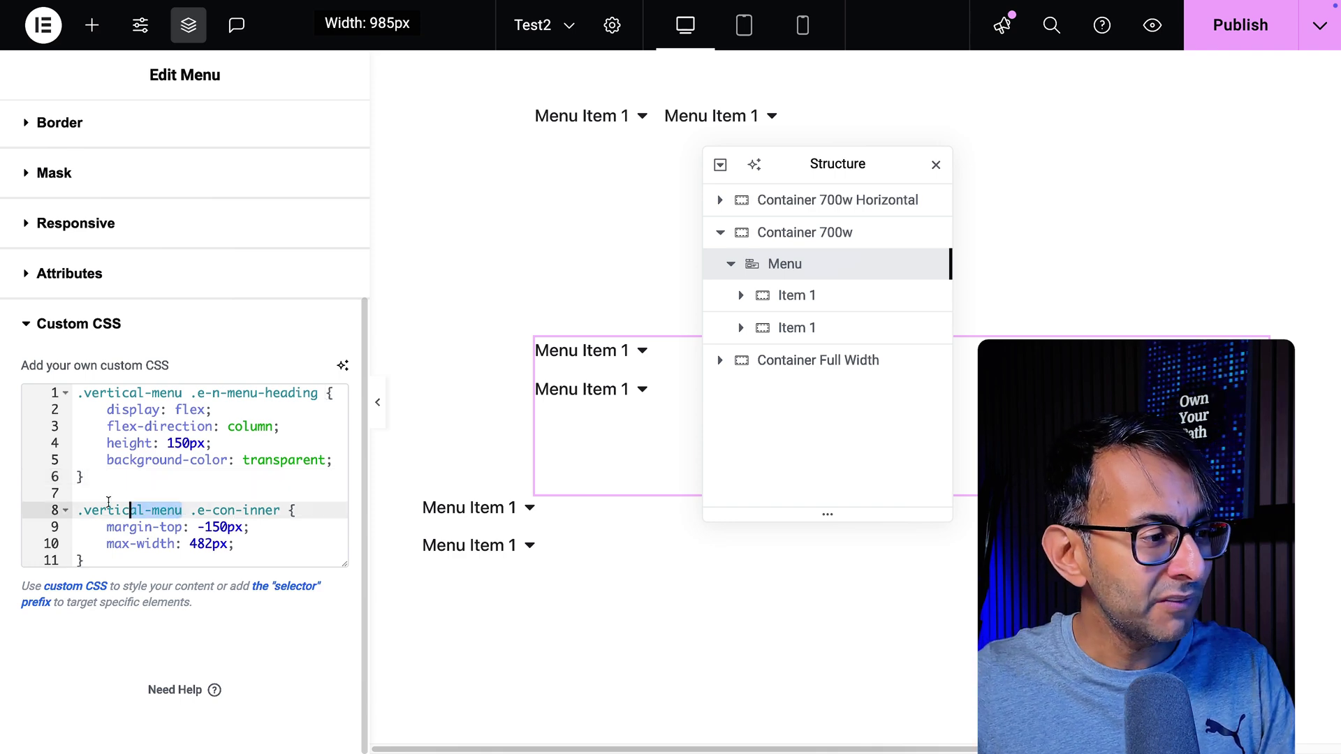
key("shift+Up")
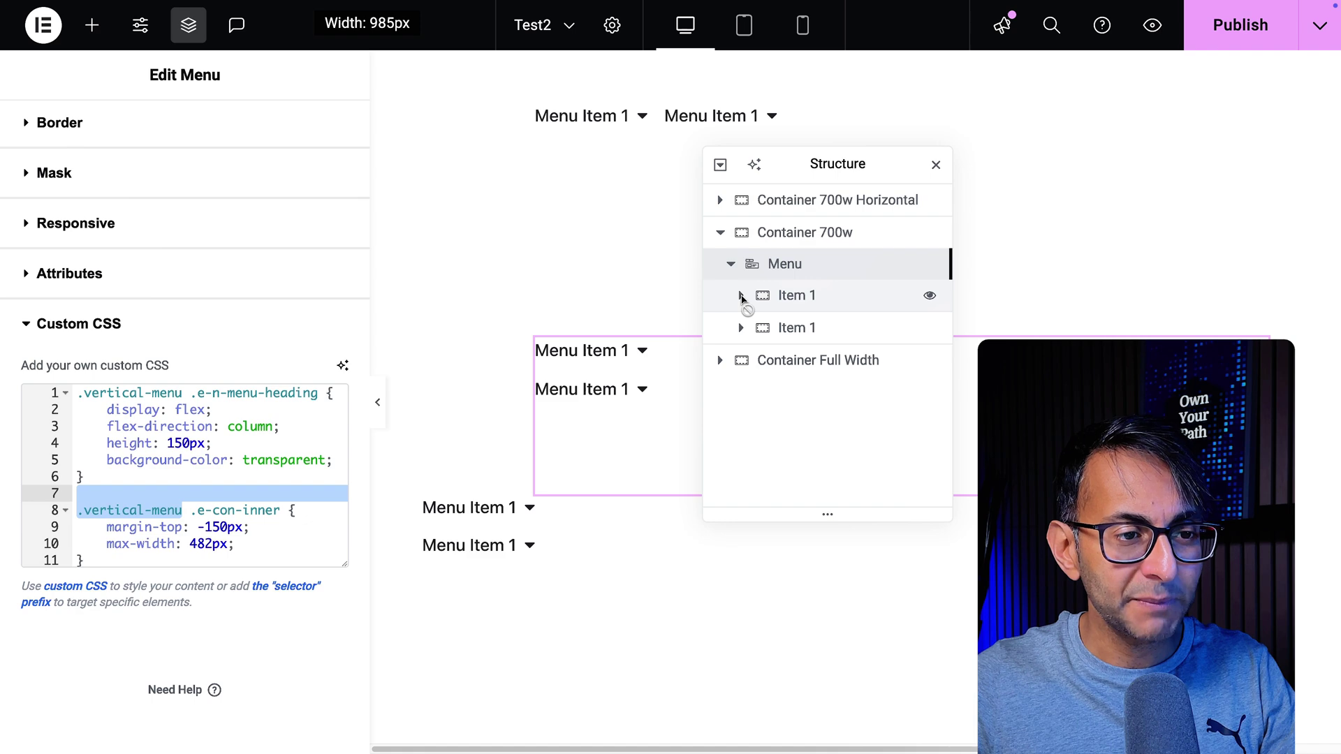
left_click(741, 295)
left_click(741, 391)
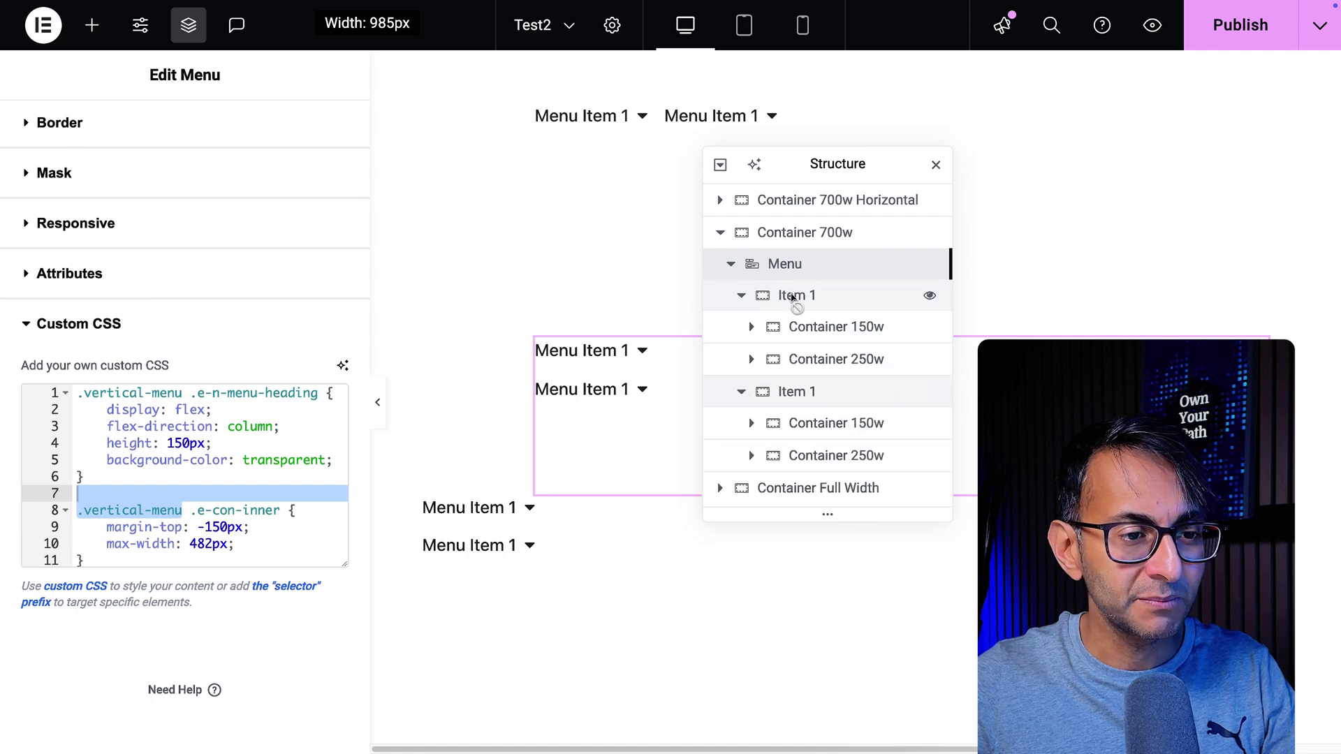
left_click(741, 295)
left_click(741, 327)
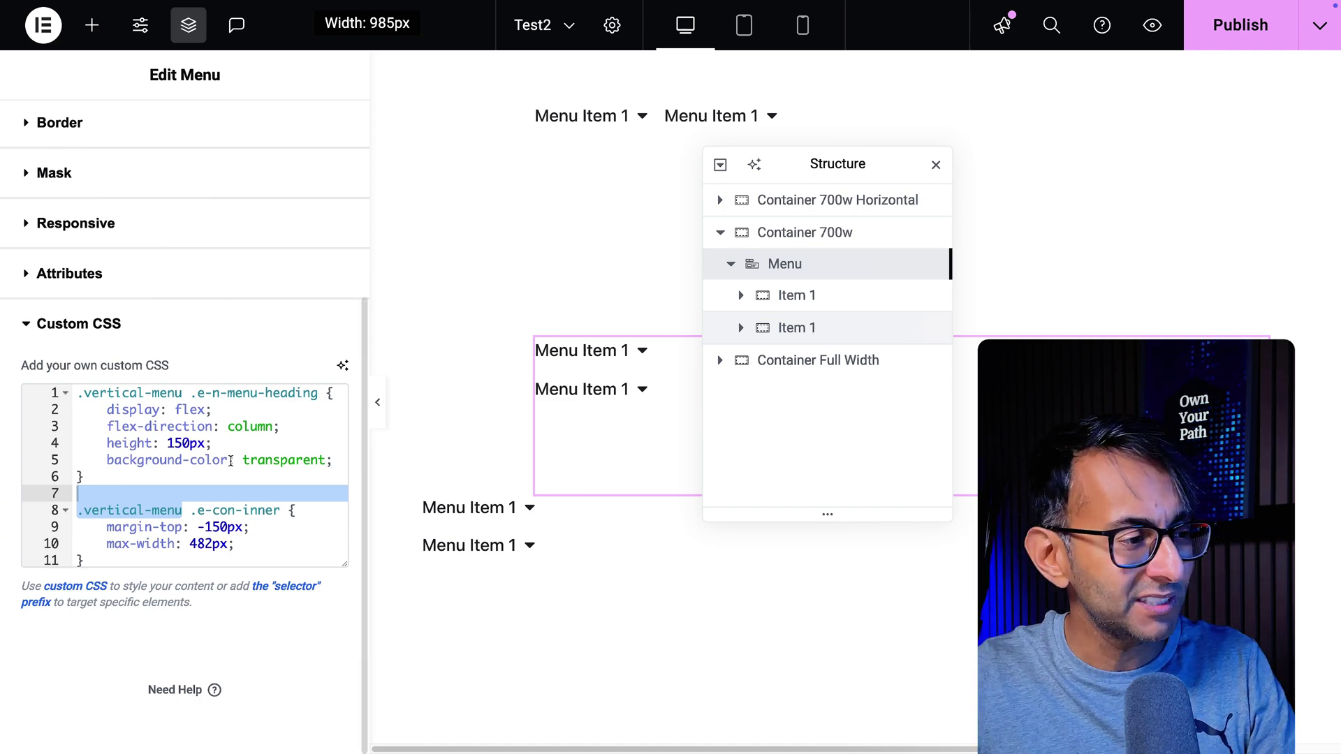
left_click(272, 546)
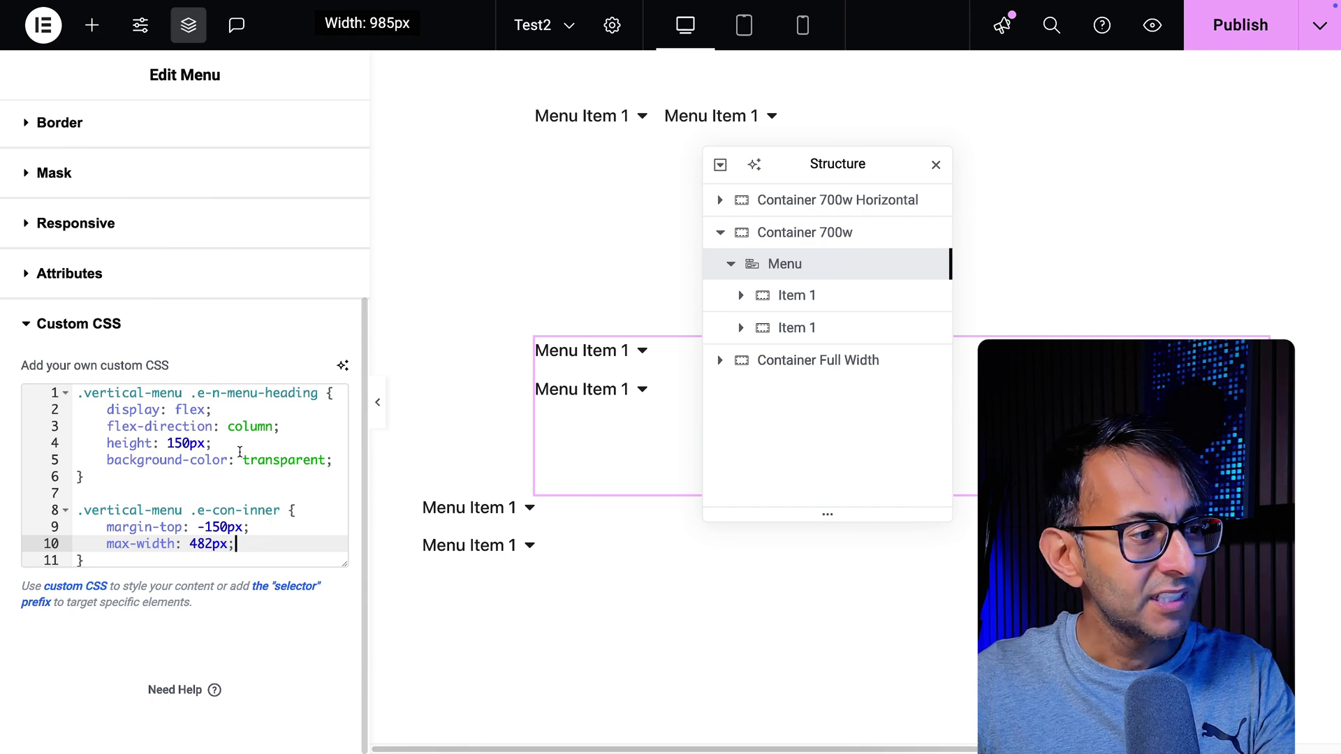
left_click_drag(239, 444, 167, 443)
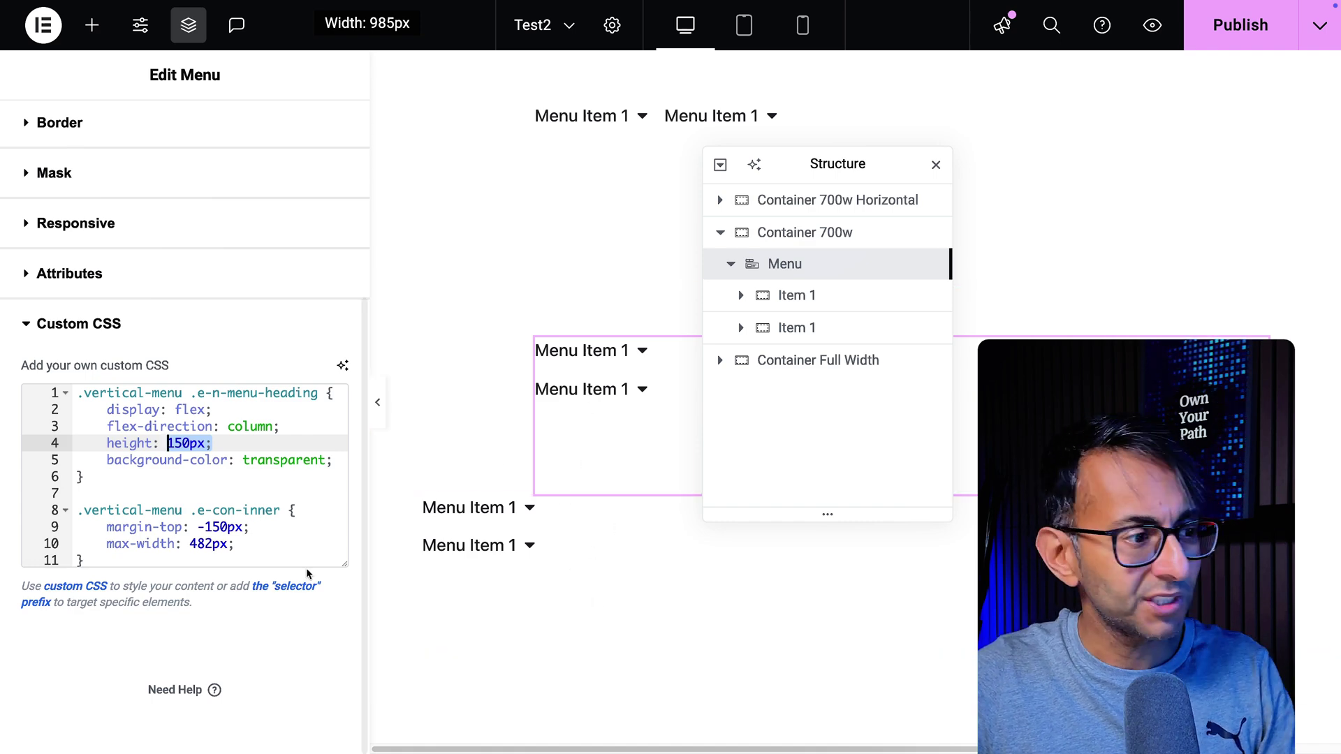
left_click(259, 543)
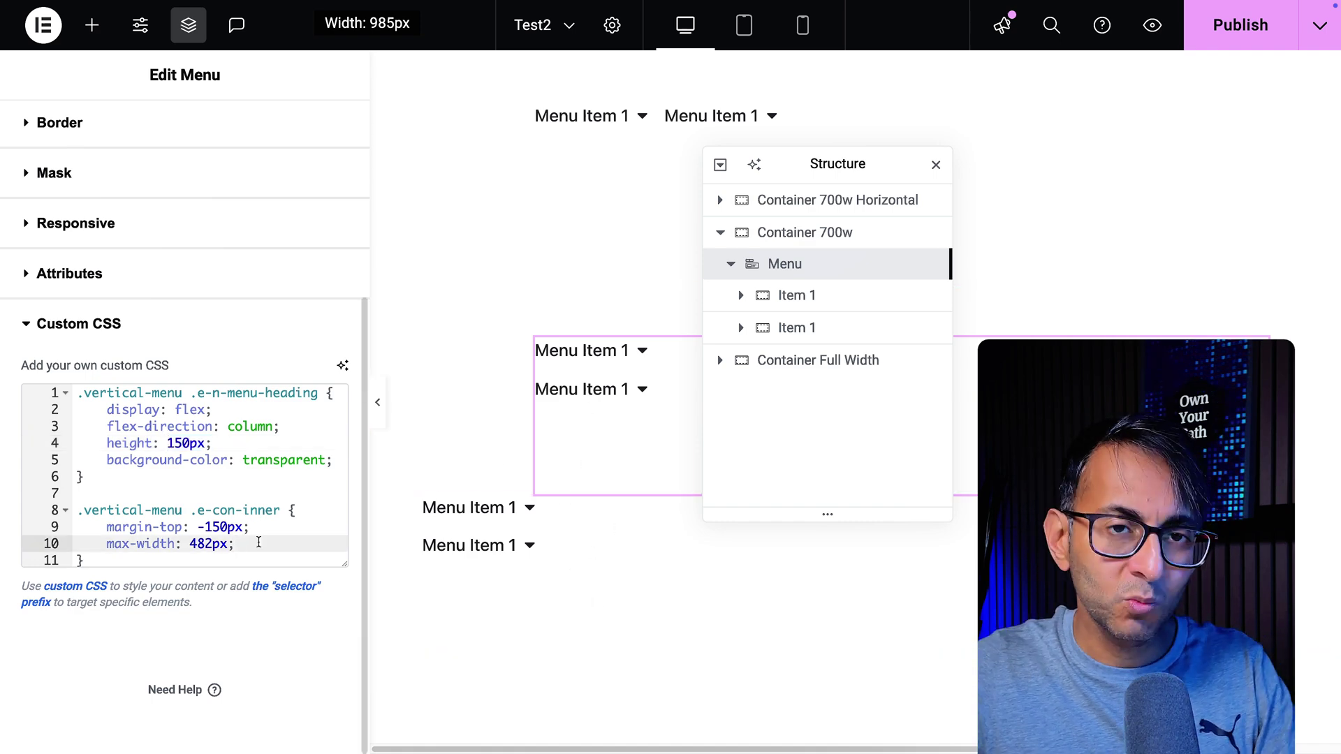
left_click_drag(865, 163, 1057, 183)
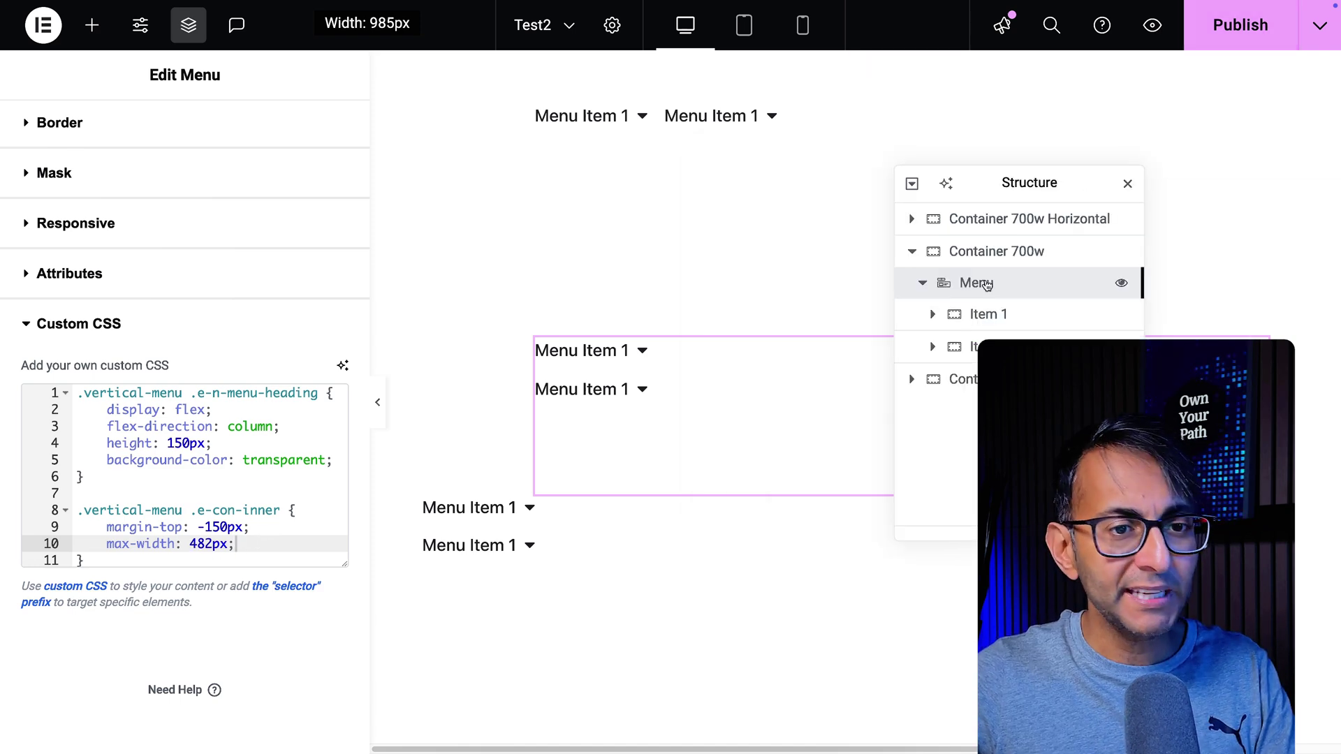
scroll(130, 168, "up", 5)
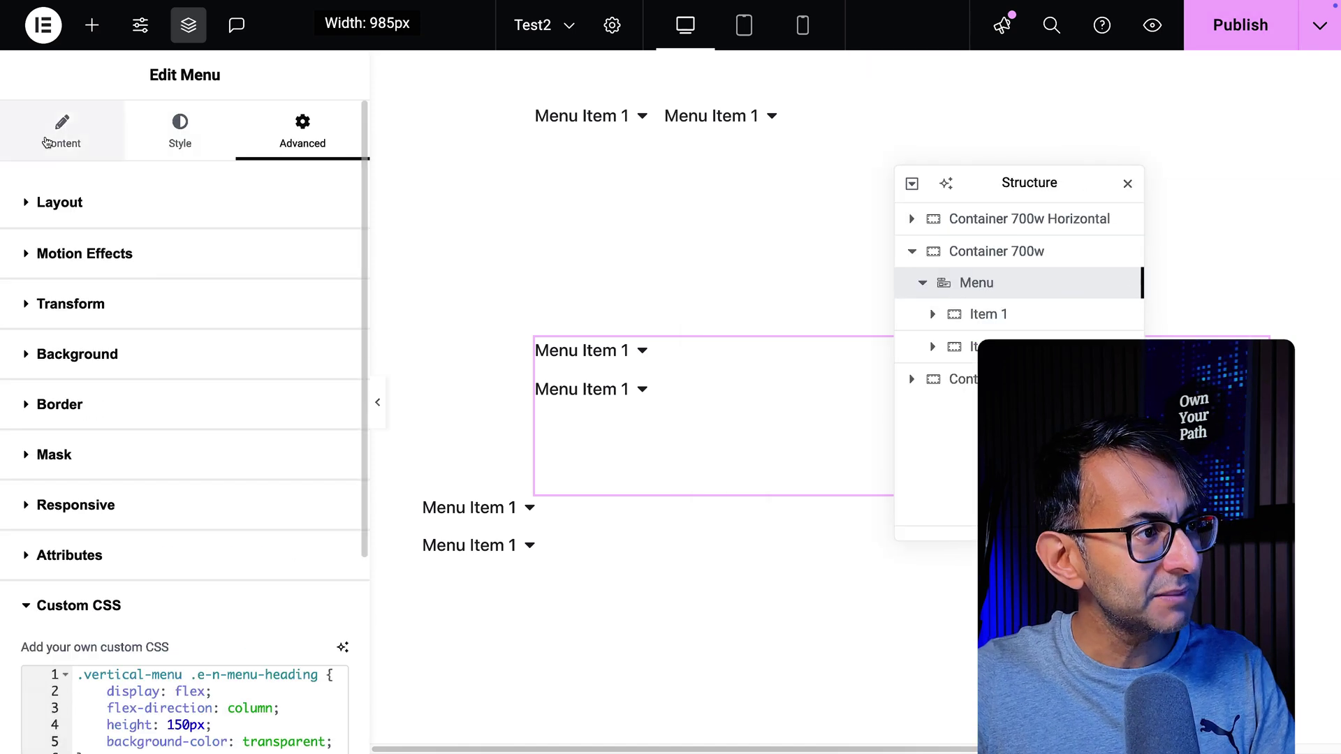
Set the middle menu's Dropdown Effect to Open On Click.
left_click(49, 142)
scroll(112, 488, "down", 5)
left_click(166, 507)
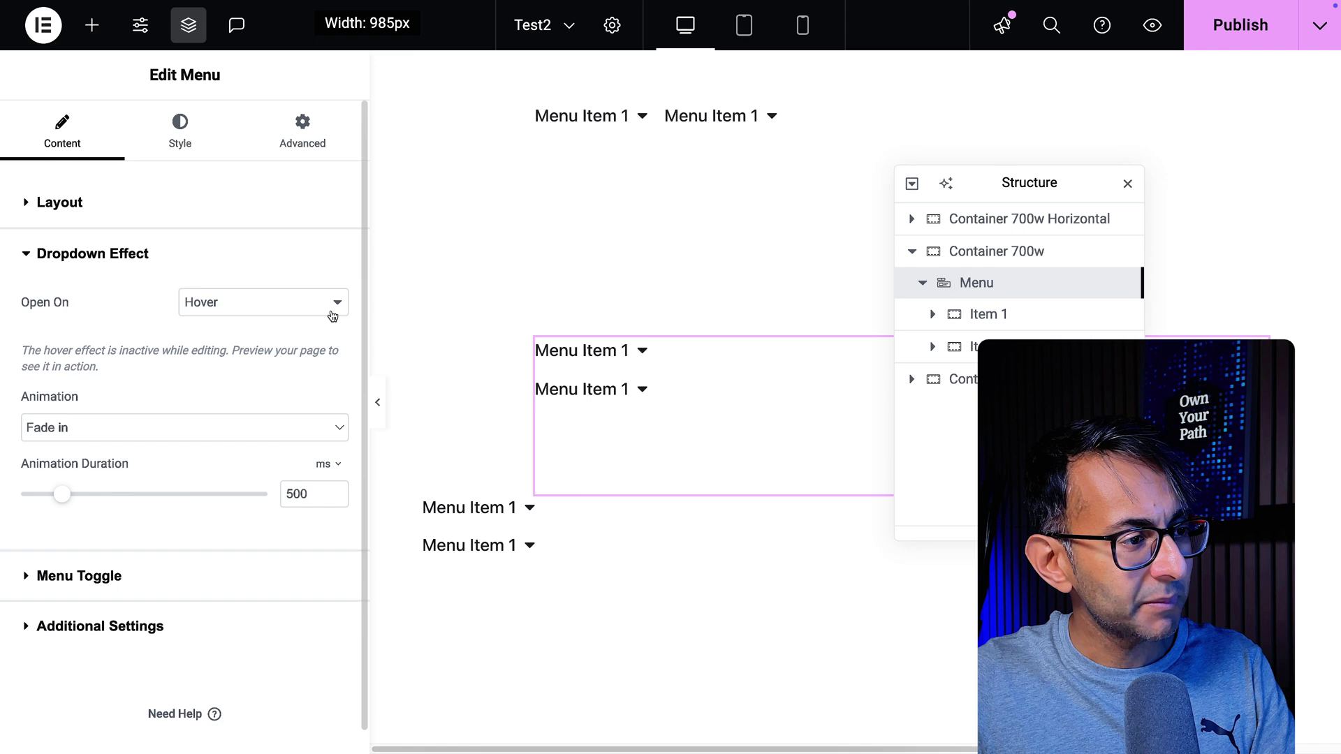
left_click(293, 299)
left_click(279, 323)
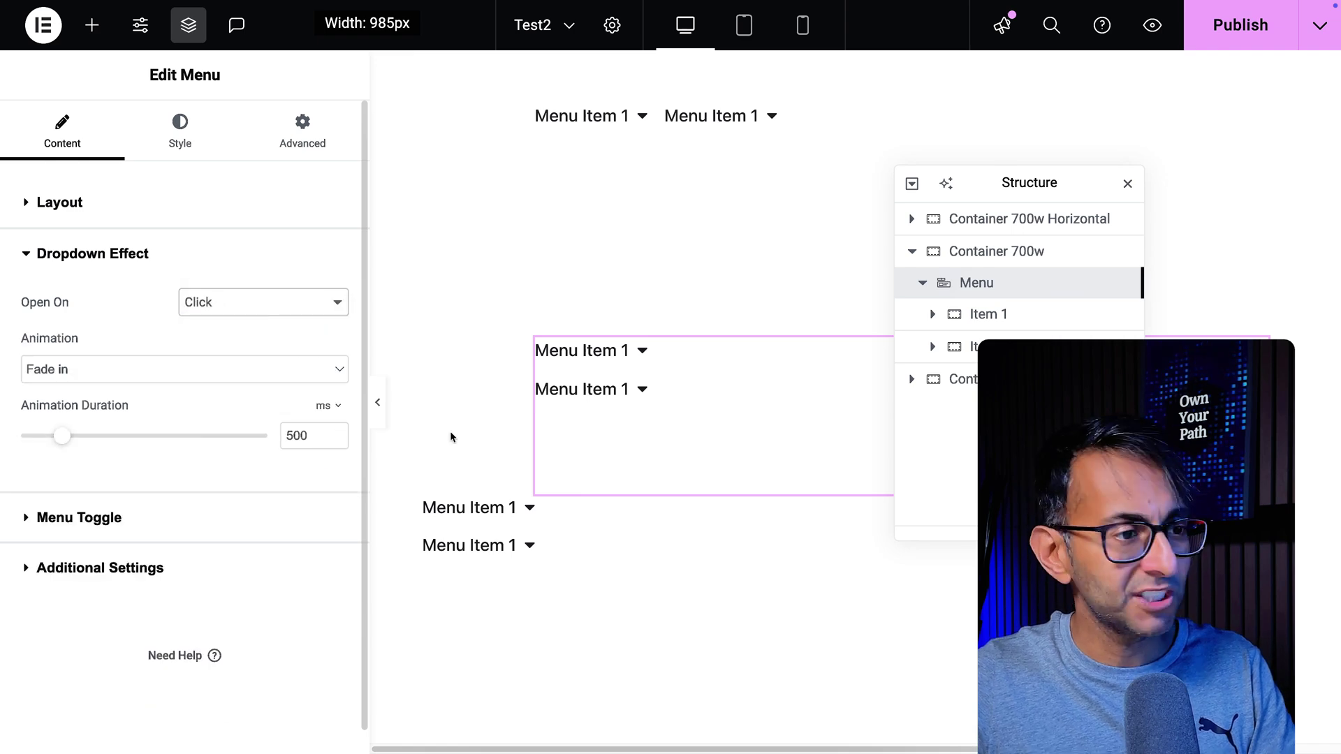
Inspect the second item's mega panel, then retitle the first menu item to 'Menu 1'.
left_click(643, 390)
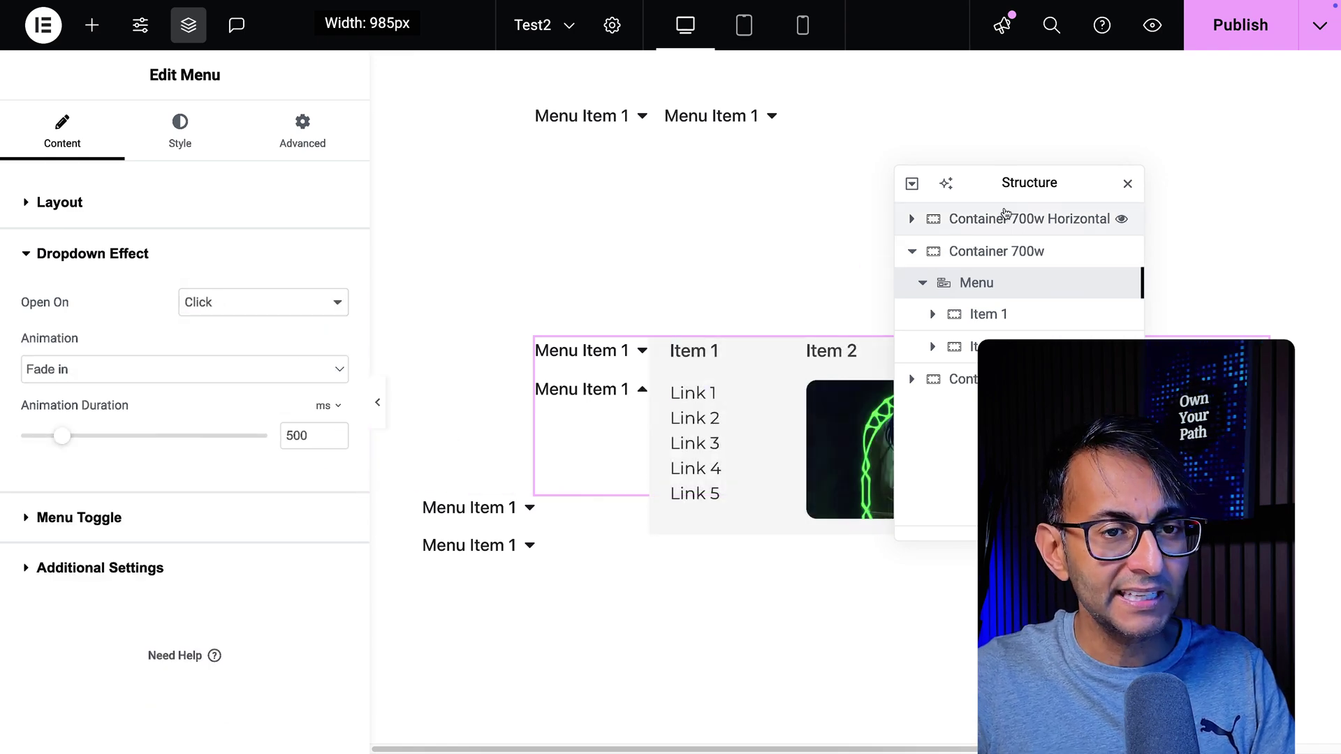
left_click_drag(1026, 184, 1087, 107)
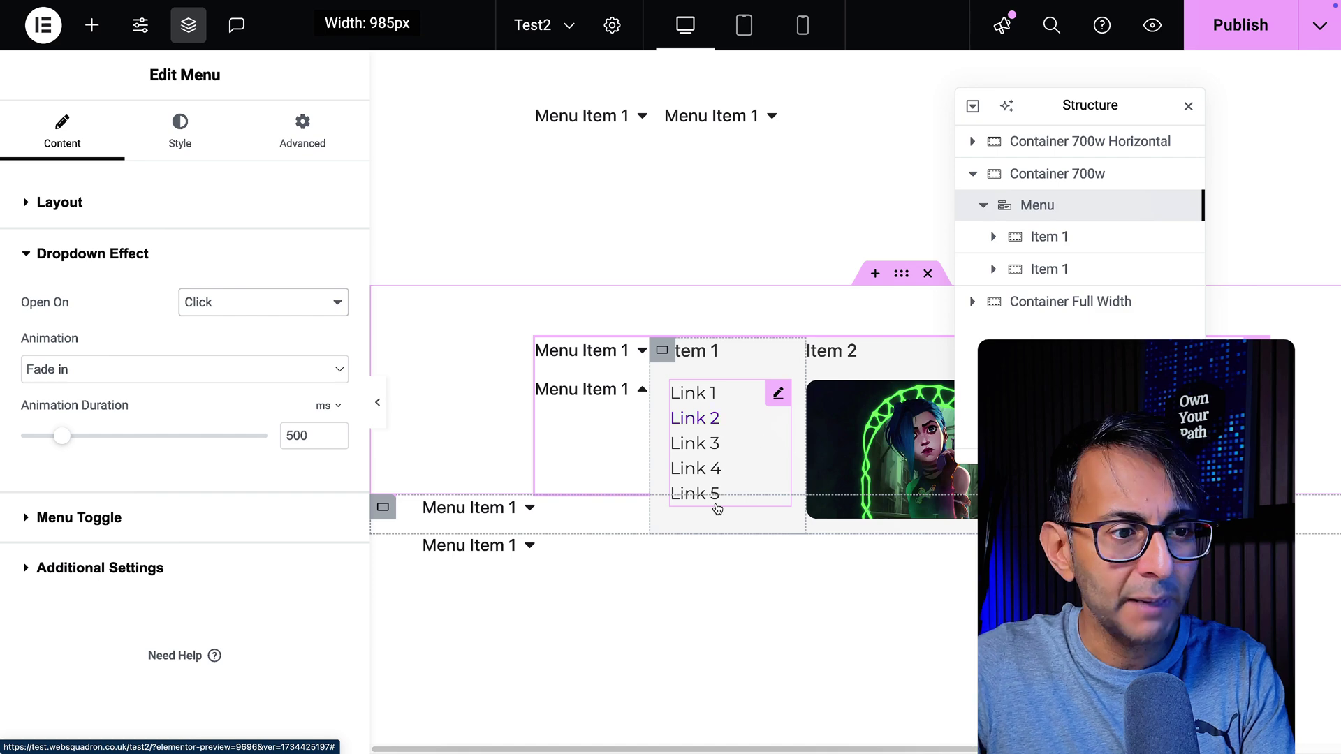
left_click(661, 448)
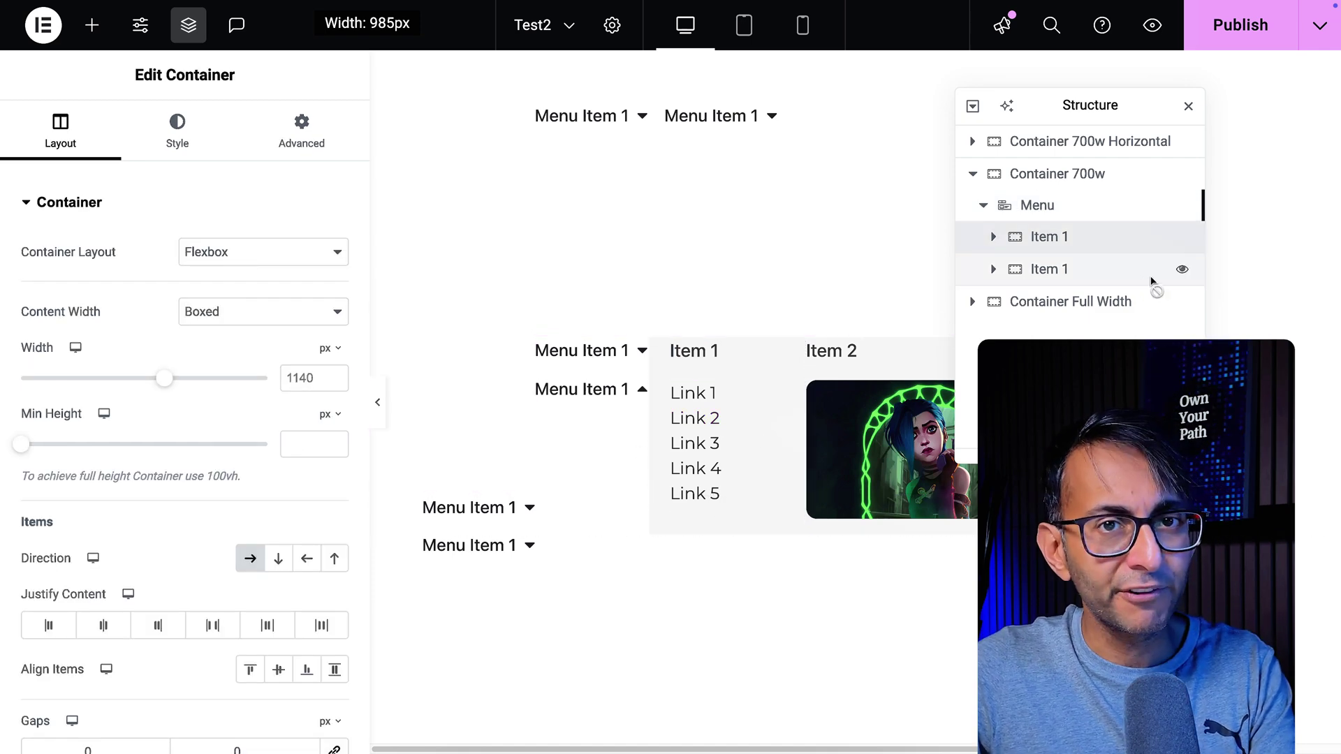
left_click(581, 351)
left_click_drag(153, 401, 75, 402)
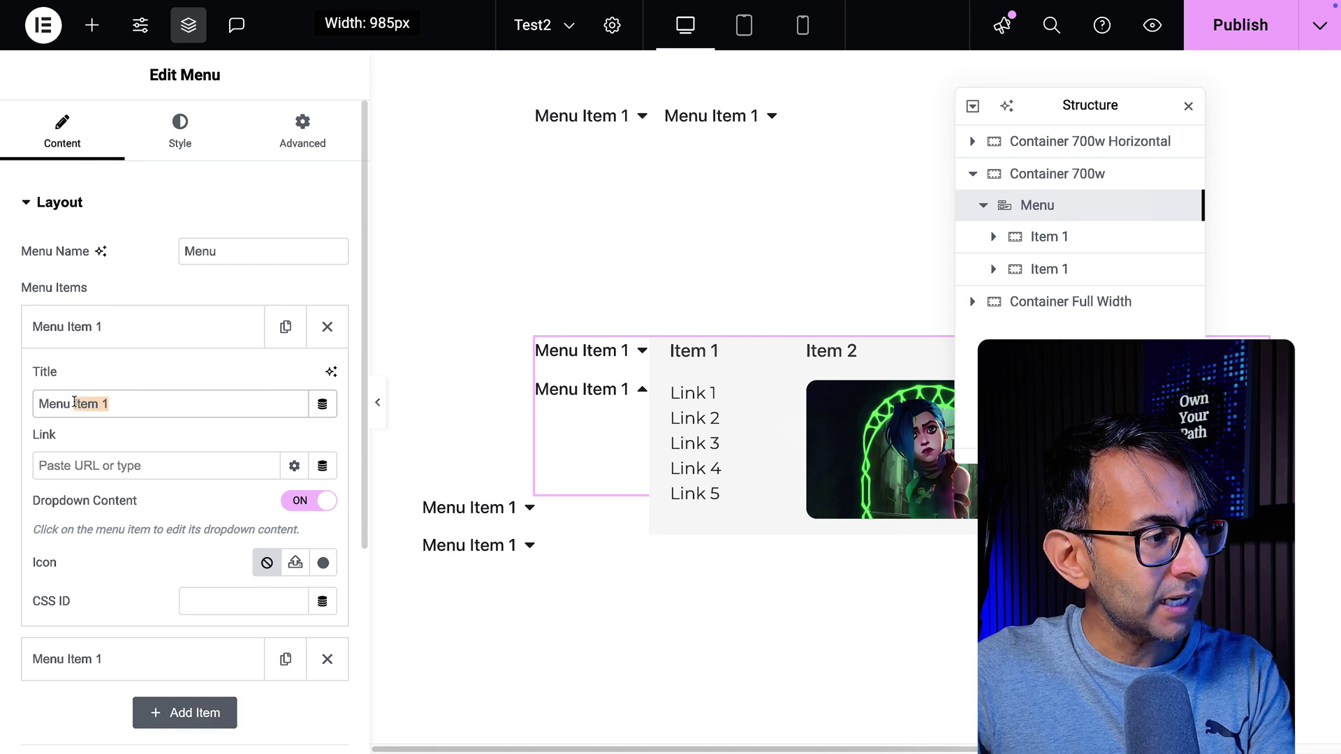
type("1")
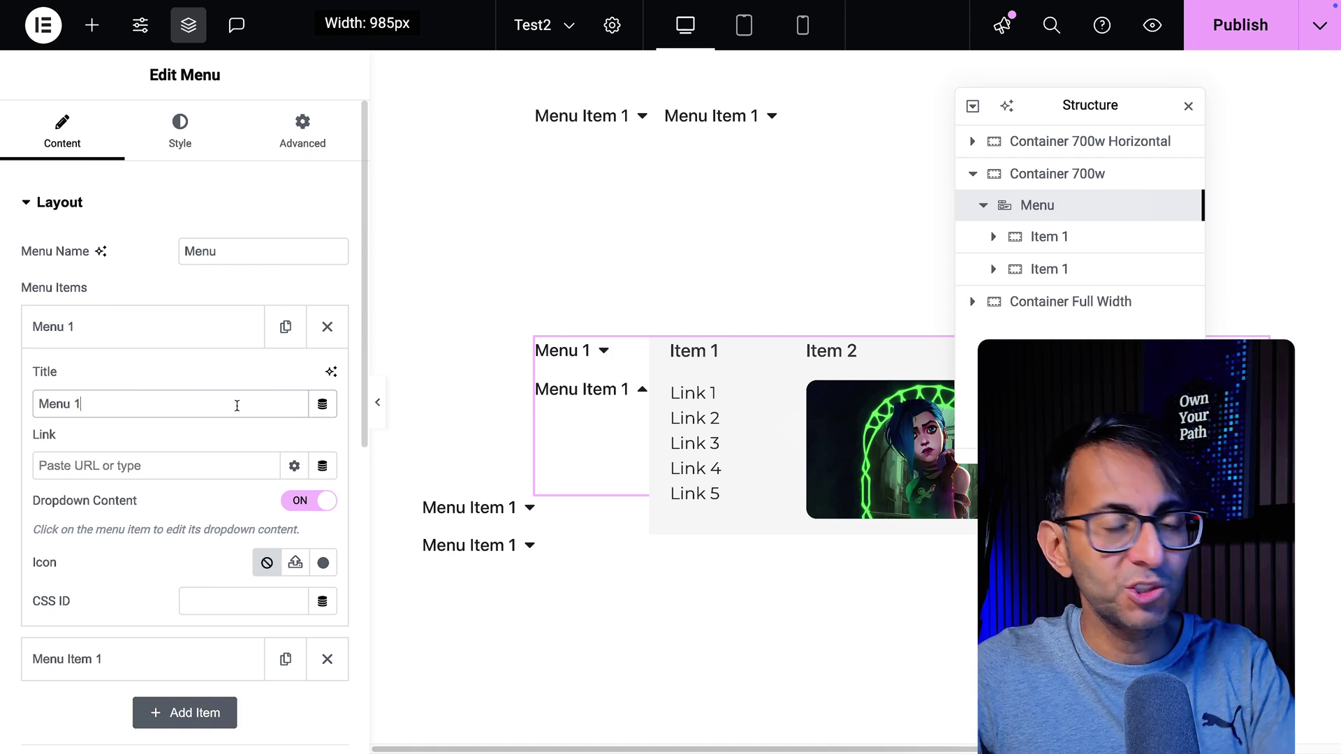
mouse_move(363, 338)
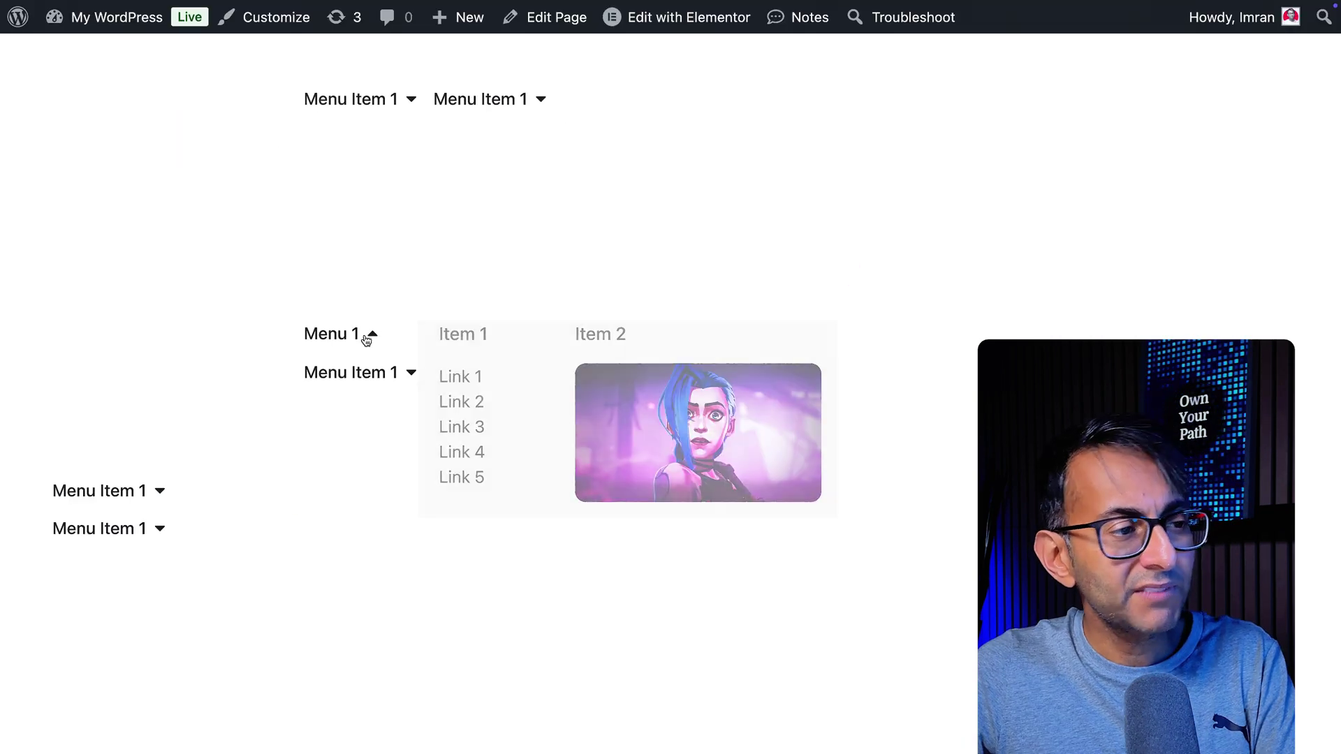
mouse_move(392, 372)
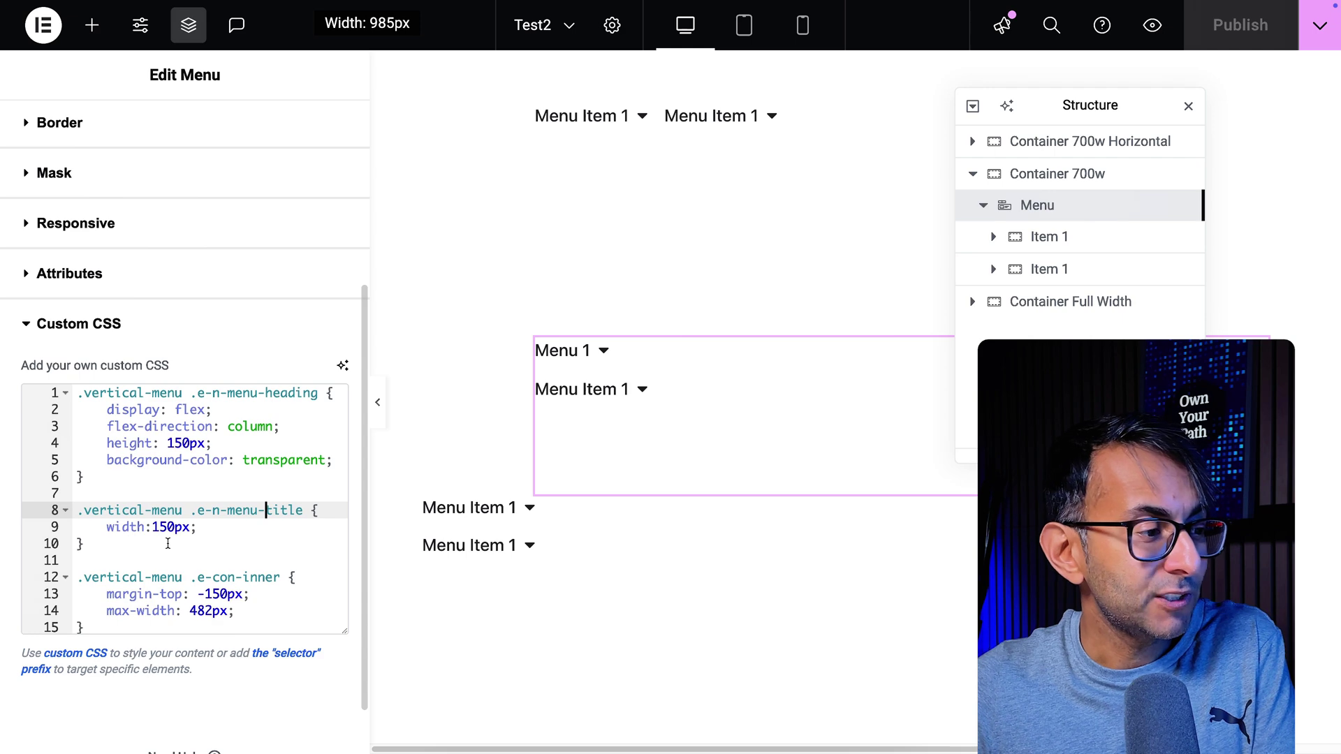
Review the new '.vertical-menu .e-n-menu-title { width:150px; }' rule in Custom CSS.
left_click_drag(85, 544, 77, 510)
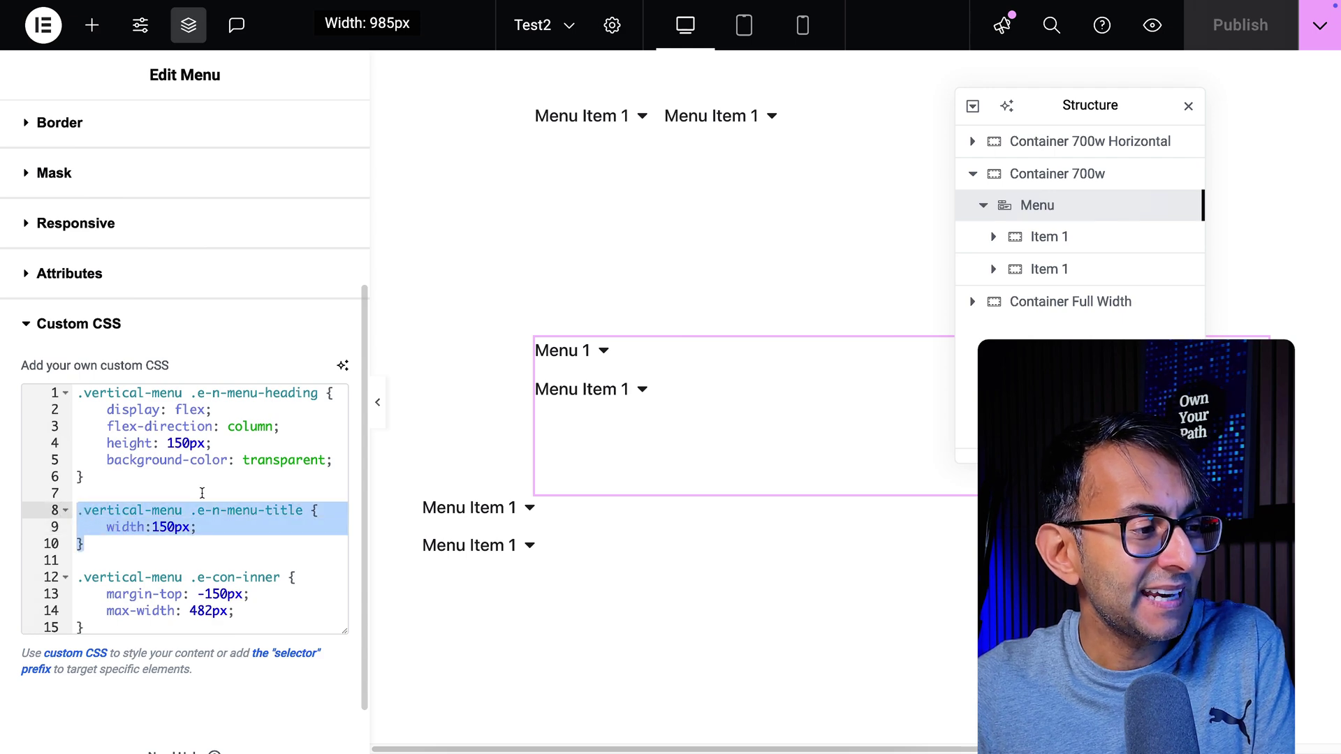
left_click(214, 490)
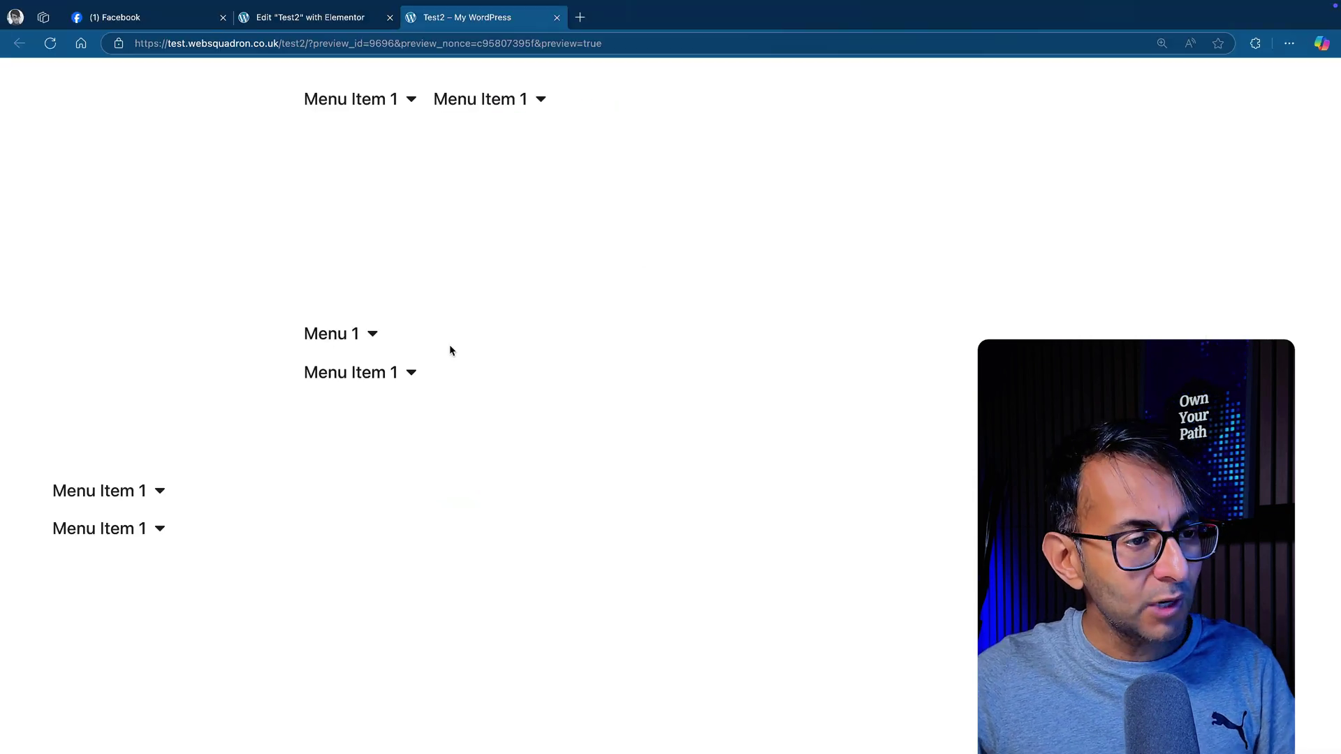
left_click(371, 335)
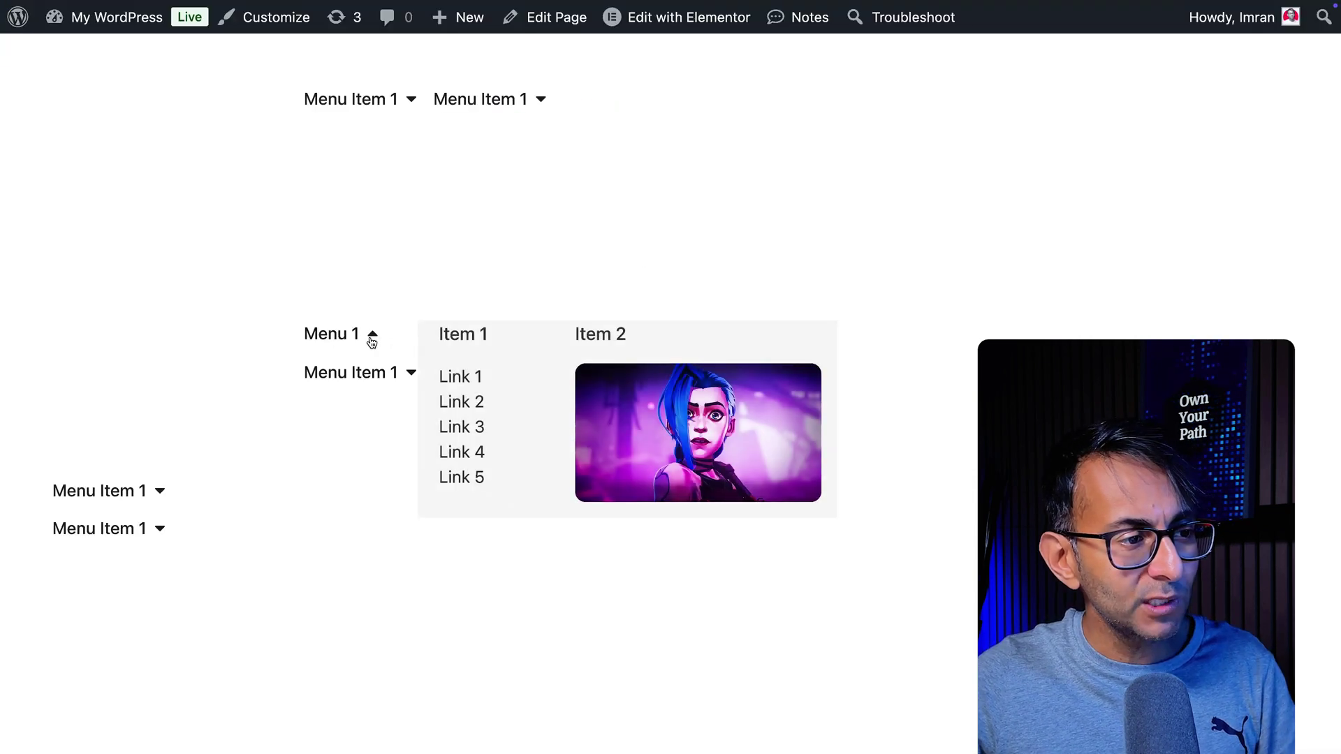
left_click(412, 382)
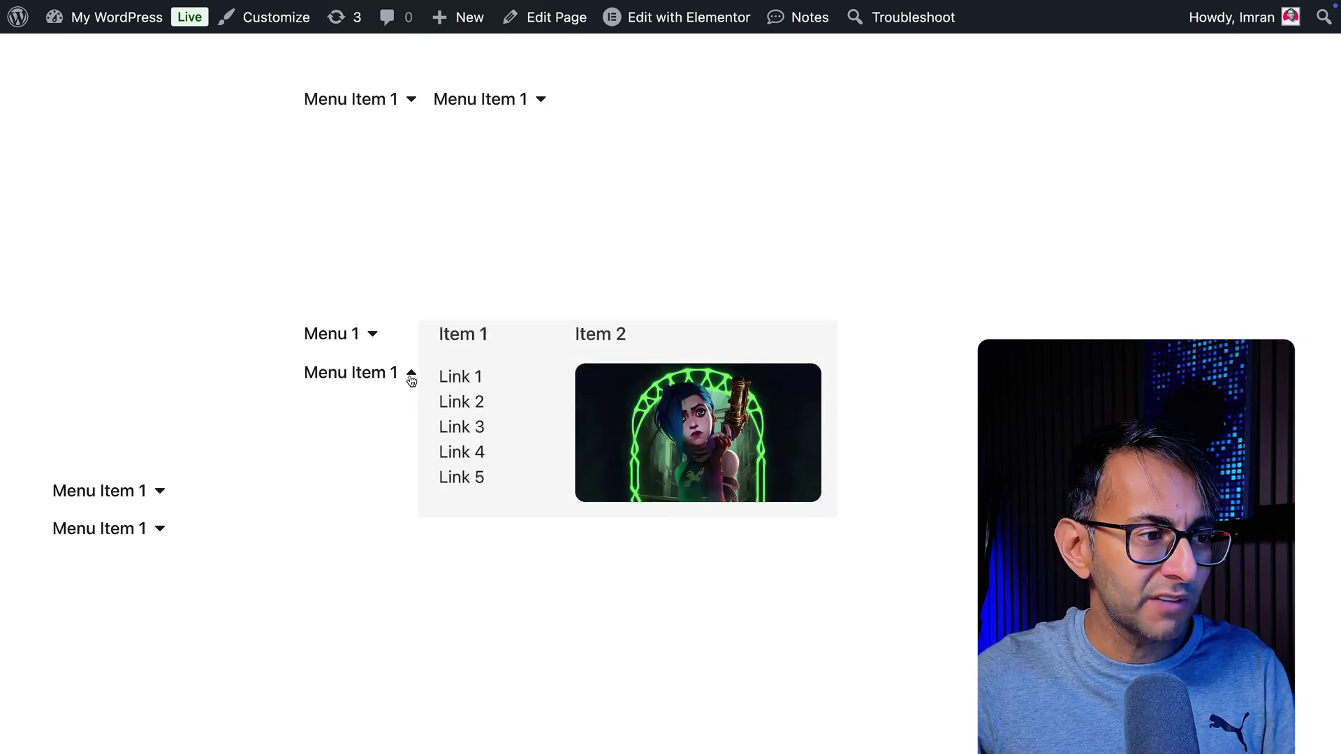
left_click(363, 334)
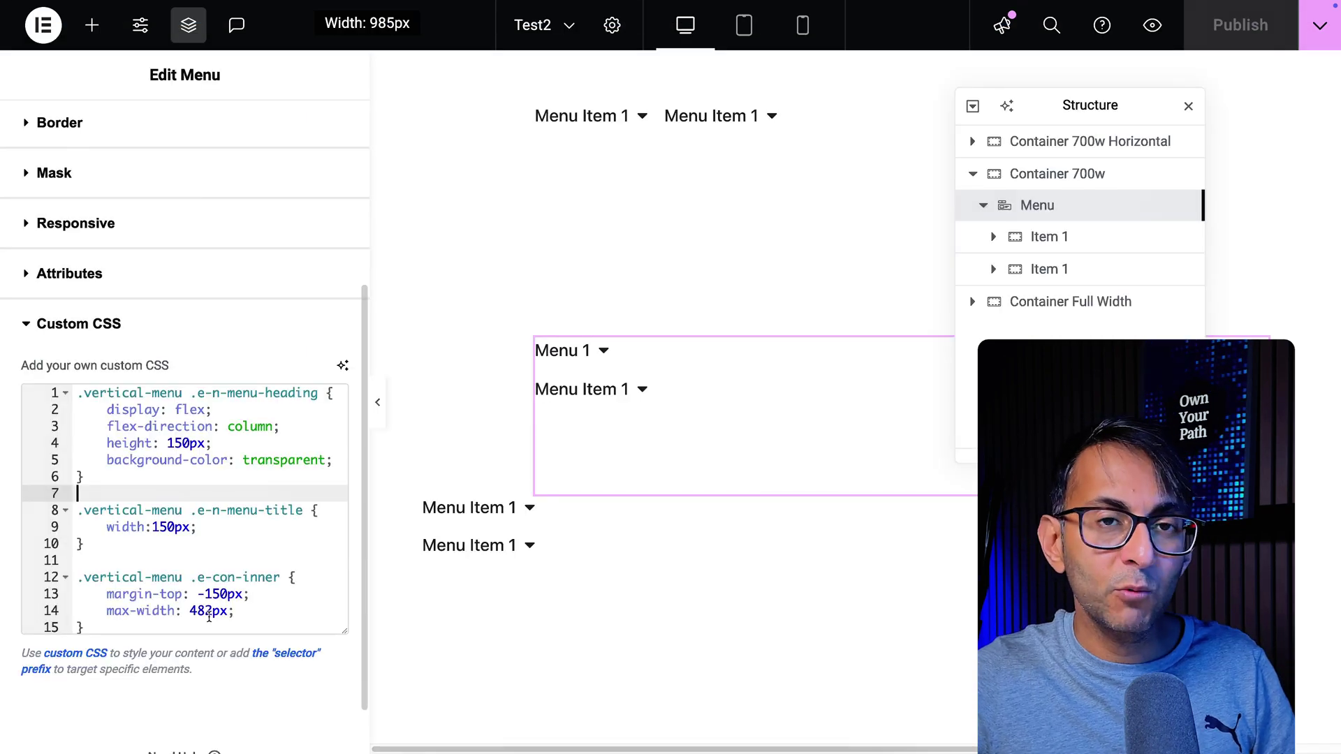
Change the dropdown panels' max-width from 482px to 582px in Custom CSS and publish the page.
left_click(199, 610)
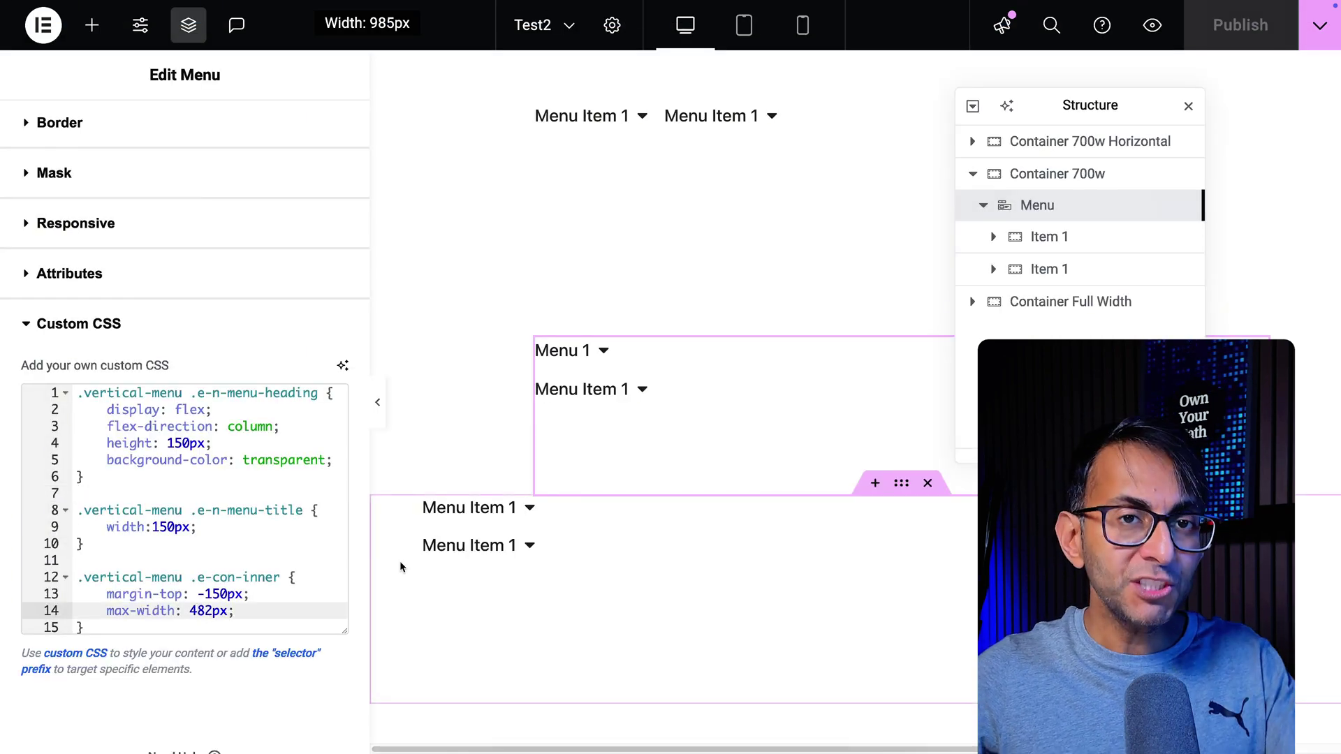
key("BackSpace")
type("5")
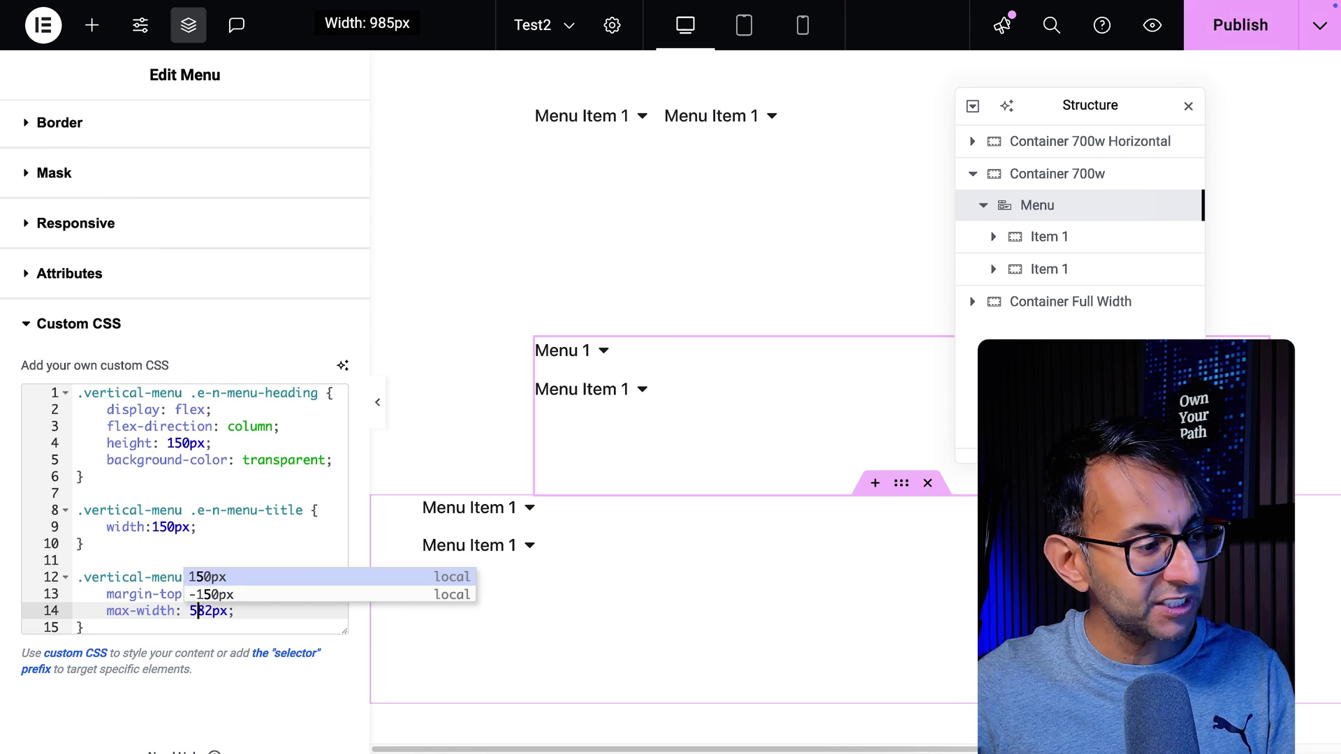
key("Escape")
left_click(1215, 36)
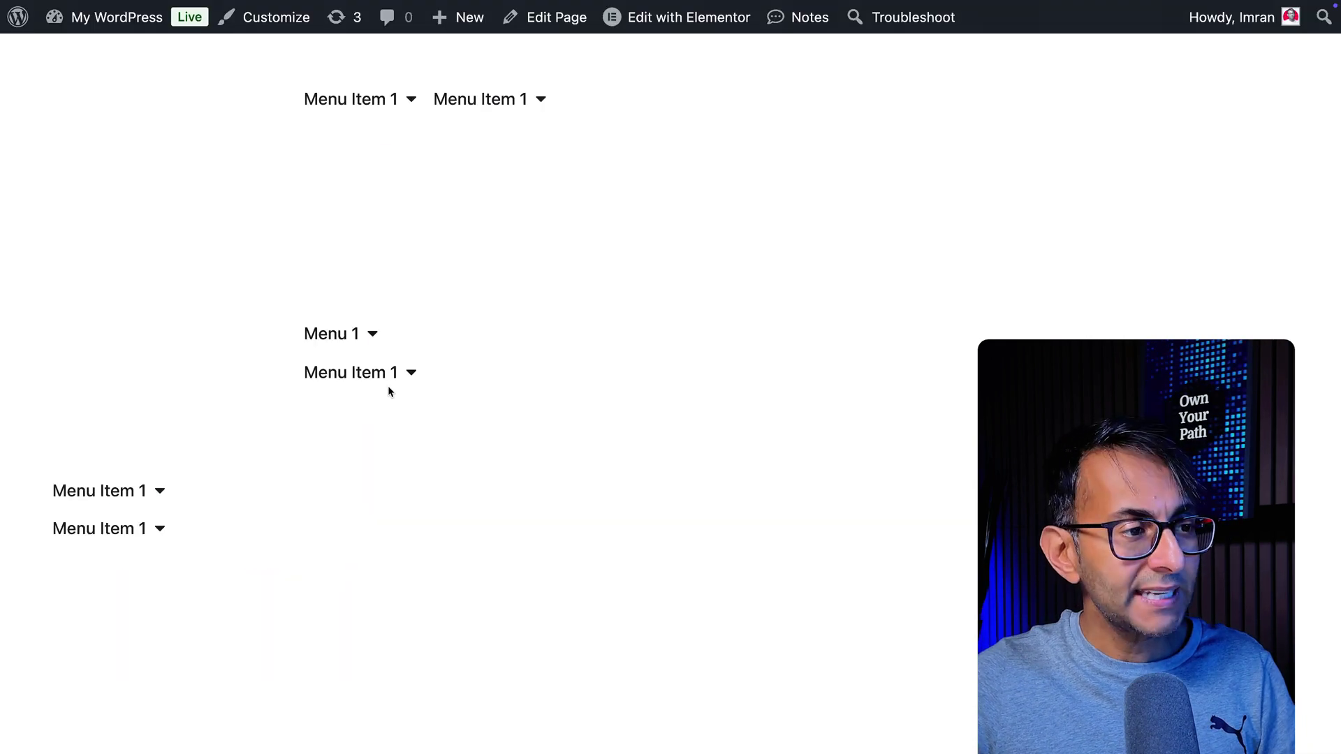
mouse_move(390, 379)
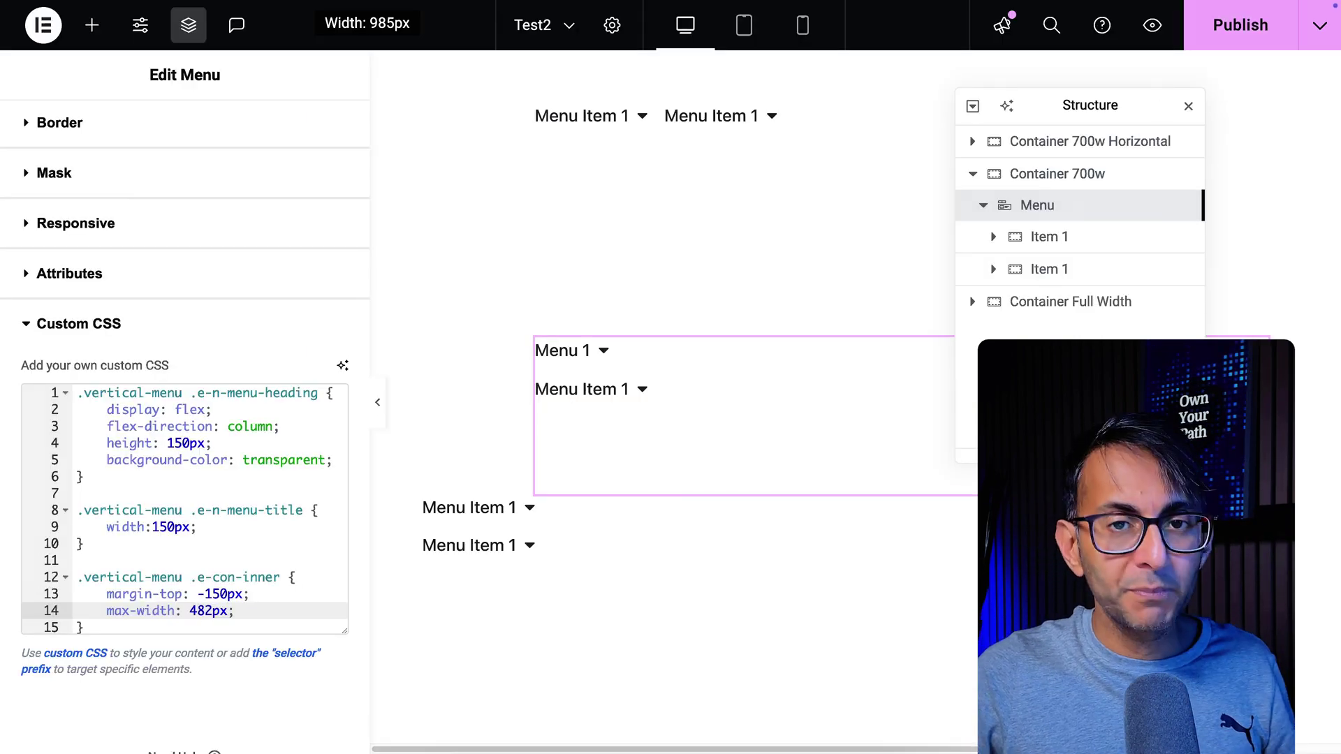
Publish with the 482px max-width and confirm the middle menu's panel opens beside its item.
left_click(1222, 38)
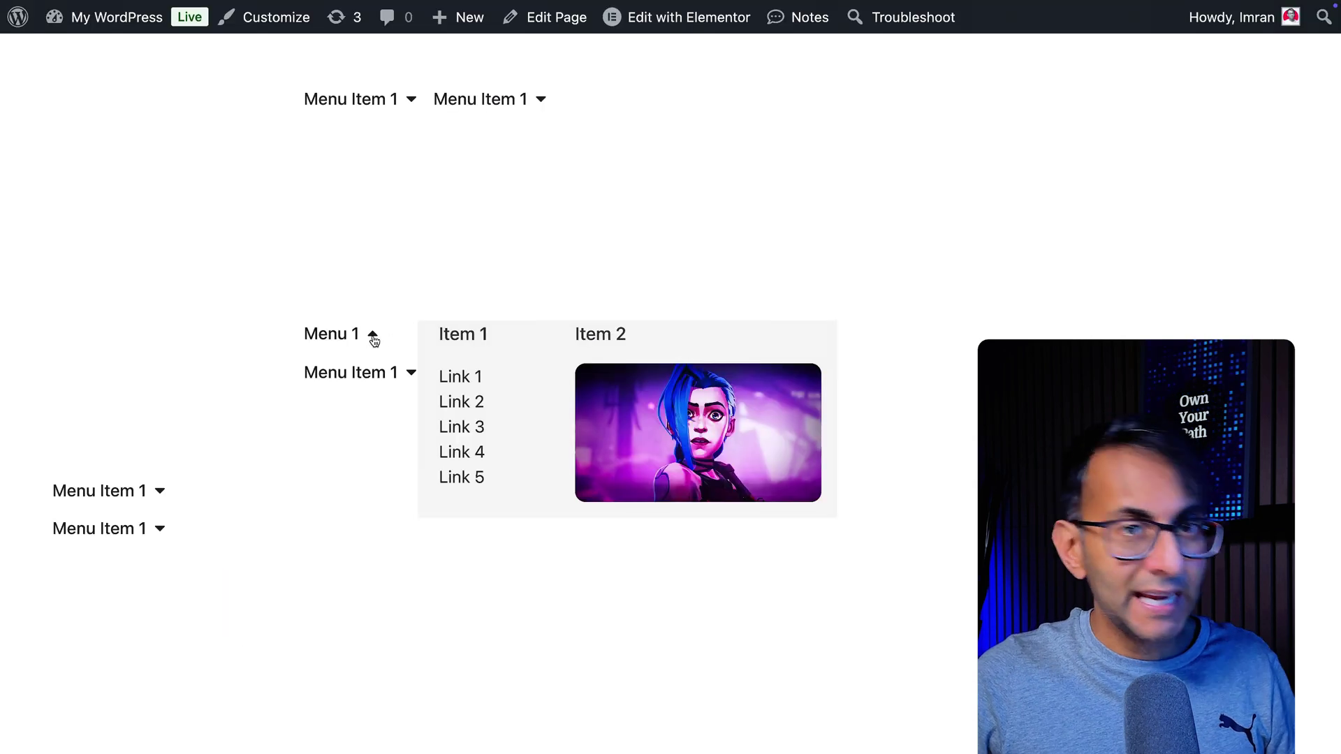
mouse_move(403, 373)
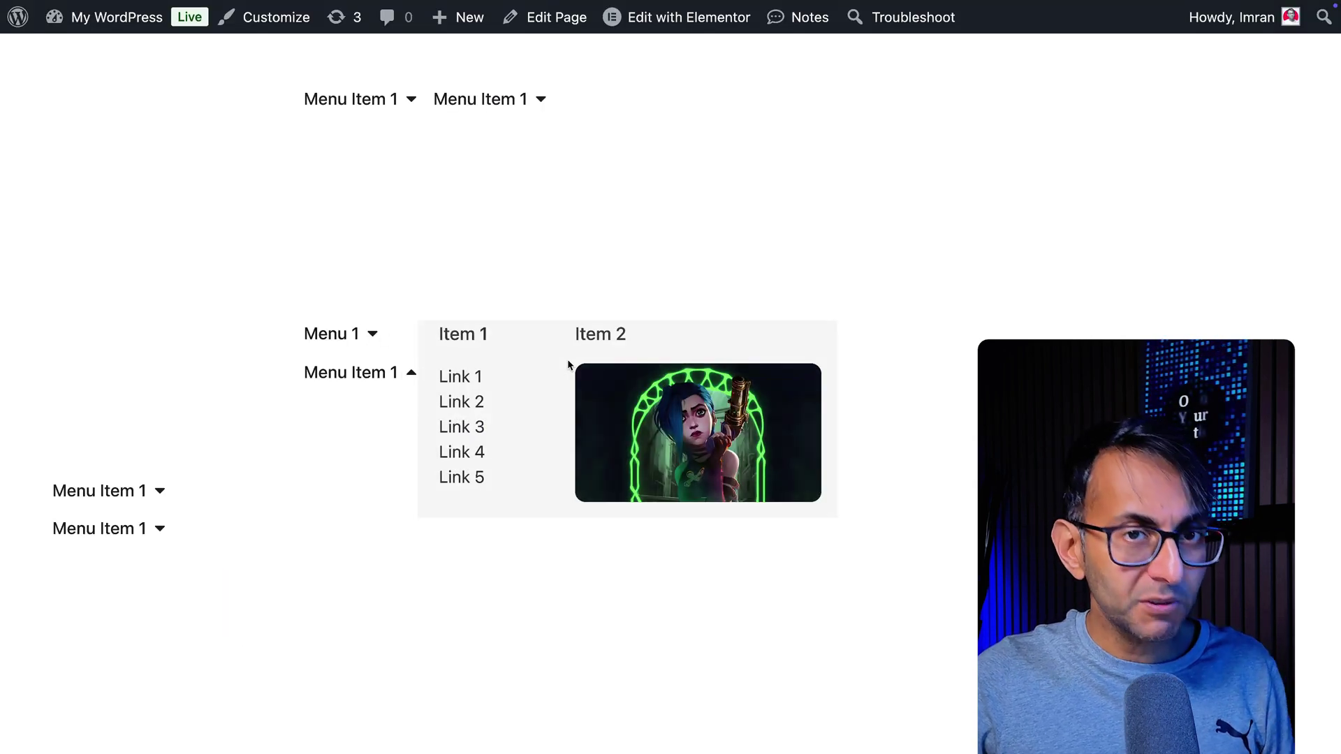
mouse_move(154, 500)
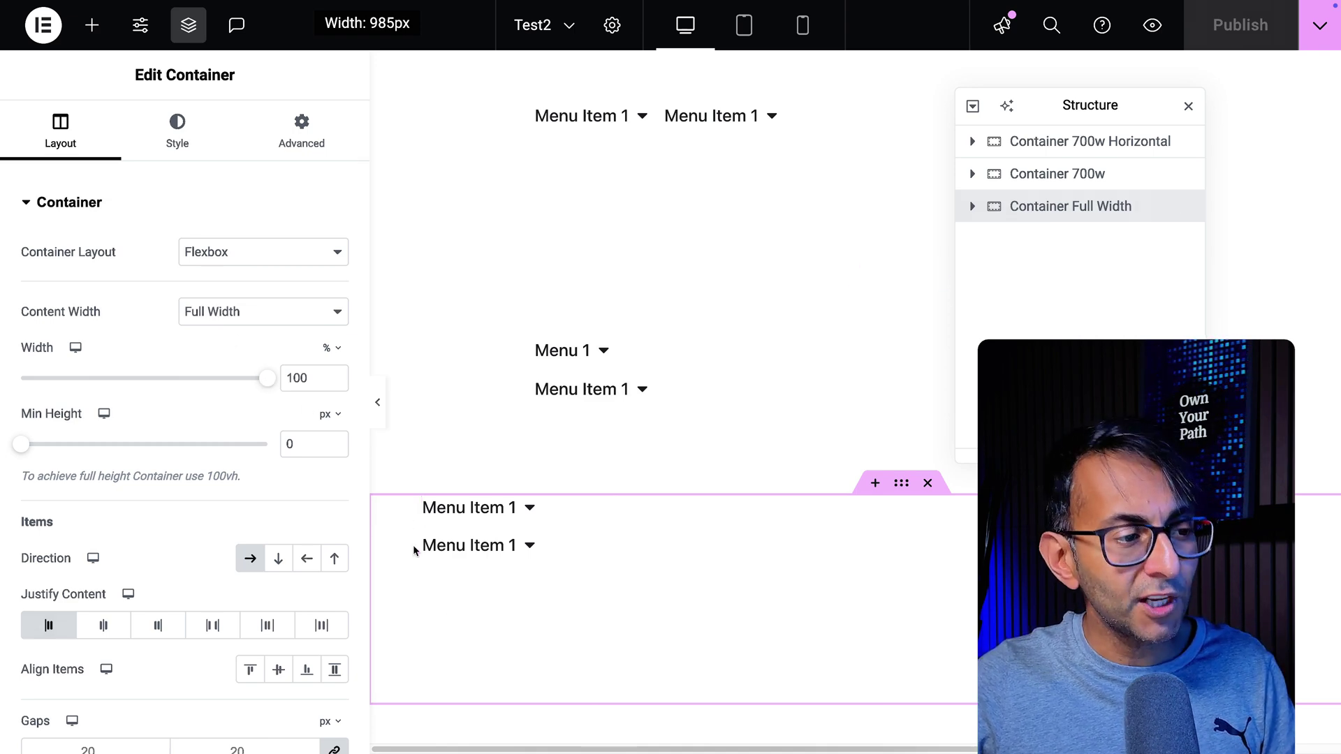
Show the full-width container's Advanced settings and expand Container Full Width in the Navigator.
left_click(307, 141)
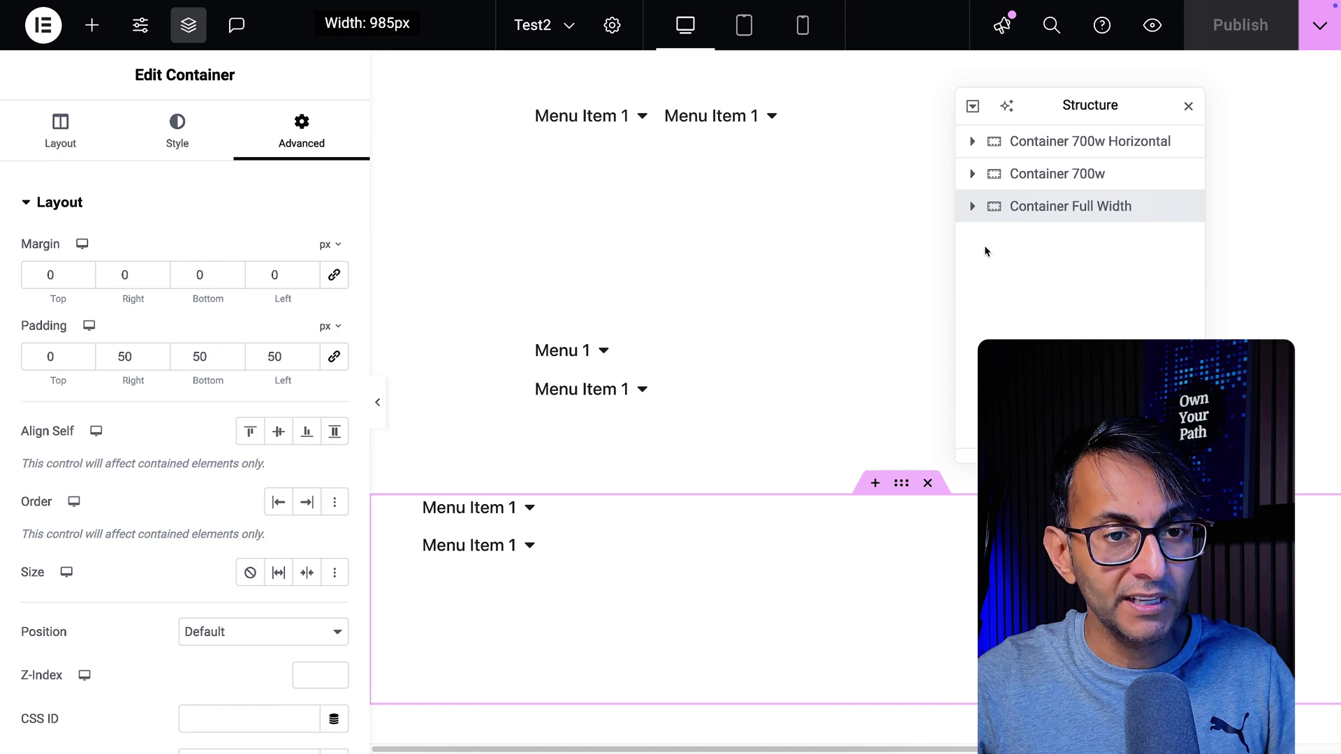
left_click(972, 207)
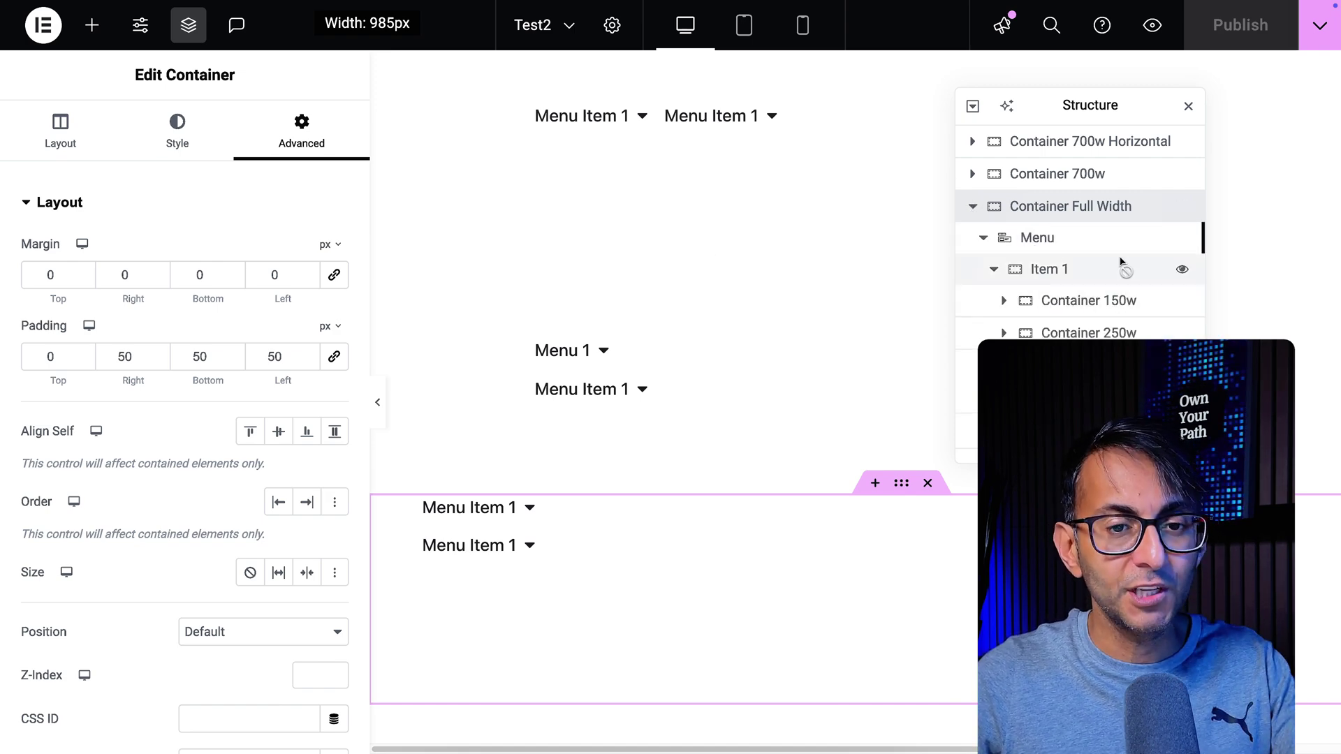
left_click_drag(1125, 99, 928, 99)
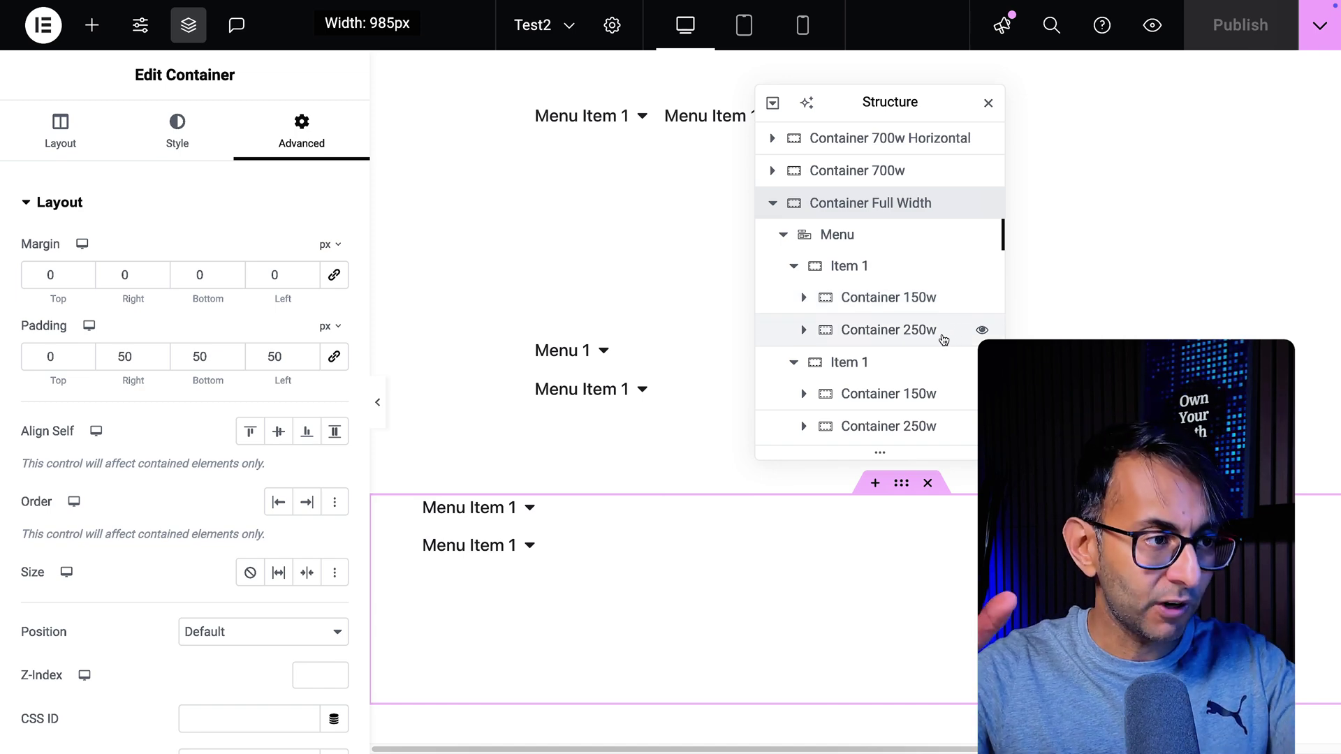
Select the full-width container's Menu and expand its Advanced Custom CSS section.
left_click(841, 240)
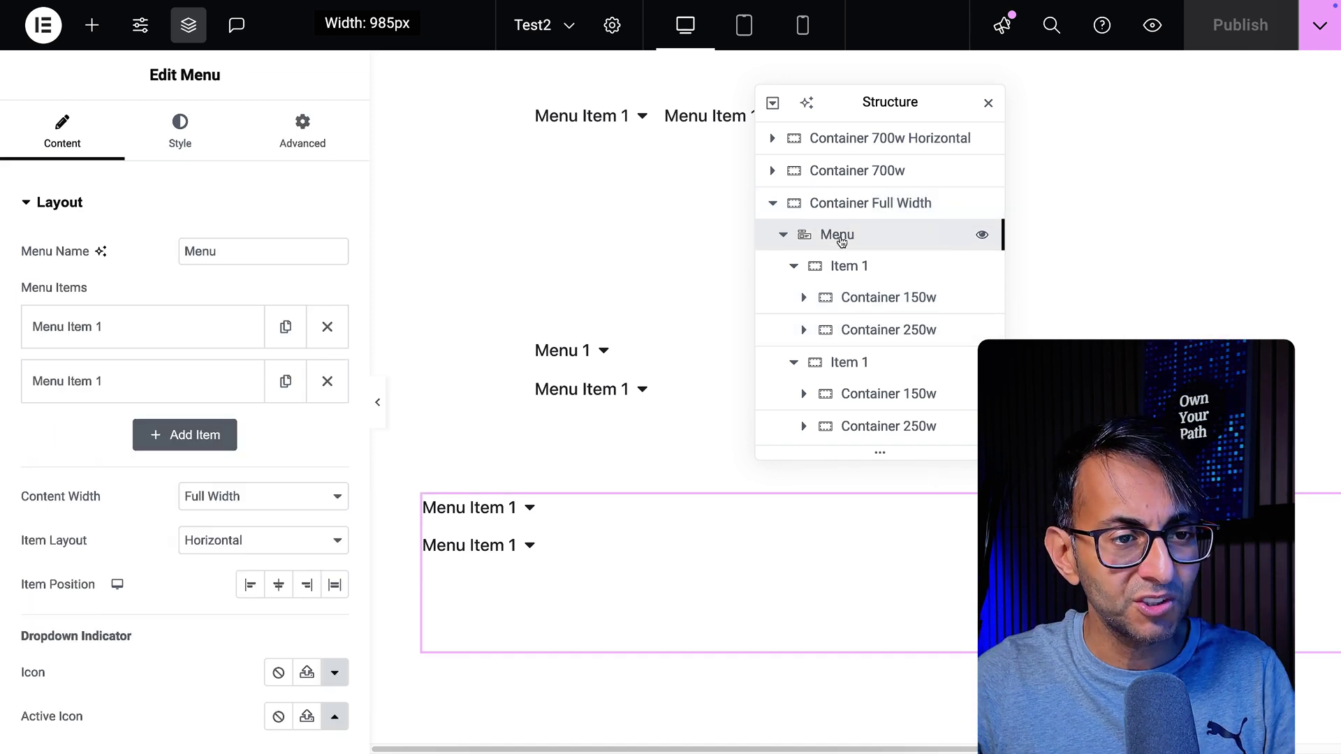
left_click(302, 136)
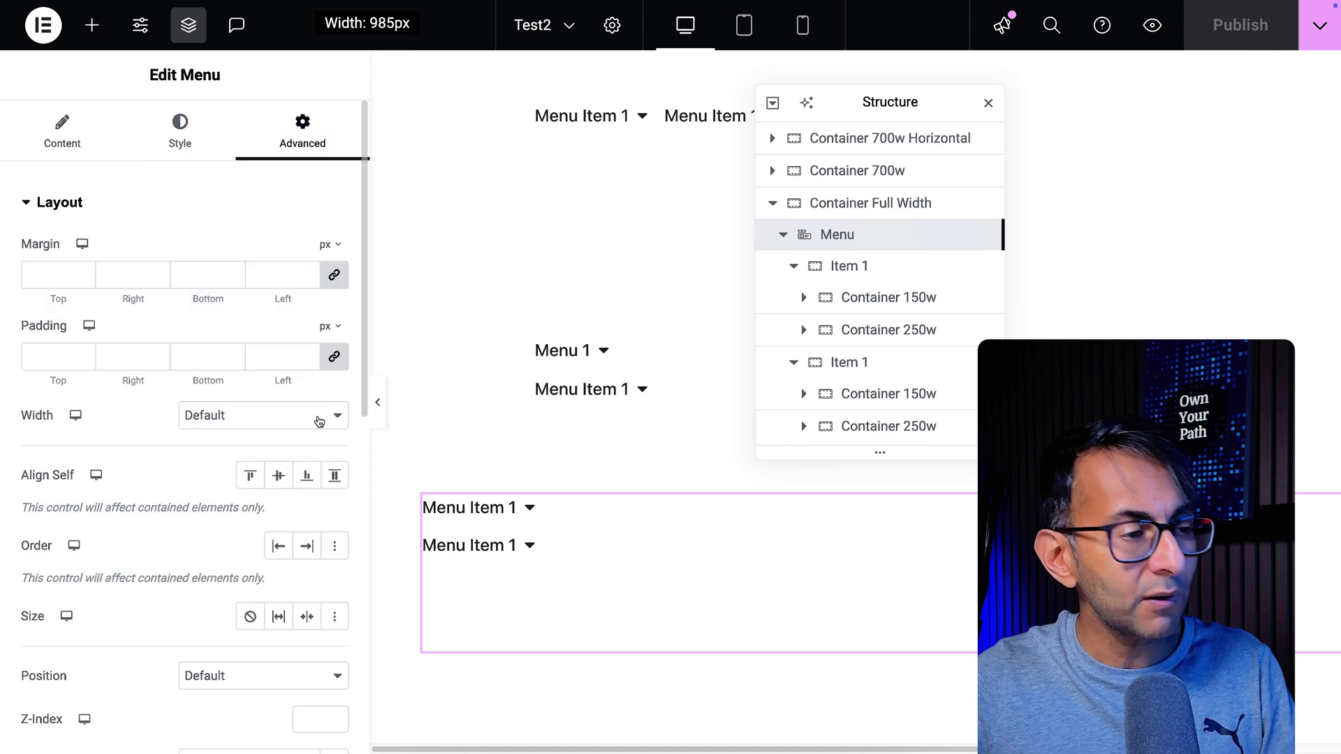
scroll(249, 491, "down", 10)
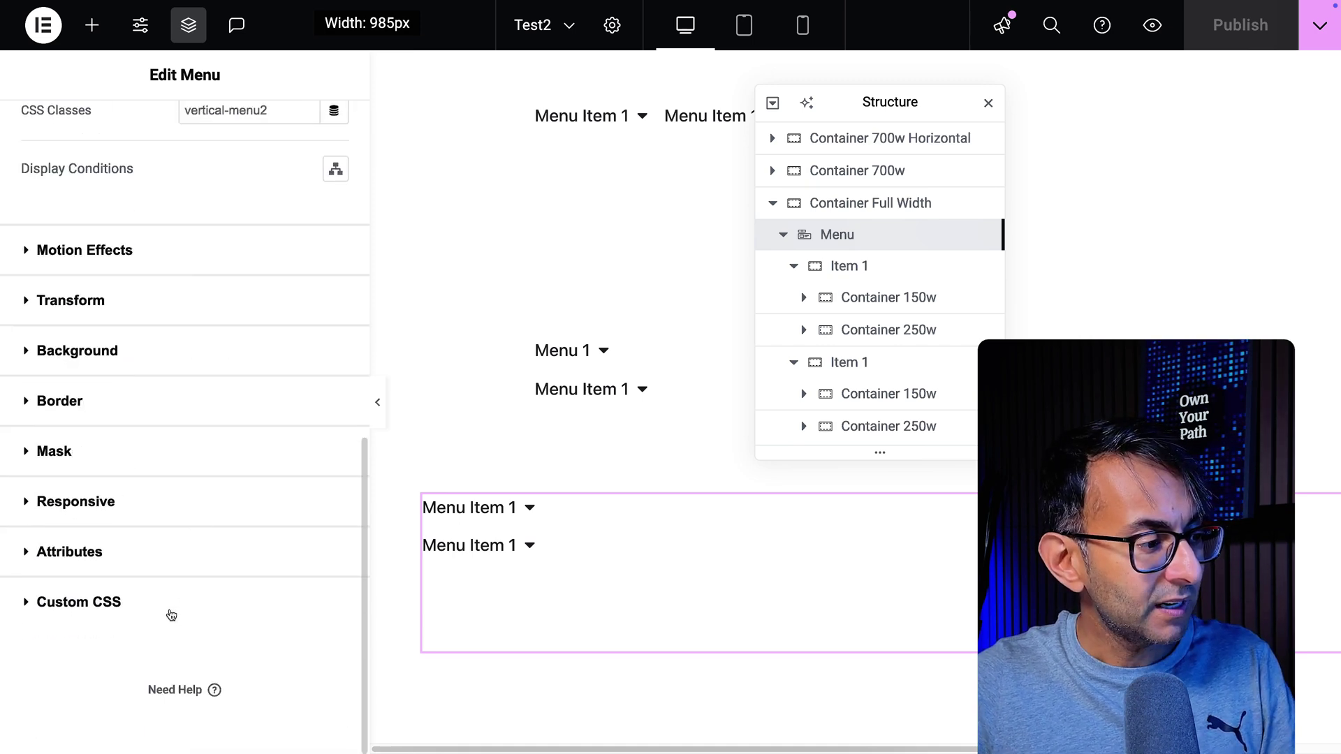
scroll(192, 435, "up", 6)
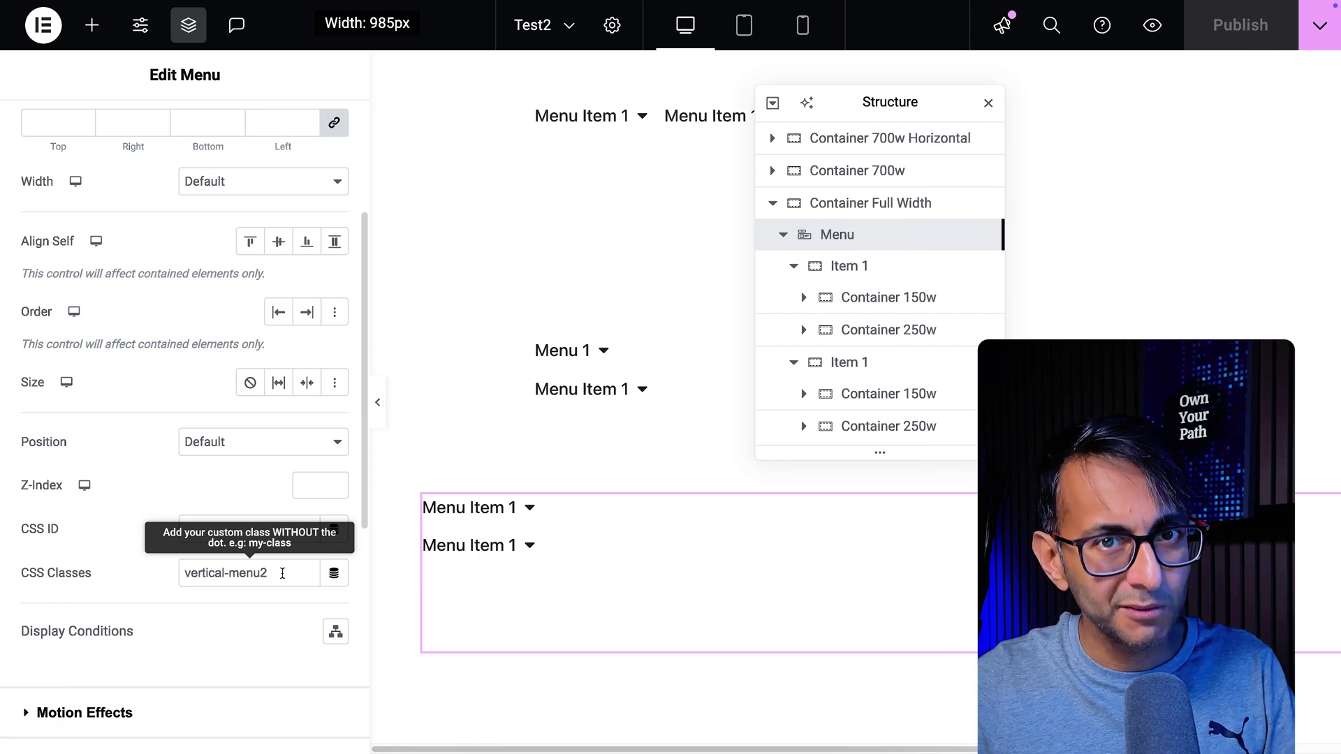
scroll(259, 569, "down", 5)
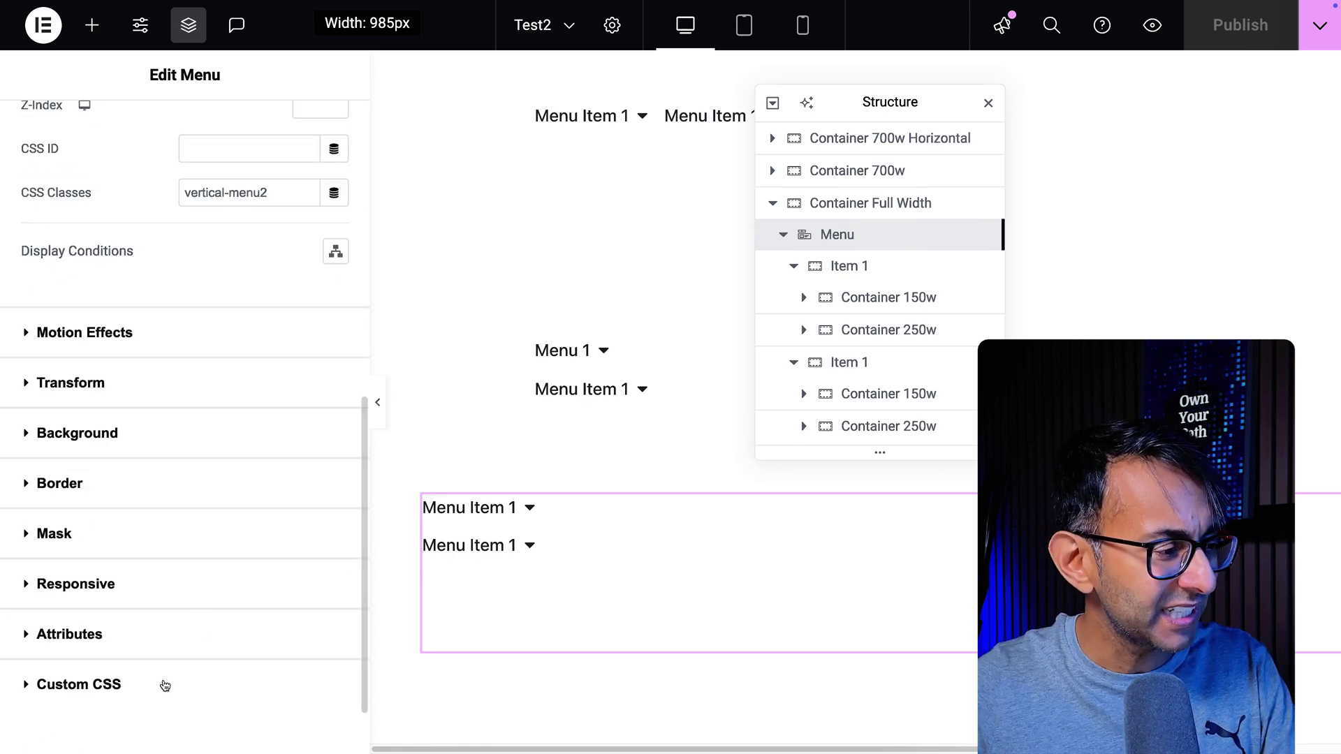
left_click(165, 686)
scroll(223, 550, "down", 5)
Walk through the first .vertical-menu2 rule, retyping the '2' in its class name.
left_click(245, 446)
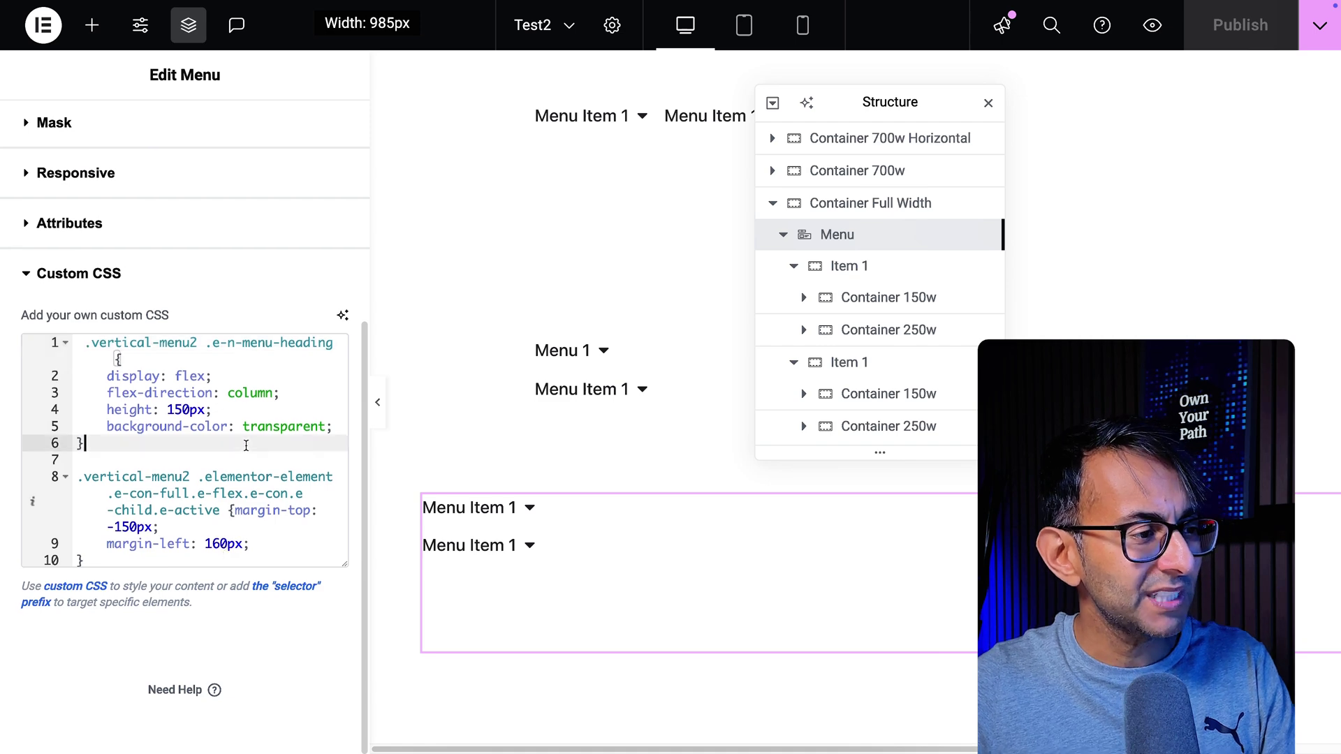
key("shift+Up")
key("shift+Up")
key("shift+Up")
key("shift+Up")
key("shift+Up")
key("shift+Up")
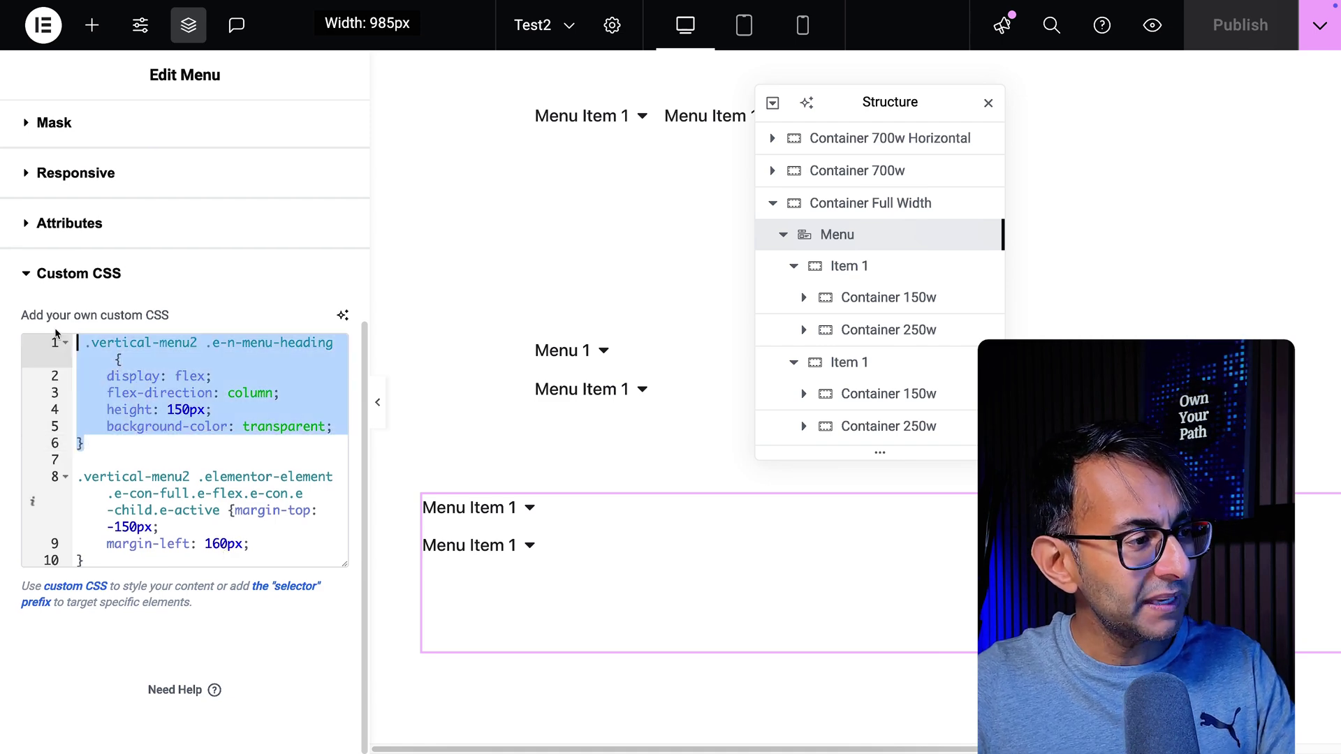
key("shift+Home")
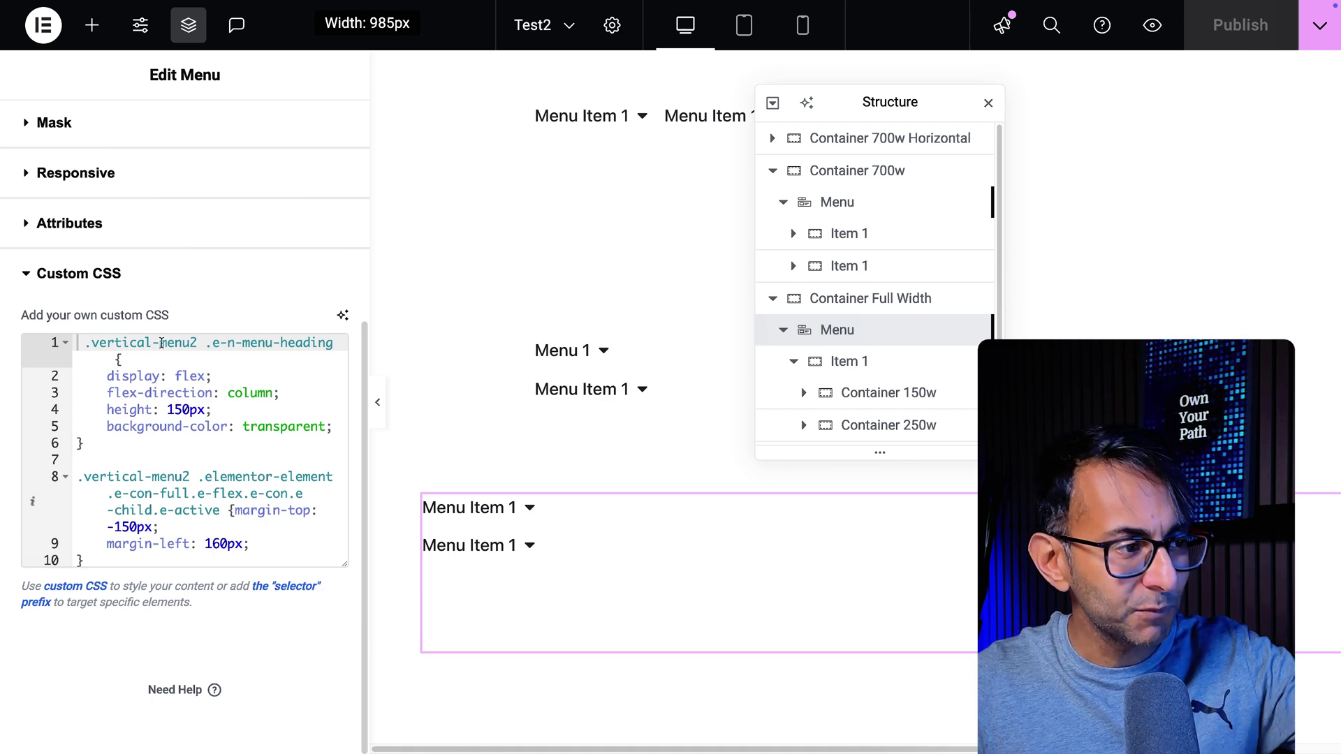
left_click(197, 343)
key("BackSpace")
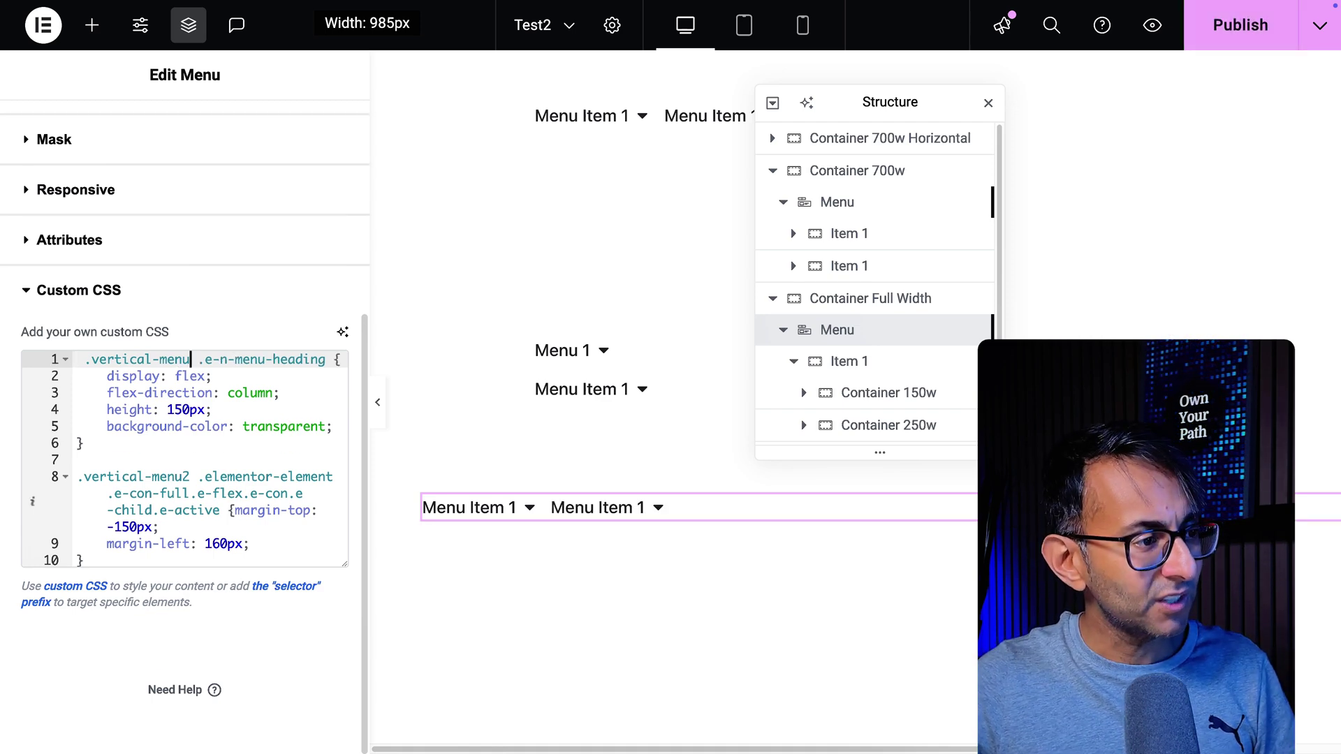
type("2")
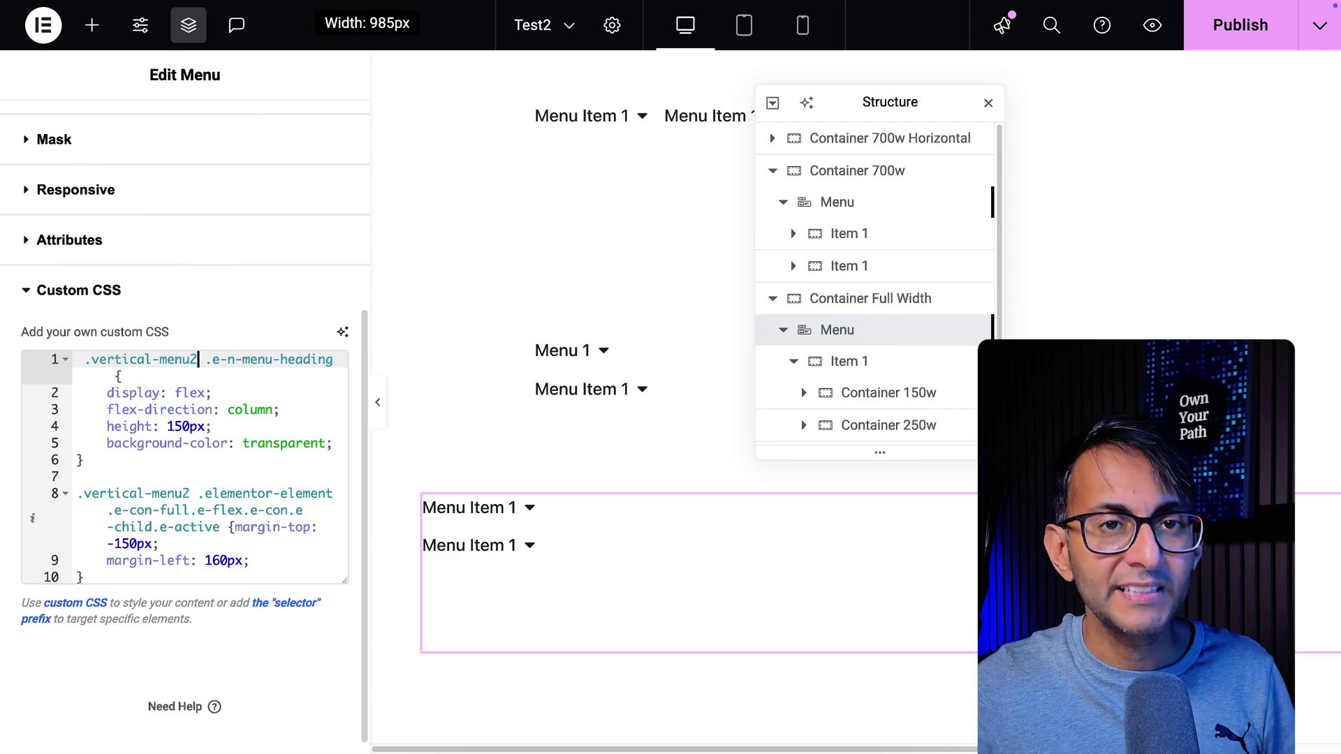
left_click(254, 456)
scroll(254, 457, "down", 1)
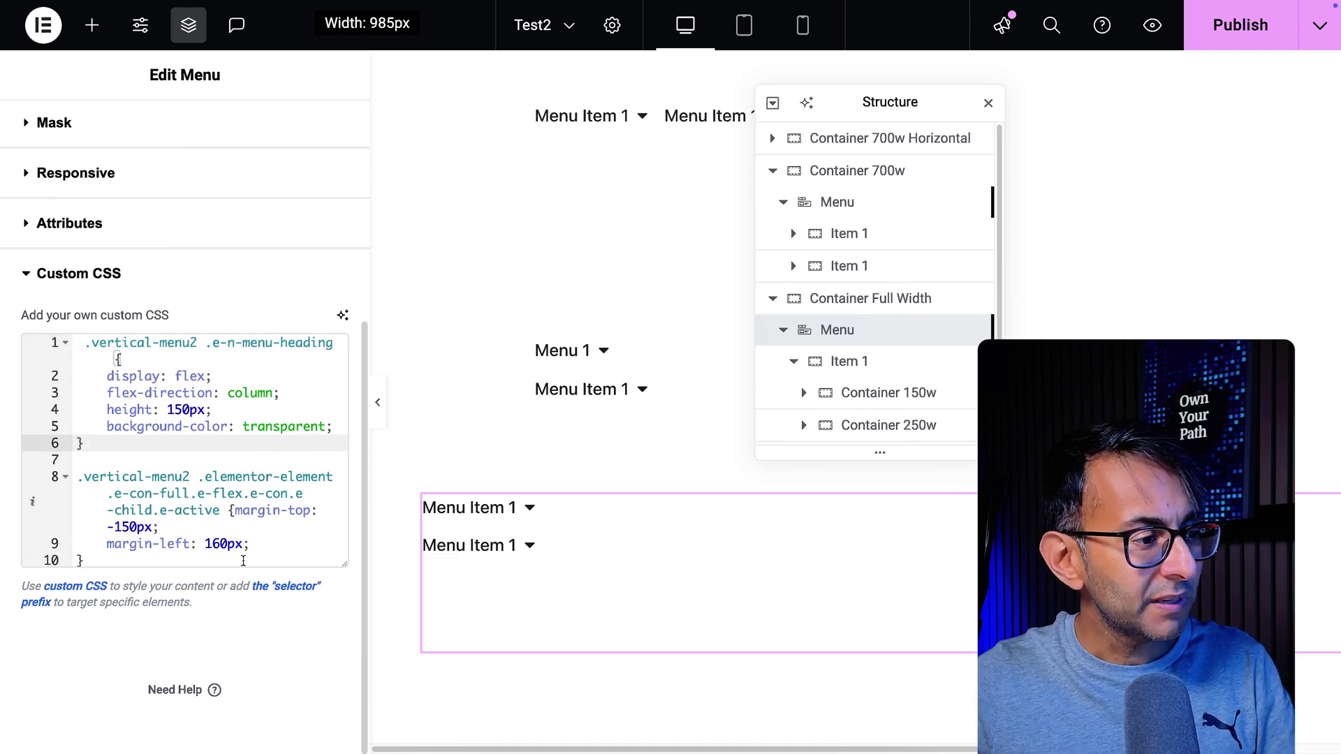
left_click_drag(244, 561, 227, 460)
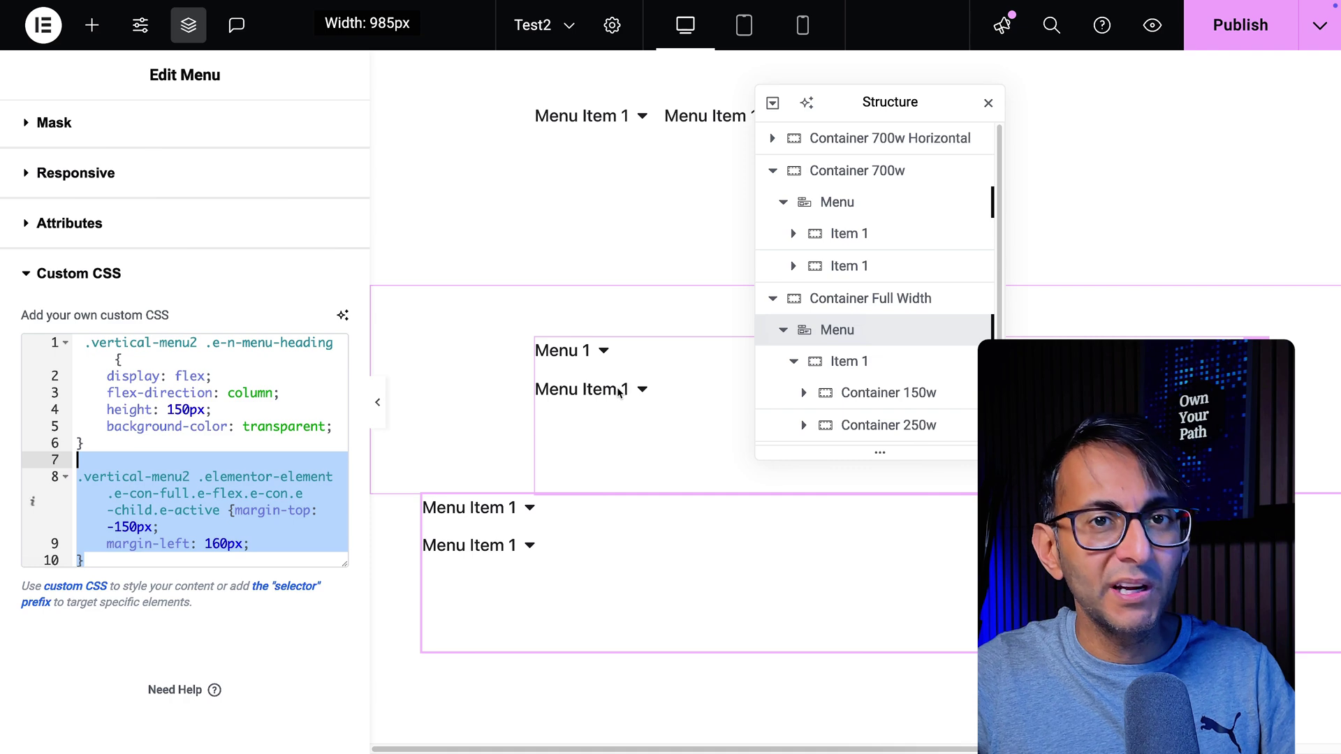
Highlight the second rule's active-panel selector and -150px margin-top, then hide the sidebar.
left_click(282, 511)
left_click_drag(222, 513, 159, 478)
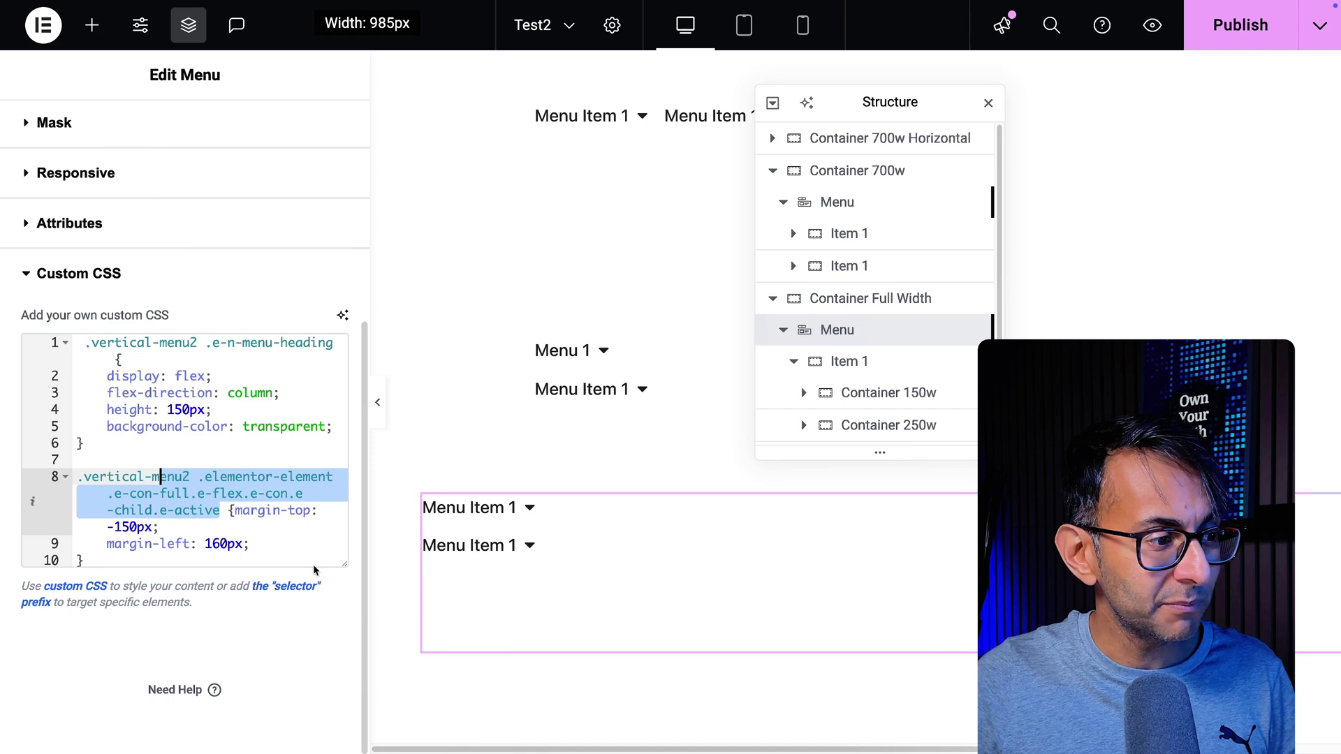
left_click(307, 544)
left_click_drag(175, 530, 249, 493)
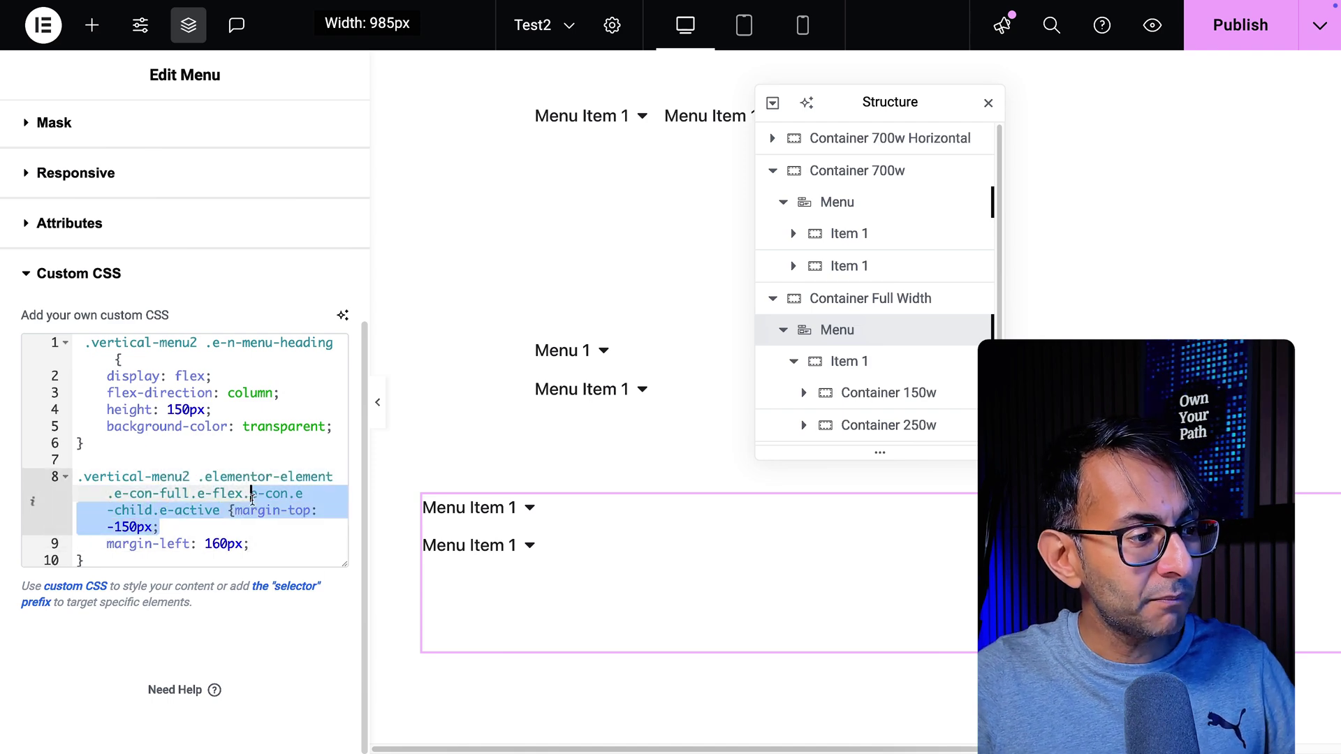
left_click(269, 551)
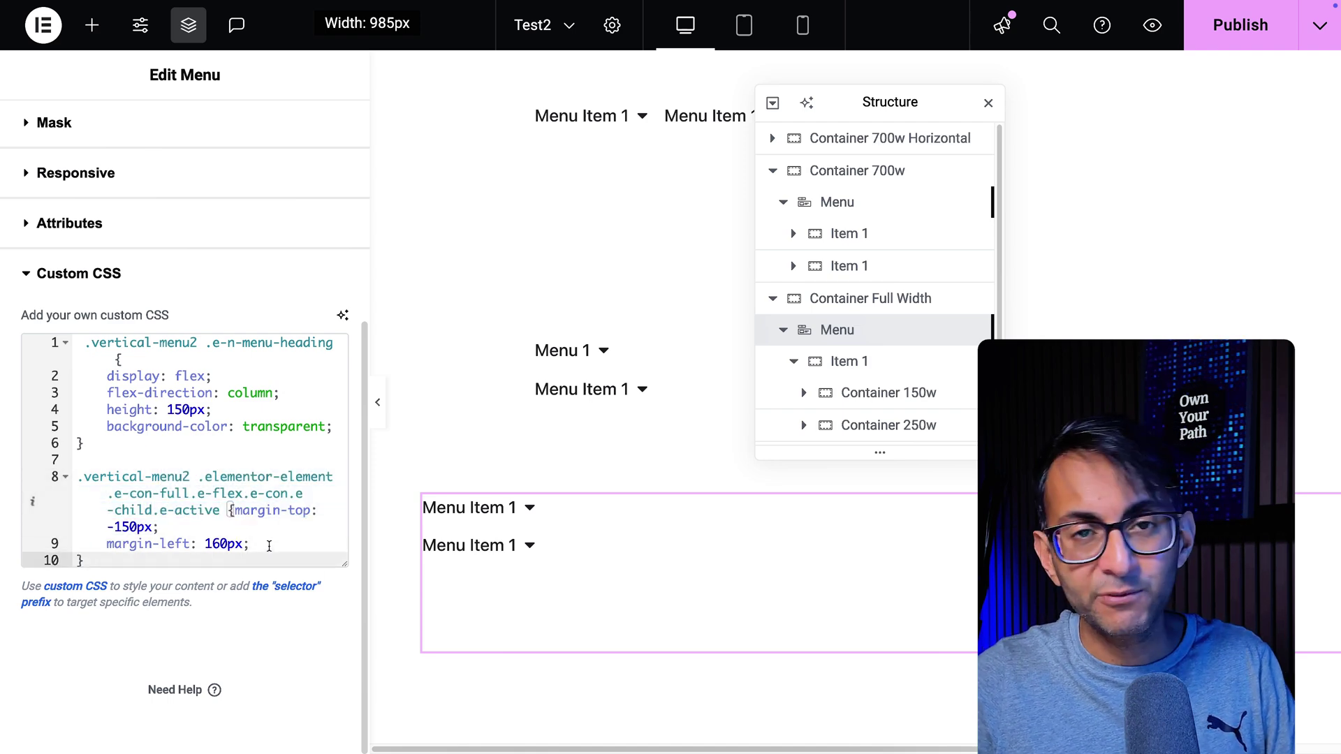
left_click(377, 402)
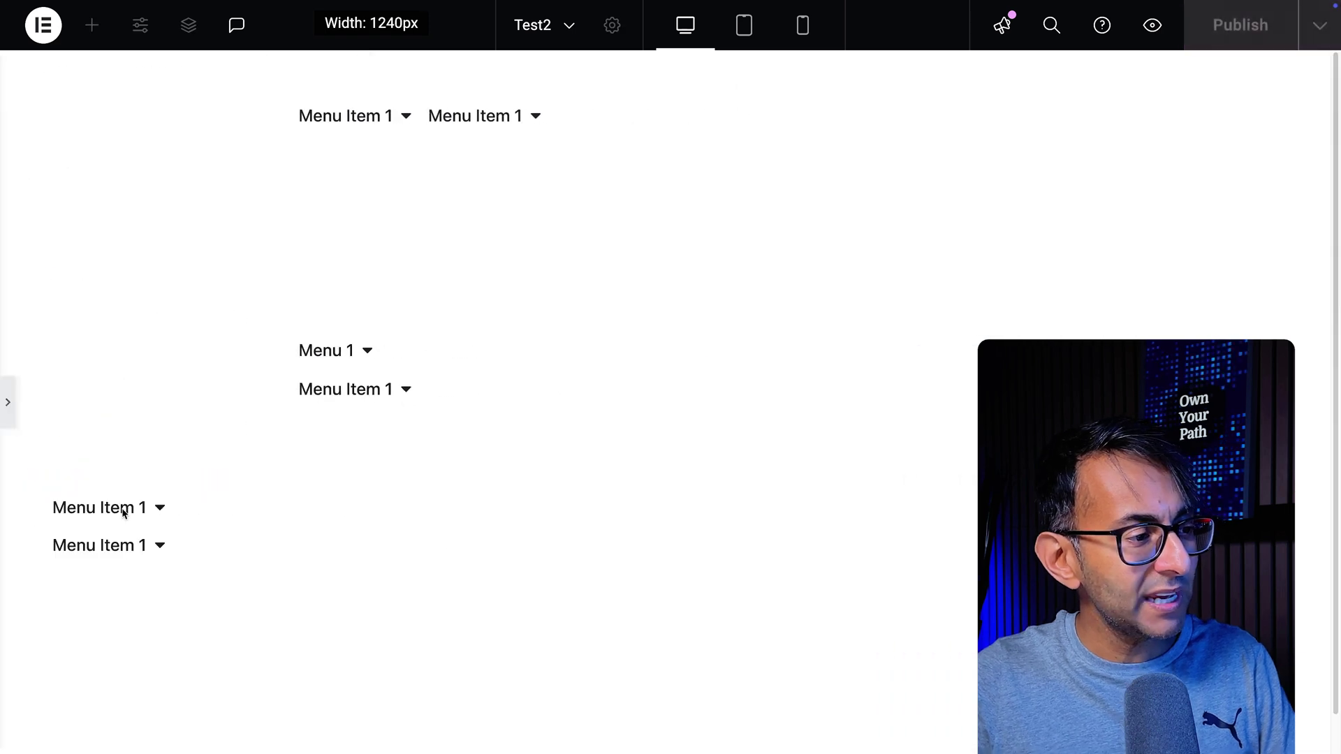
Restore the editing sidebar and publish the page changes.
left_click(7, 402)
left_click(1240, 26)
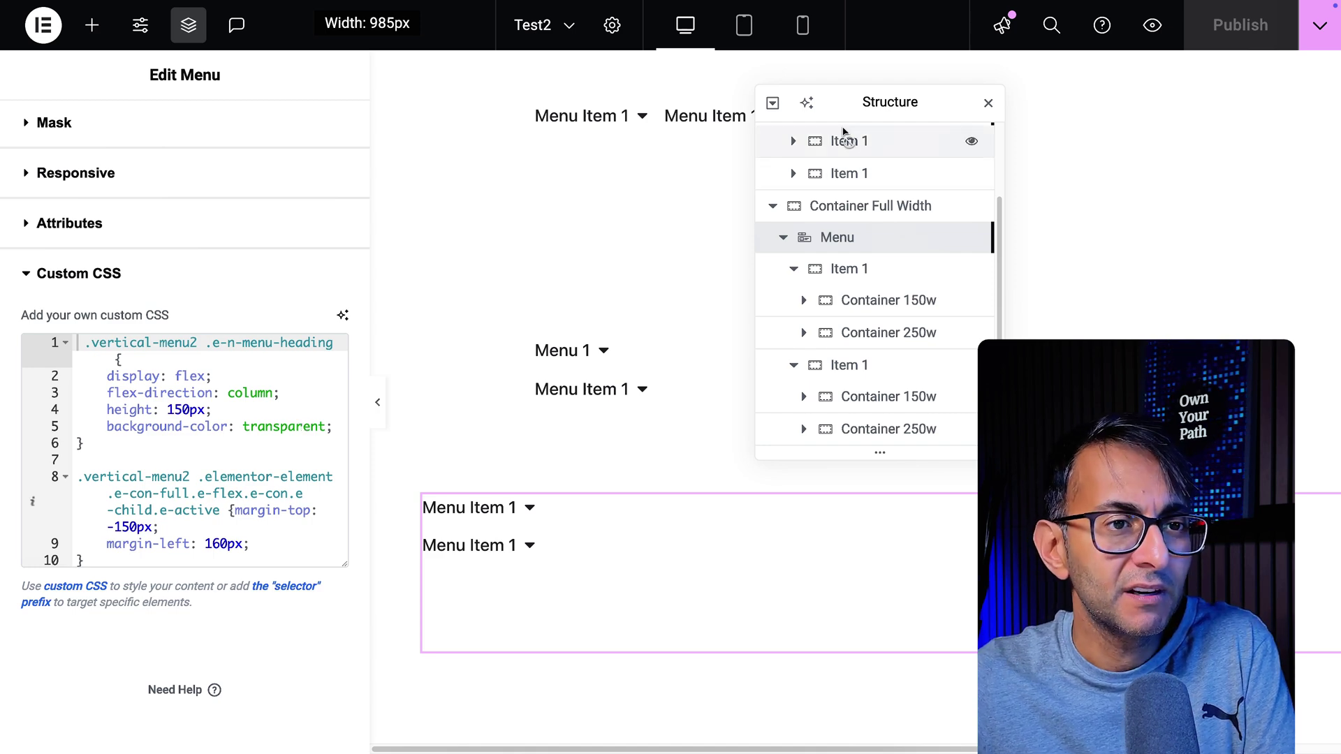
Move the Navigator aside and show the full-width Menu's Content settings with its two items.
left_click_drag(897, 105, 998, 118)
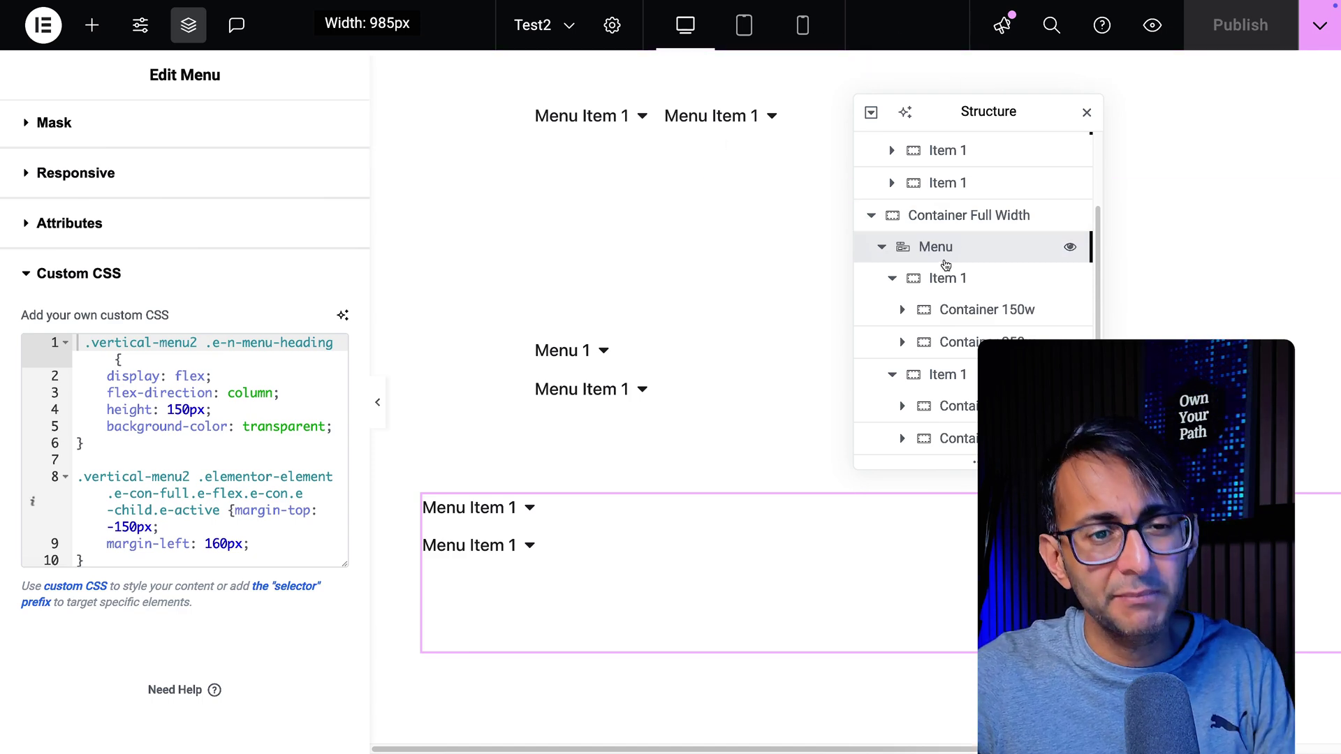
scroll(63, 125, "up", 5)
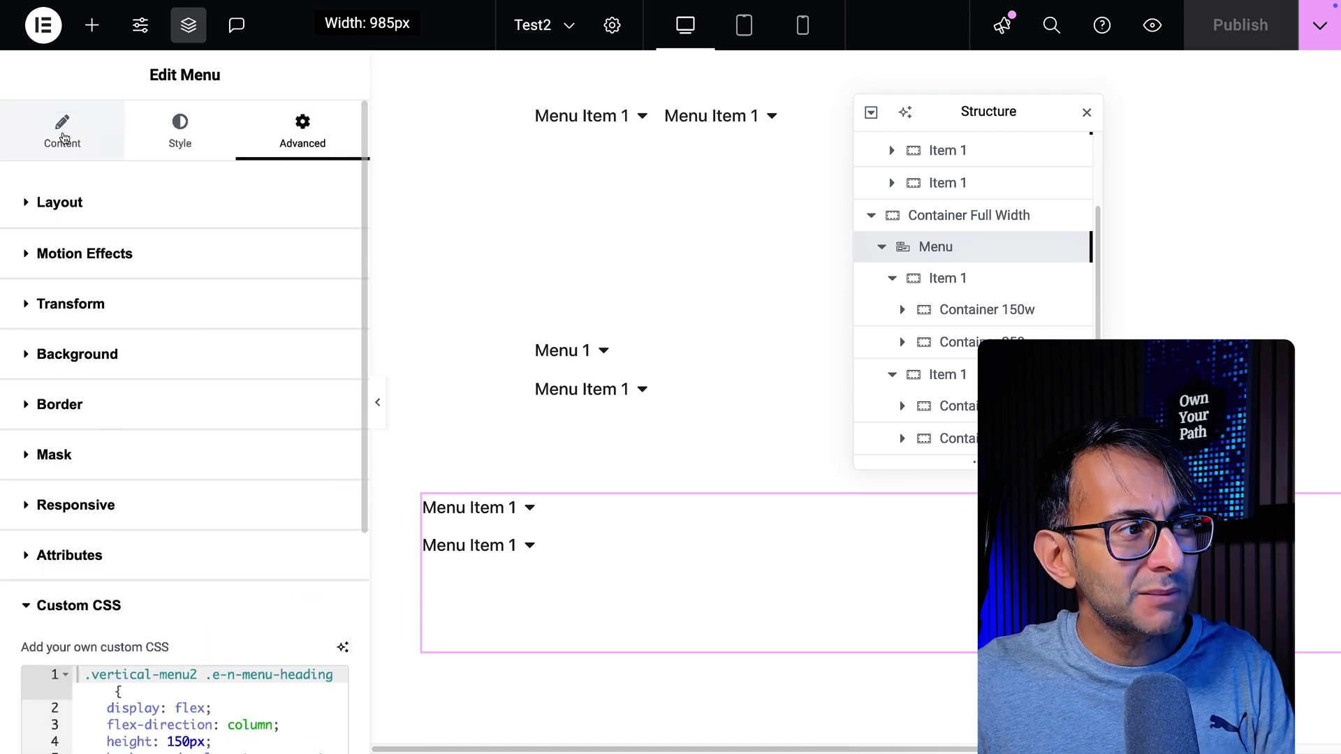
left_click(63, 136)
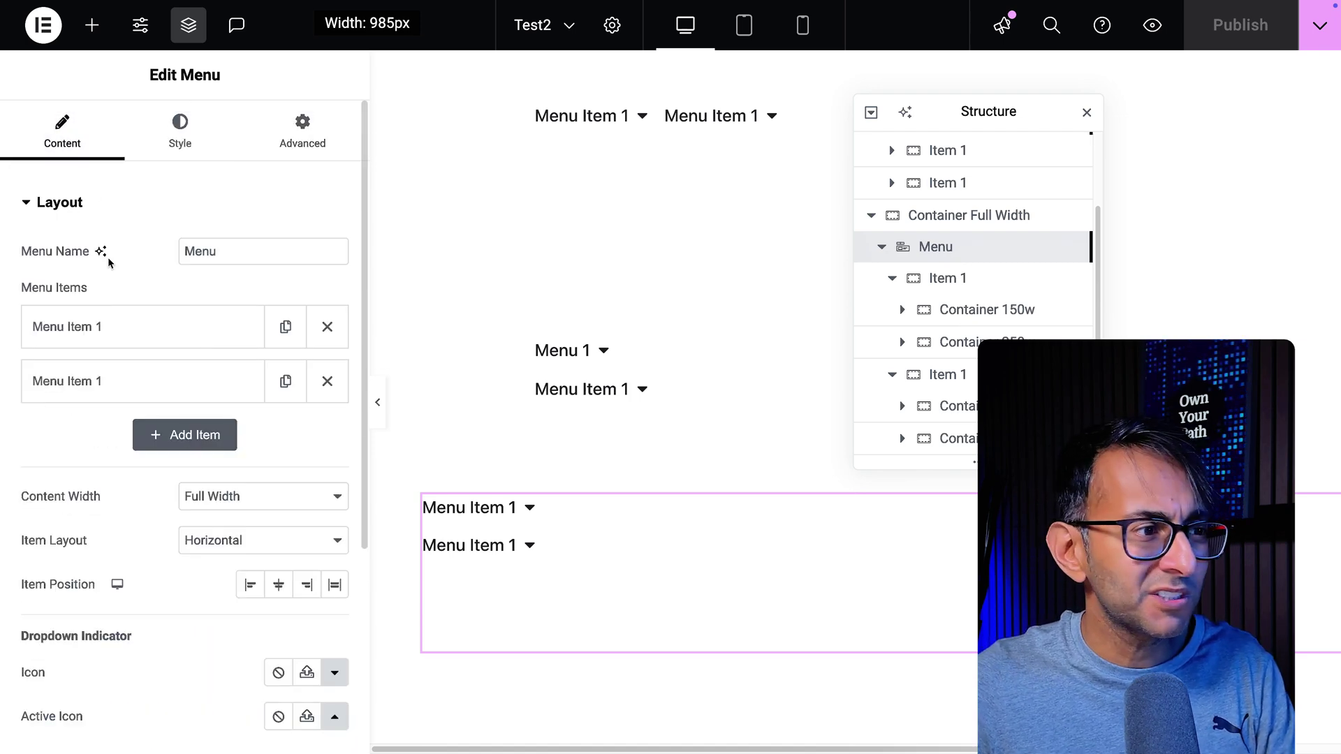